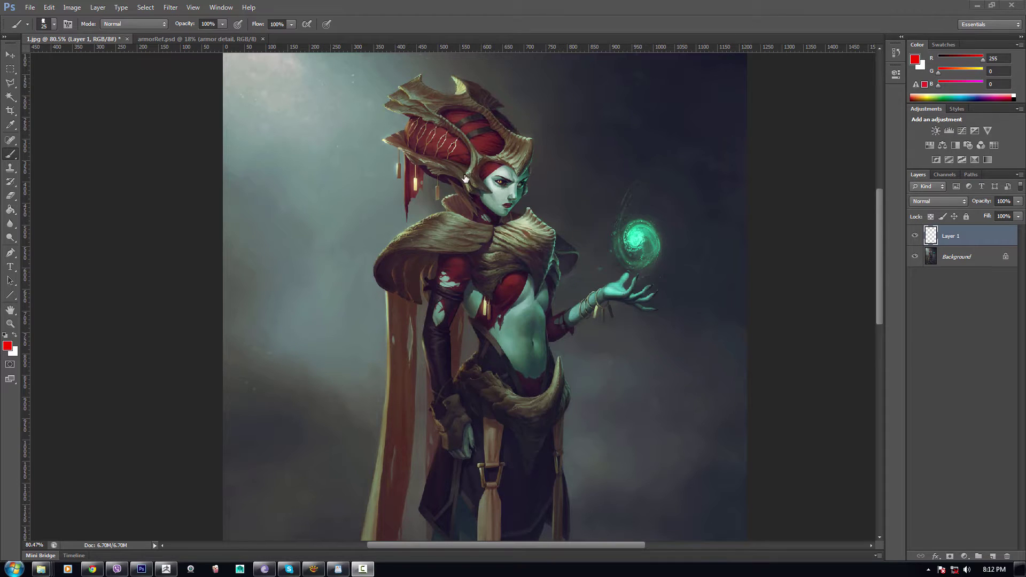
# Step: Paint the top crest of the headdress solid red on Layer 1 with a size 15 brush
pyautogui.scroll(3, 417, 134)
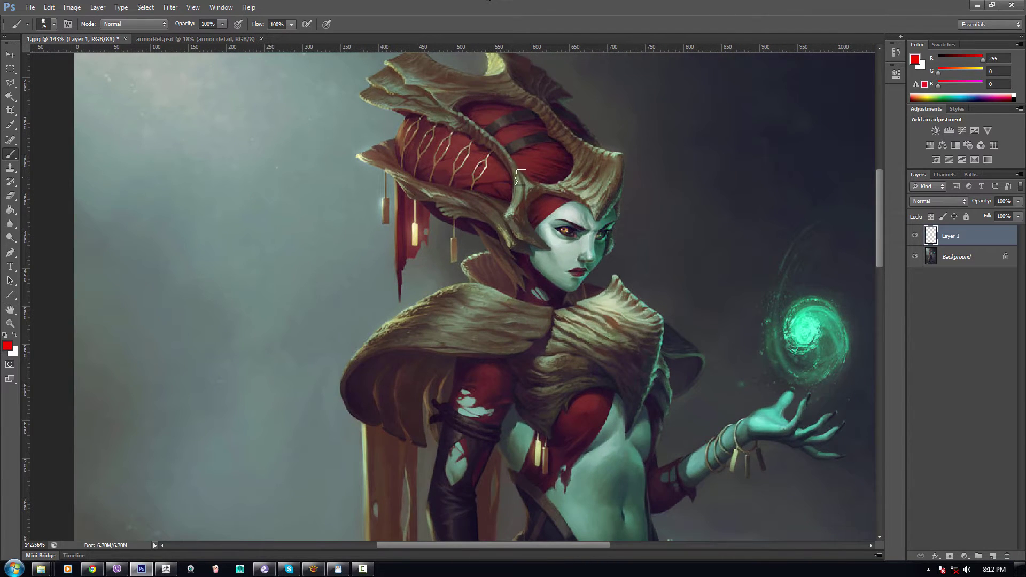
pyautogui.moveTo(521, 177); pyautogui.dragTo(509, 282)
pyautogui.scroll(1, 641, 371)
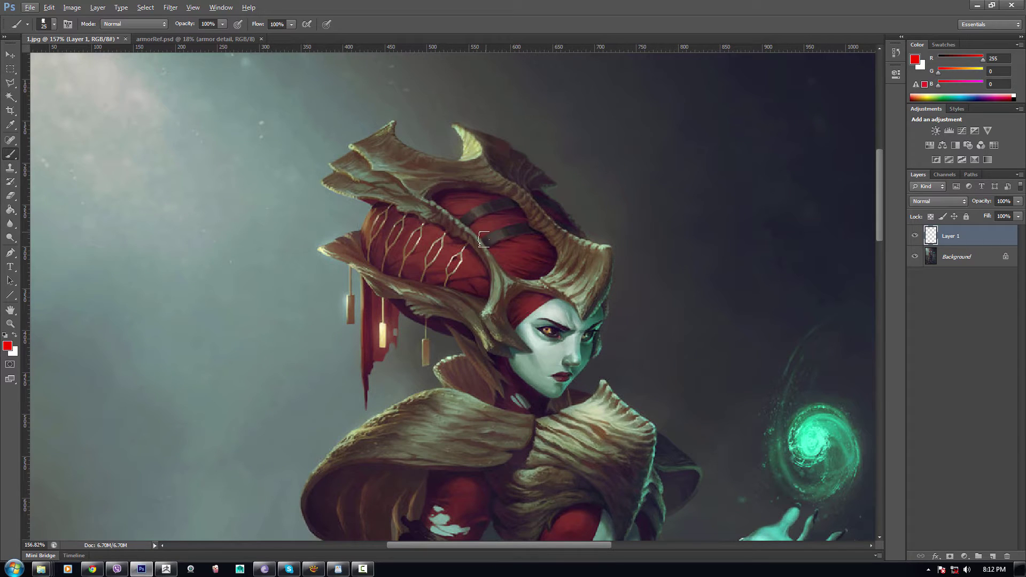
pyautogui.press('[')
pyautogui.moveTo(386, 150)
pyautogui.mouseDown()
pyautogui.moveTo(414, 169)
pyautogui.moveTo(493, 174)
pyautogui.moveTo(483, 181)
pyautogui.moveTo(513, 187)
pyautogui.moveTo(541, 220)
pyautogui.mouseUp()
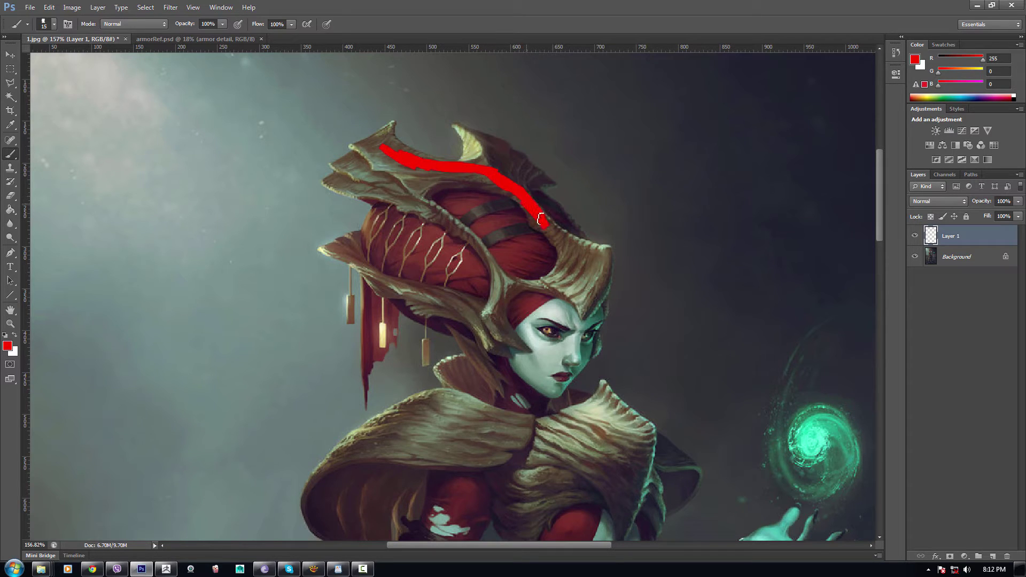
pyautogui.moveTo(494, 183)
pyautogui.mouseDown()
pyautogui.moveTo(465, 134)
pyautogui.moveTo(474, 143)
pyautogui.moveTo(466, 163)
pyautogui.moveTo(499, 168)
pyautogui.moveTo(481, 144)
pyautogui.moveTo(500, 144)
pyautogui.moveTo(457, 127)
pyautogui.mouseUp()
pyautogui.moveTo(520, 164)
pyautogui.mouseDown()
pyautogui.moveTo(525, 185)
pyautogui.moveTo(449, 173)
pyautogui.moveTo(466, 176)
pyautogui.moveTo(418, 190)
pyautogui.moveTo(379, 140)
pyautogui.moveTo(360, 157)
pyautogui.moveTo(369, 148)
pyautogui.moveTo(395, 187)
pyautogui.moveTo(390, 175)
pyautogui.moveTo(350, 173)
pyautogui.moveTo(369, 162)
pyautogui.moveTo(336, 177)
pyautogui.moveTo(436, 207)
pyautogui.moveTo(418, 190)
pyautogui.moveTo(474, 239)
pyautogui.moveTo(438, 212)
pyautogui.moveTo(497, 268)
pyautogui.moveTo(499, 302)
pyautogui.moveTo(486, 313)
pyautogui.moveTo(500, 299)
pyautogui.moveTo(497, 321)
pyautogui.moveTo(528, 346)
pyautogui.moveTo(495, 327)
pyautogui.moveTo(497, 308)
pyautogui.moveTo(516, 293)
pyautogui.moveTo(508, 281)
pyautogui.moveTo(555, 289)
pyautogui.moveTo(496, 295)
pyautogui.mouseUp()
# Step: Cover the headdress's forehead guard in red and fill the unpainted gaps in the crest
pyautogui.press(']')
pyautogui.press(']')
pyautogui.press('[')
pyautogui.moveTo(560, 289)
pyautogui.mouseDown()
pyautogui.moveTo(585, 274)
pyautogui.moveTo(567, 269)
pyautogui.moveTo(547, 280)
pyautogui.mouseUp()
pyautogui.moveTo(560, 245); pyautogui.dragTo(568, 267)
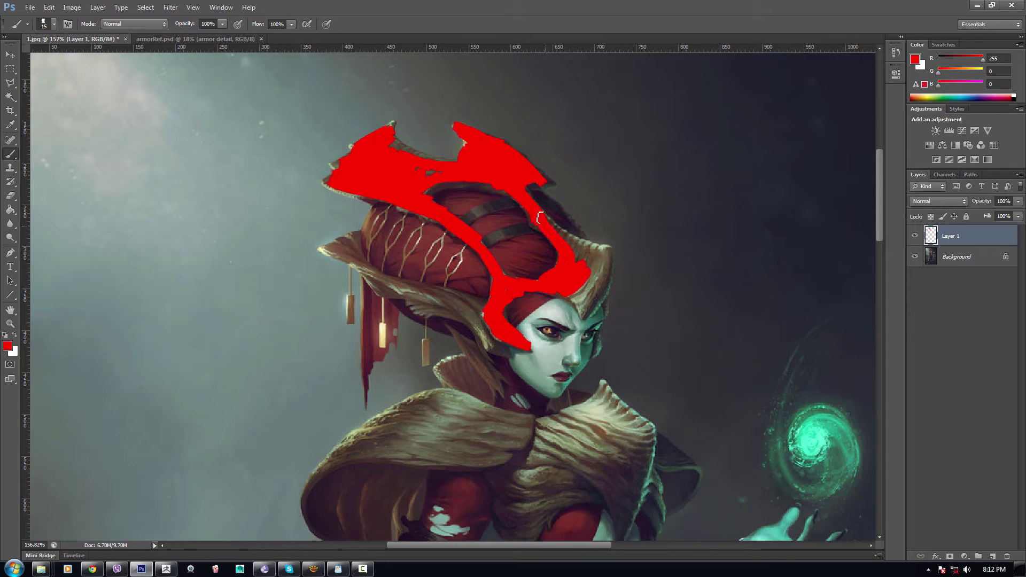
pyautogui.moveTo(539, 218)
pyautogui.mouseDown()
pyautogui.moveTo(607, 254)
pyautogui.moveTo(600, 283)
pyautogui.moveTo(586, 276)
pyautogui.moveTo(594, 269)
pyautogui.moveTo(579, 245)
pyautogui.moveTo(604, 264)
pyautogui.moveTo(583, 283)
pyautogui.moveTo(583, 313)
pyautogui.moveTo(597, 297)
pyautogui.mouseUp()
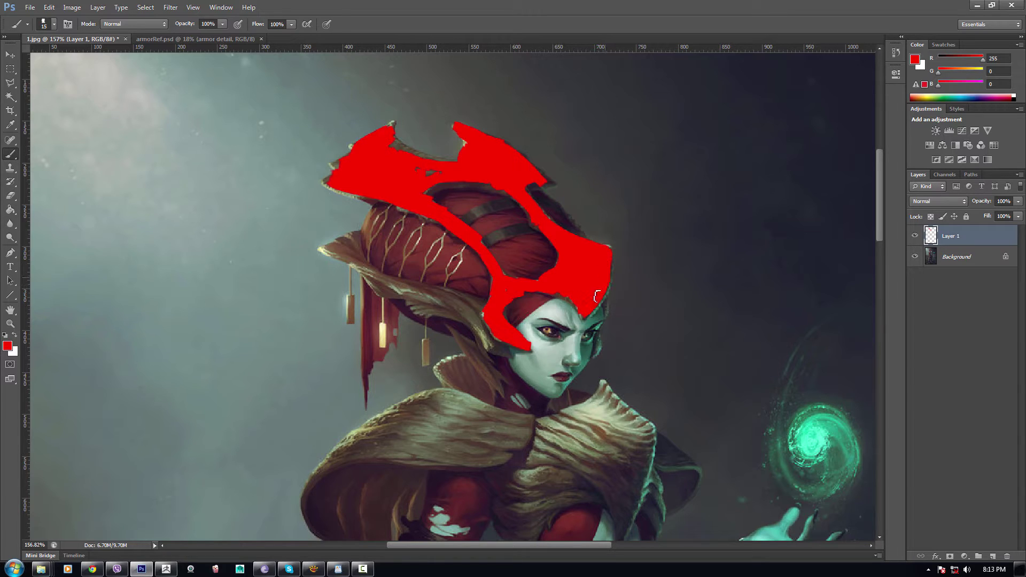
pyautogui.moveTo(441, 170); pyautogui.dragTo(393, 141)
pyautogui.scroll(1, 965, 204)
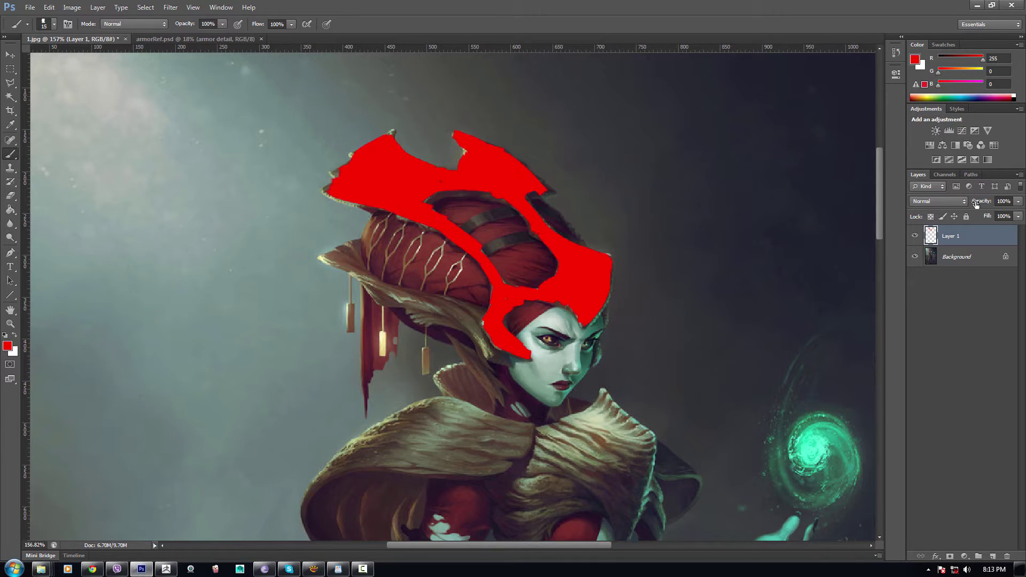
# Step: Lower Layer 1's opacity to 54% and fill the crest's outer edges in red with a size 10 brush
pyautogui.moveTo(987, 201); pyautogui.dragTo(969, 207)
pyautogui.moveTo(628, 171); pyautogui.dragTo(644, 118)
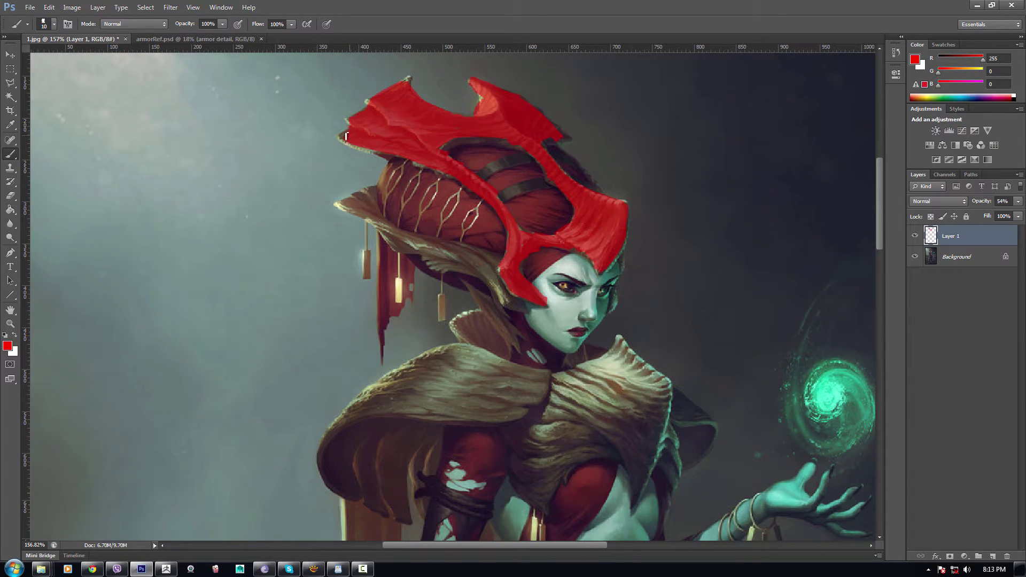
pyautogui.moveTo(348, 137); pyautogui.dragTo(385, 155)
pyautogui.moveTo(407, 79); pyautogui.dragTo(350, 117)
# Step: Paint the headdress's lower rim, the spike behind the neck and the small raised collar red
pyautogui.moveTo(366, 196)
pyautogui.mouseDown()
pyautogui.moveTo(380, 217)
pyautogui.moveTo(348, 206)
pyautogui.moveTo(357, 198)
pyautogui.moveTo(344, 202)
pyautogui.moveTo(374, 190)
pyautogui.moveTo(375, 210)
pyautogui.moveTo(395, 231)
pyautogui.moveTo(378, 225)
pyautogui.moveTo(493, 270)
pyautogui.moveTo(432, 250)
pyautogui.moveTo(480, 268)
pyautogui.moveTo(507, 299)
pyautogui.mouseUp()
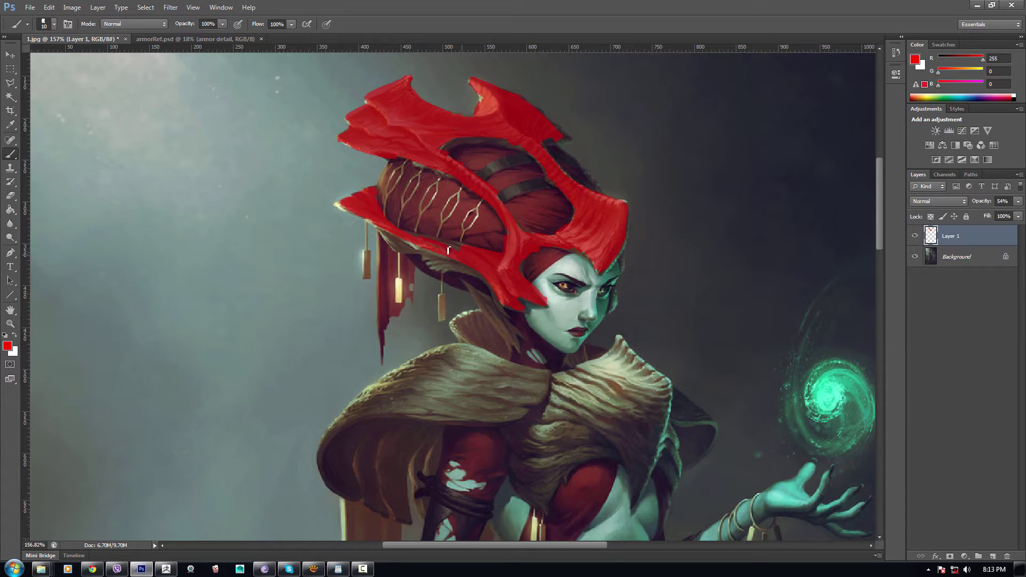
pyautogui.moveTo(421, 251)
pyautogui.mouseDown()
pyautogui.moveTo(391, 236)
pyautogui.moveTo(401, 249)
pyautogui.moveTo(432, 251)
pyautogui.mouseUp()
pyautogui.moveTo(469, 274); pyautogui.dragTo(483, 193)
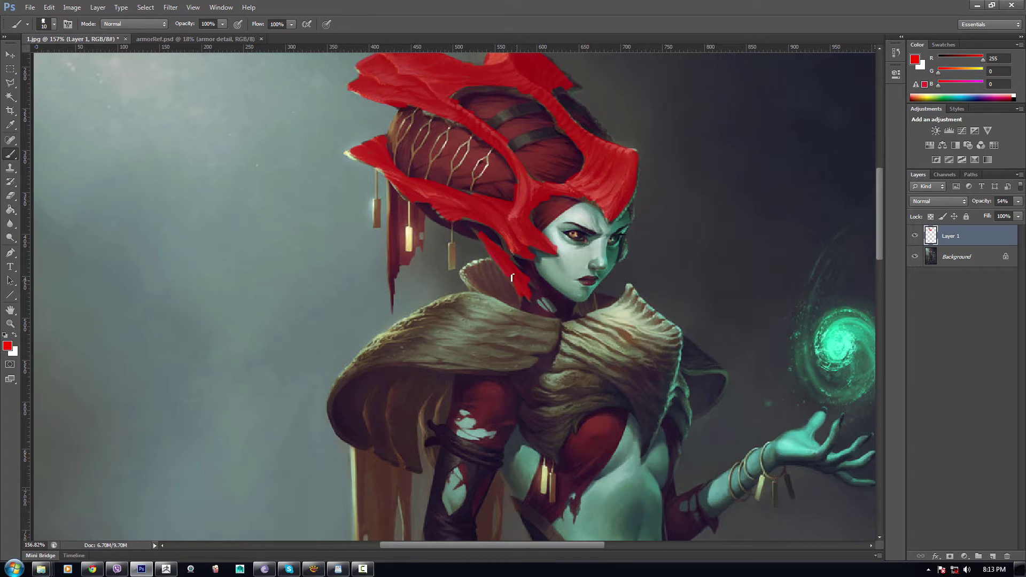
pyautogui.moveTo(508, 291)
pyautogui.mouseDown()
pyautogui.moveTo(512, 300)
pyautogui.moveTo(480, 276)
pyautogui.moveTo(490, 269)
pyautogui.moveTo(479, 291)
pyautogui.moveTo(472, 272)
pyautogui.moveTo(475, 285)
pyautogui.mouseUp()
# Step: Paint the large shoulder cape red down to its ragged lower edge
pyautogui.moveTo(490, 326)
pyautogui.mouseDown()
pyautogui.moveTo(516, 340)
pyautogui.moveTo(488, 317)
pyautogui.moveTo(532, 323)
pyautogui.moveTo(535, 340)
pyautogui.moveTo(521, 337)
pyautogui.moveTo(541, 348)
pyautogui.moveTo(453, 347)
pyautogui.moveTo(495, 323)
pyautogui.moveTo(484, 323)
pyautogui.moveTo(412, 347)
pyautogui.moveTo(449, 322)
pyautogui.moveTo(454, 314)
pyautogui.moveTo(435, 320)
pyautogui.moveTo(456, 310)
pyautogui.moveTo(446, 310)
pyautogui.moveTo(470, 301)
pyautogui.moveTo(454, 301)
pyautogui.moveTo(436, 318)
pyautogui.moveTo(414, 387)
pyautogui.moveTo(441, 359)
pyautogui.moveTo(375, 385)
pyautogui.moveTo(368, 373)
pyautogui.moveTo(381, 343)
pyautogui.moveTo(358, 363)
pyautogui.moveTo(426, 315)
pyautogui.moveTo(383, 341)
pyautogui.moveTo(350, 389)
pyautogui.moveTo(355, 377)
pyautogui.moveTo(355, 416)
pyautogui.moveTo(343, 398)
pyautogui.moveTo(360, 396)
pyautogui.moveTo(381, 413)
pyautogui.moveTo(404, 395)
pyautogui.moveTo(405, 446)
pyautogui.moveTo(410, 404)
pyautogui.moveTo(434, 386)
pyautogui.moveTo(429, 415)
pyautogui.mouseUp()
pyautogui.press(']')
pyautogui.press(']')
pyautogui.press(']')
pyautogui.press('[')
pyautogui.press('[')
pyautogui.press('[')
pyautogui.moveTo(355, 372)
pyautogui.mouseDown()
pyautogui.moveTo(337, 403)
pyautogui.moveTo(352, 376)
pyautogui.moveTo(341, 417)
pyautogui.moveTo(332, 410)
pyautogui.moveTo(361, 441)
pyautogui.moveTo(377, 439)
pyautogui.moveTo(375, 418)
pyautogui.moveTo(386, 452)
pyautogui.moveTo(375, 402)
pyautogui.moveTo(419, 462)
pyautogui.mouseUp()
# Step: Paint the cape's chest section and the flap over the far shoulder red, right up to their edges
pyautogui.moveTo(507, 368)
pyautogui.mouseDown()
pyautogui.moveTo(571, 348)
pyautogui.moveTo(616, 361)
pyautogui.moveTo(572, 378)
pyautogui.moveTo(566, 366)
pyautogui.moveTo(624, 322)
pyautogui.moveTo(567, 333)
pyautogui.moveTo(626, 300)
pyautogui.moveTo(656, 368)
pyautogui.moveTo(587, 342)
pyautogui.moveTo(558, 349)
pyautogui.moveTo(562, 378)
pyautogui.moveTo(542, 399)
pyautogui.moveTo(529, 379)
pyautogui.moveTo(541, 412)
pyautogui.moveTo(533, 390)
pyautogui.moveTo(529, 405)
pyautogui.moveTo(552, 451)
pyautogui.moveTo(540, 443)
pyautogui.moveTo(582, 397)
pyautogui.moveTo(626, 390)
pyautogui.moveTo(637, 400)
pyautogui.moveTo(668, 349)
pyautogui.moveTo(672, 372)
pyautogui.moveTo(645, 412)
pyautogui.moveTo(645, 447)
pyautogui.moveTo(676, 373)
pyautogui.moveTo(664, 398)
pyautogui.moveTo(574, 399)
pyautogui.moveTo(567, 429)
pyautogui.moveTo(582, 406)
pyautogui.mouseUp()
pyautogui.press(']')
pyautogui.press('[')
pyautogui.moveTo(526, 387); pyautogui.dragTo(520, 383)
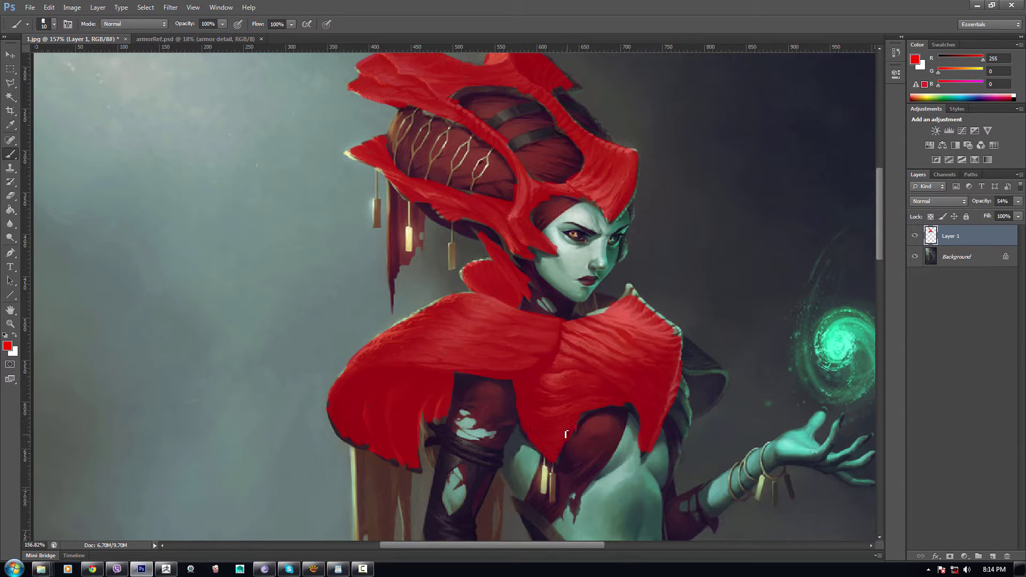
pyautogui.moveTo(647, 320)
pyautogui.mouseDown()
pyautogui.moveTo(682, 346)
pyautogui.moveTo(663, 319)
pyautogui.mouseUp()
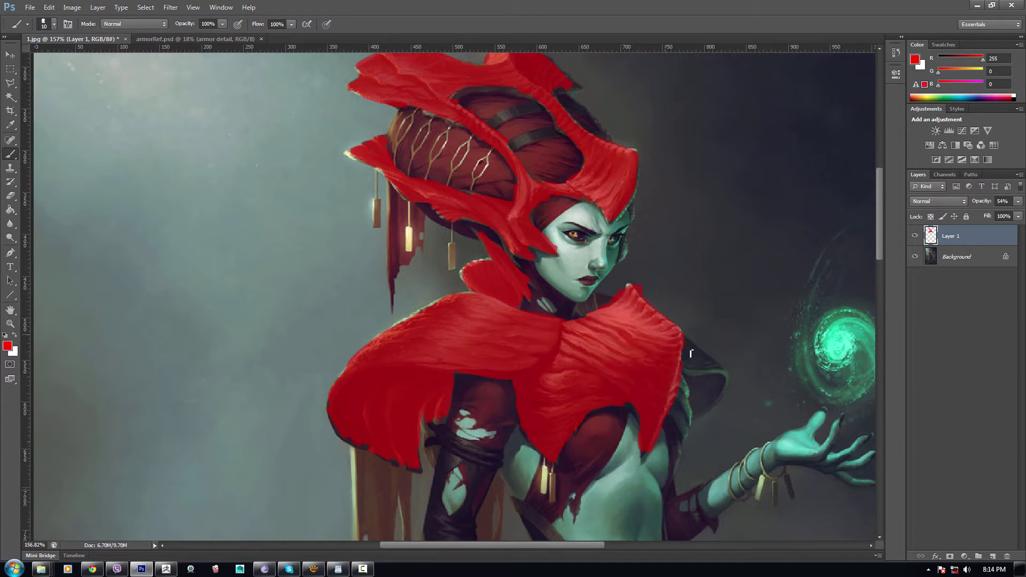
pyautogui.moveTo(690, 373); pyautogui.dragTo(683, 398)
pyautogui.moveTo(717, 397); pyautogui.dragTo(715, 373)
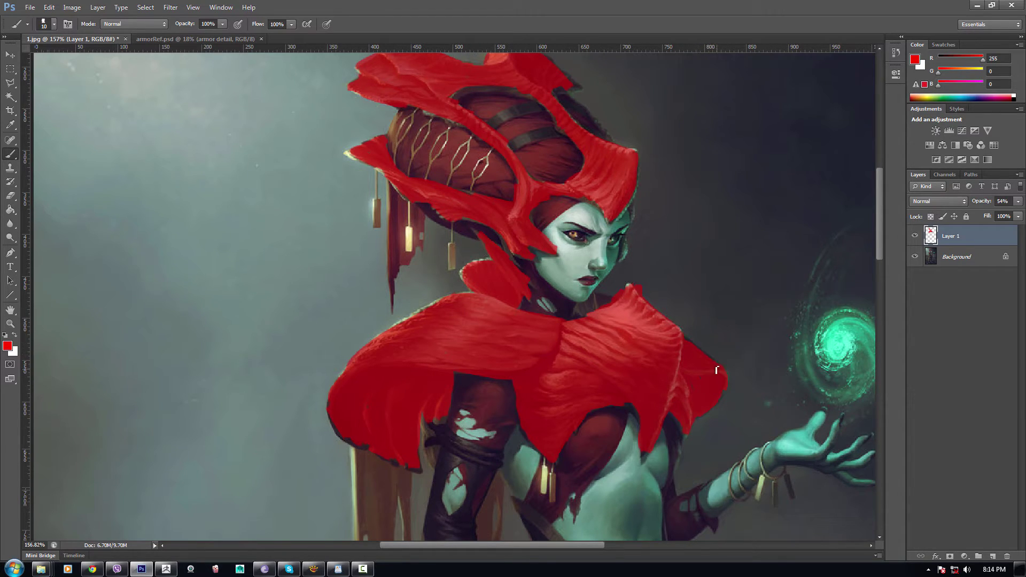
# Step: Paint the wrist guard on the lowered arm red, using a size 15 brush
pyautogui.scroll(-3, 651, 358)
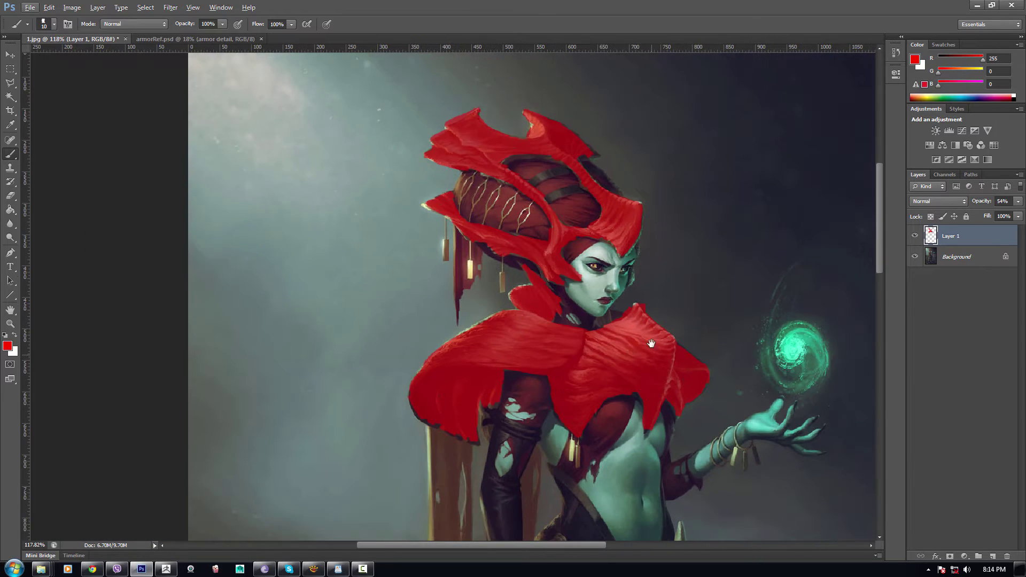
pyautogui.moveTo(651, 343); pyautogui.dragTo(643, 220)
pyautogui.scroll(-2, 626, 253)
pyautogui.scroll(2, 617, 259)
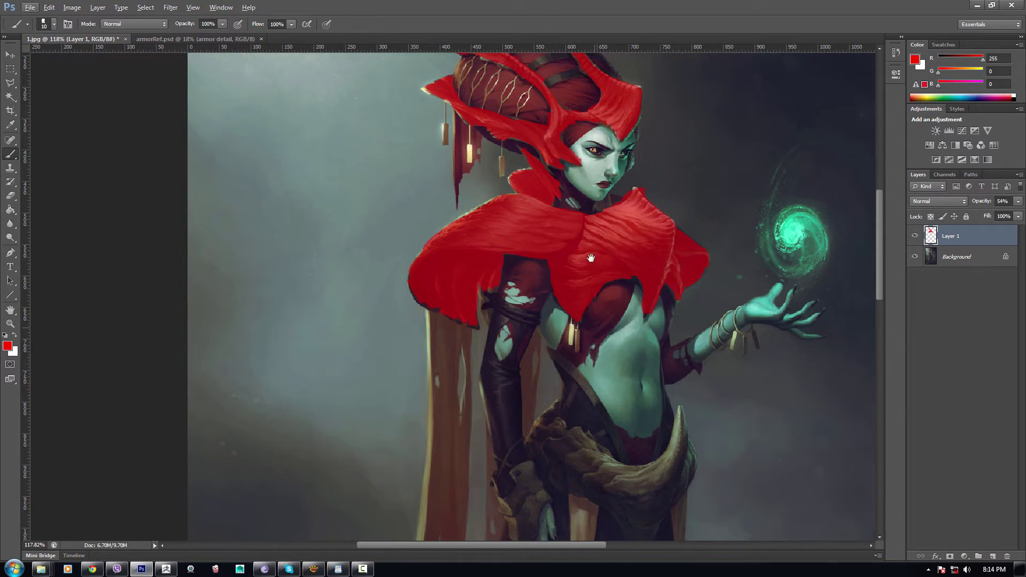
pyautogui.moveTo(590, 257); pyautogui.dragTo(578, 129)
pyautogui.scroll(2, 573, 273)
pyautogui.moveTo(572, 275); pyautogui.dragTo(566, 229)
pyautogui.scroll(2, 567, 229)
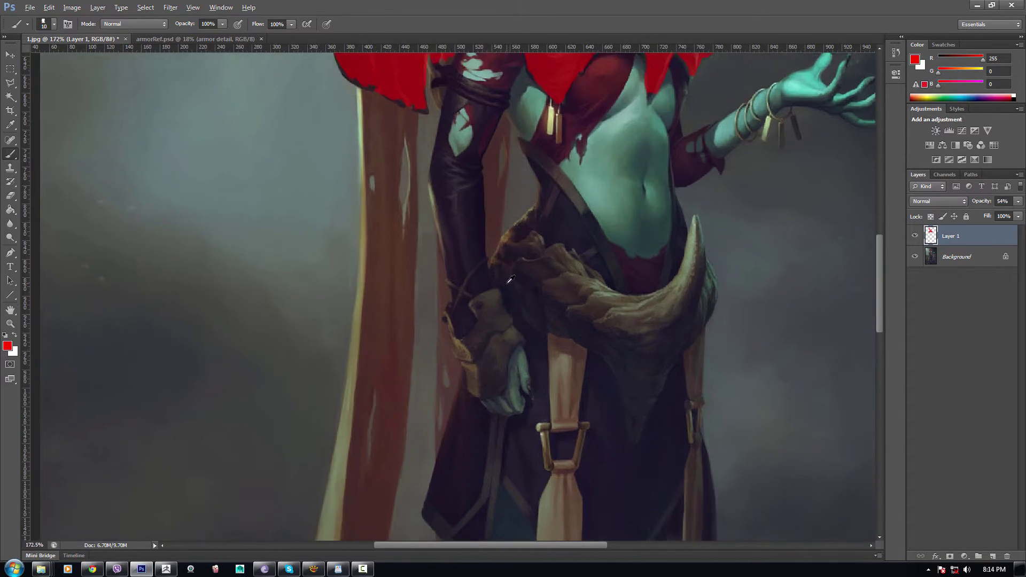
pyautogui.moveTo(504, 275); pyautogui.dragTo(533, 199)
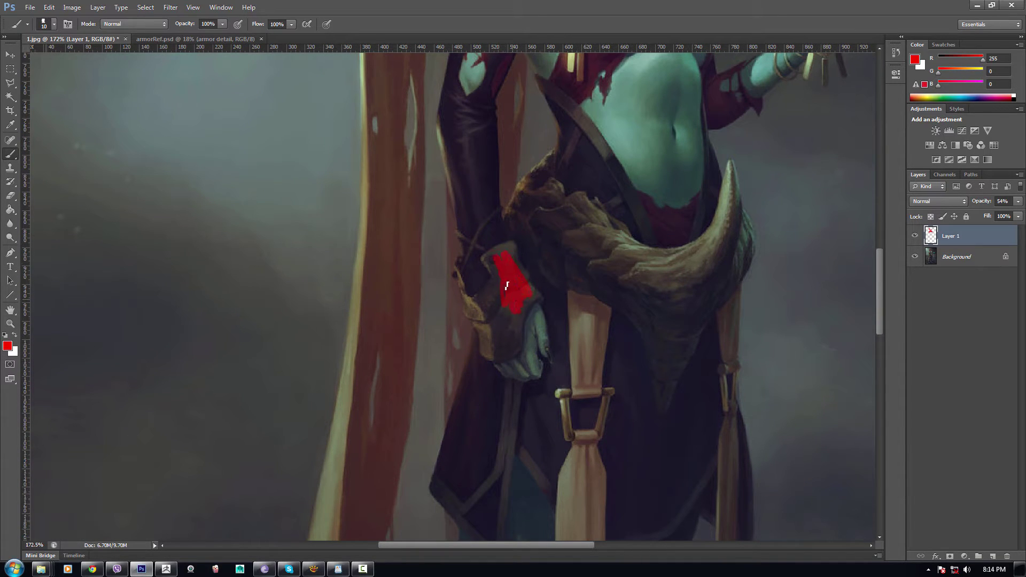
pyautogui.press(']')
pyautogui.moveTo(506, 286)
pyautogui.mouseDown()
pyautogui.moveTo(487, 302)
pyautogui.moveTo(501, 272)
pyautogui.moveTo(489, 259)
pyautogui.moveTo(502, 253)
pyautogui.moveTo(523, 273)
pyautogui.moveTo(509, 250)
pyautogui.mouseUp()
pyautogui.moveTo(518, 314)
pyautogui.mouseDown()
pyautogui.moveTo(512, 339)
pyautogui.moveTo(494, 302)
pyautogui.moveTo(487, 328)
pyautogui.moveTo(457, 275)
pyautogui.moveTo(483, 334)
pyautogui.moveTo(509, 330)
pyautogui.mouseUp()
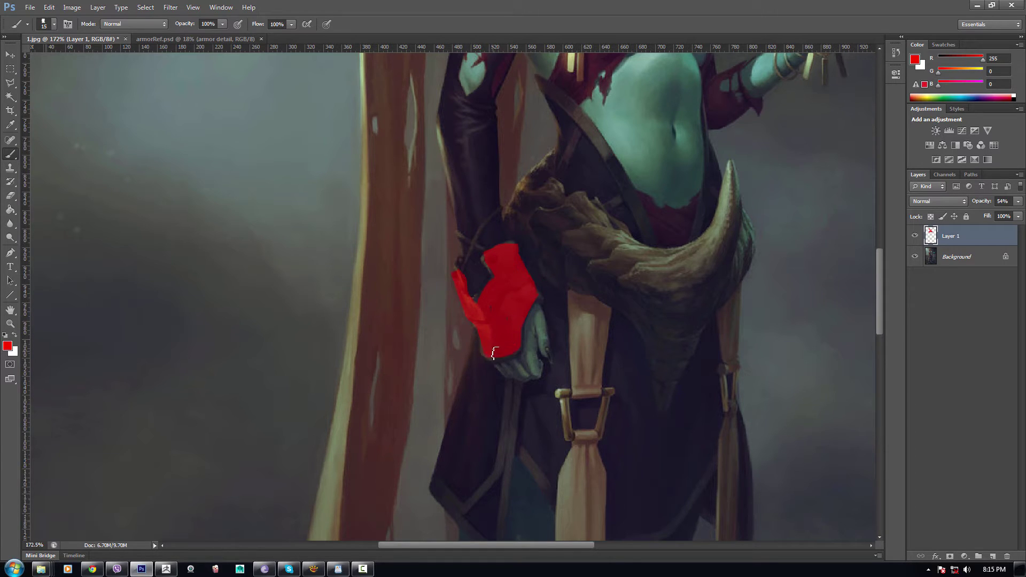
# Step: Paint the main body of the horned belt and its curved horn red, enlarging the brush to 25
pyautogui.moveTo(587, 229)
pyautogui.mouseDown()
pyautogui.moveTo(630, 267)
pyautogui.moveTo(582, 245)
pyautogui.moveTo(540, 200)
pyautogui.moveTo(577, 225)
pyautogui.moveTo(579, 207)
pyautogui.moveTo(618, 236)
pyautogui.moveTo(686, 252)
pyautogui.moveTo(721, 243)
pyautogui.moveTo(733, 211)
pyautogui.moveTo(729, 165)
pyautogui.moveTo(733, 193)
pyautogui.moveTo(714, 240)
pyautogui.moveTo(639, 253)
pyautogui.moveTo(614, 235)
pyautogui.moveTo(545, 246)
pyautogui.moveTo(588, 279)
pyautogui.mouseUp()
pyautogui.press('[')
pyautogui.press('[')
pyautogui.press('[')
pyautogui.press(']')
pyautogui.press(']')
pyautogui.press(']')
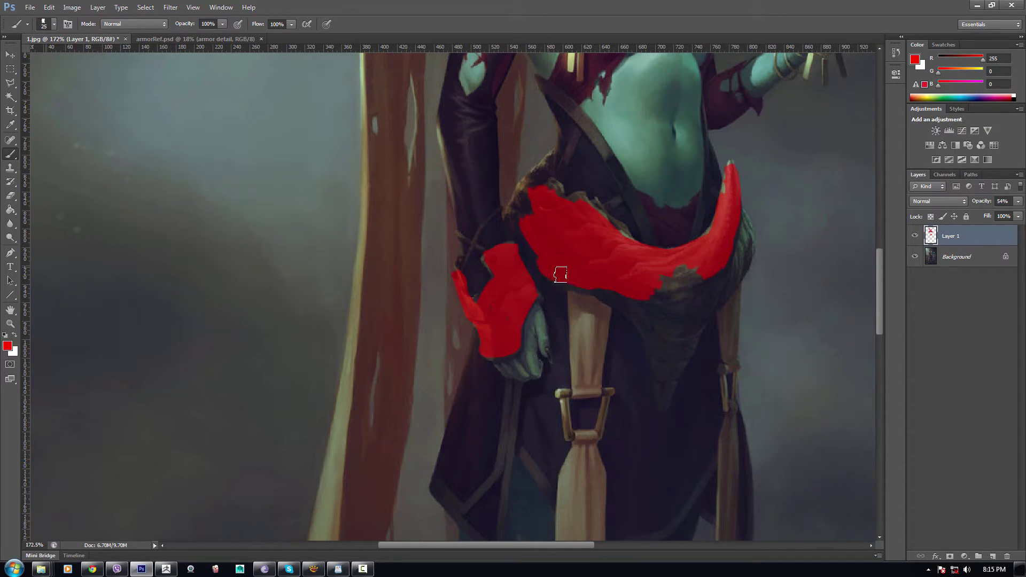
# Step: Paint the belt's pointed end and edge near the lowered arm red with a size 10 brush
pyautogui.press('[')
pyautogui.press('[')
pyautogui.press('[')
pyautogui.moveTo(550, 158)
pyautogui.mouseDown()
pyautogui.moveTo(542, 186)
pyautogui.moveTo(549, 160)
pyautogui.mouseUp()
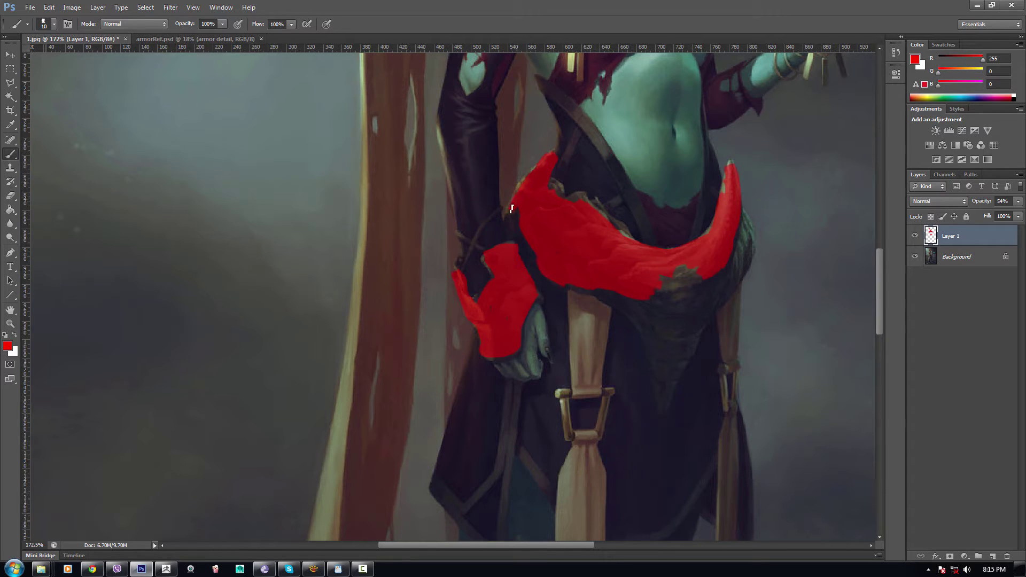
pyautogui.moveTo(511, 209); pyautogui.dragTo(519, 231)
# Step: Fill the belt's upper edge, far hip area and hanging lower point in red, refining with a size 9 brush
pyautogui.moveTo(621, 221); pyautogui.dragTo(641, 256)
pyautogui.press(']')
pyautogui.moveTo(701, 271)
pyautogui.mouseDown()
pyautogui.moveTo(721, 285)
pyautogui.moveTo(727, 278)
pyautogui.moveTo(667, 310)
pyautogui.moveTo(635, 280)
pyautogui.moveTo(625, 287)
pyautogui.moveTo(639, 310)
pyautogui.moveTo(586, 273)
pyautogui.moveTo(660, 324)
pyautogui.moveTo(666, 361)
pyautogui.moveTo(694, 330)
pyautogui.moveTo(665, 380)
pyautogui.moveTo(690, 357)
pyautogui.mouseUp()
pyautogui.press('[')
pyautogui.press('[')
pyautogui.press('[')
pyautogui.press('[')
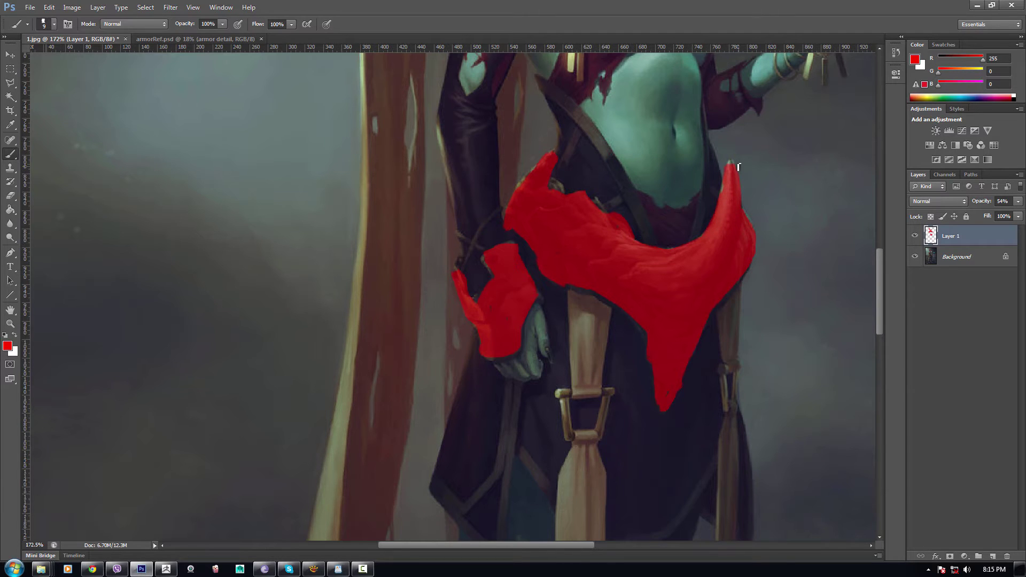
pyautogui.moveTo(712, 302); pyautogui.dragTo(702, 321)
# Step: Check the painted armor areas and set Layer 1's opacity back to 100%
pyautogui.moveTo(630, 356); pyautogui.dragTo(608, 427)
pyautogui.moveTo(629, 305); pyautogui.dragTo(630, 319)
pyautogui.scroll(3, 630, 319)
pyautogui.moveTo(592, 372); pyautogui.dragTo(567, 479)
pyautogui.moveTo(600, 394); pyautogui.dragTo(602, 379)
pyautogui.scroll(4, 514, 246)
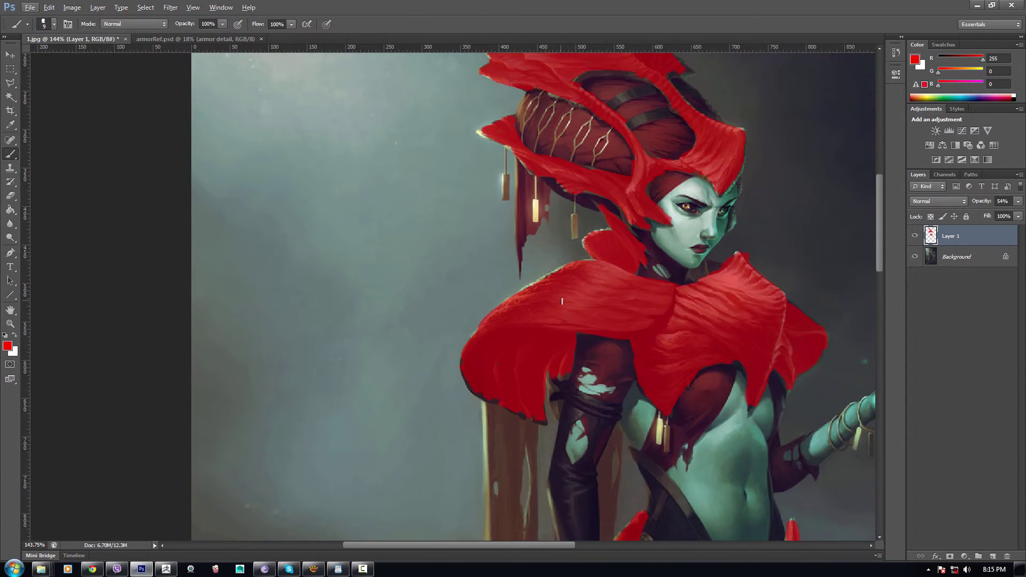
pyautogui.moveTo(529, 274); pyautogui.dragTo(444, 399)
pyautogui.scroll(2, 531, 243)
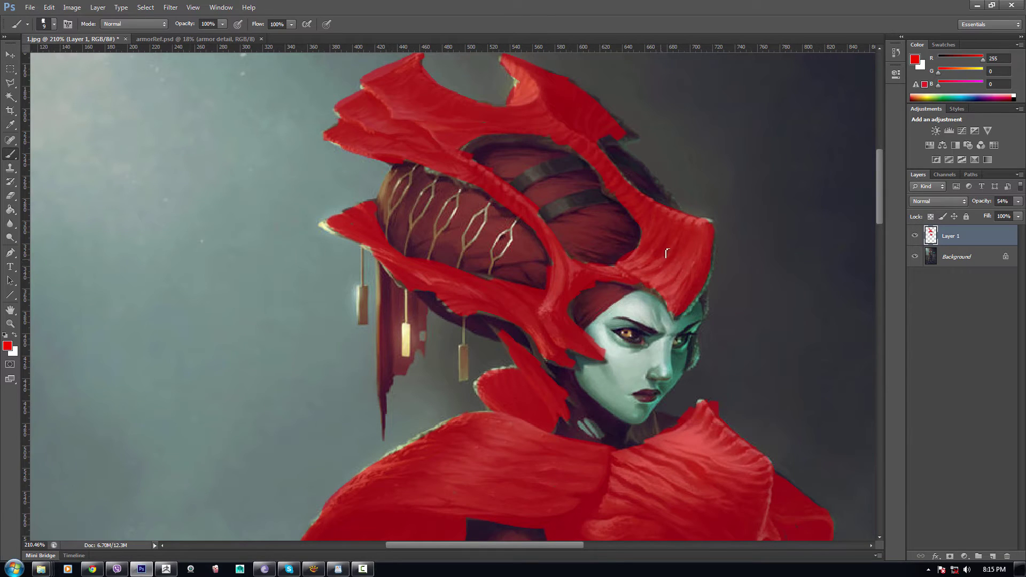
pyautogui.scroll(-3, 666, 253)
pyautogui.moveTo(980, 203); pyautogui.dragTo(1007, 203)
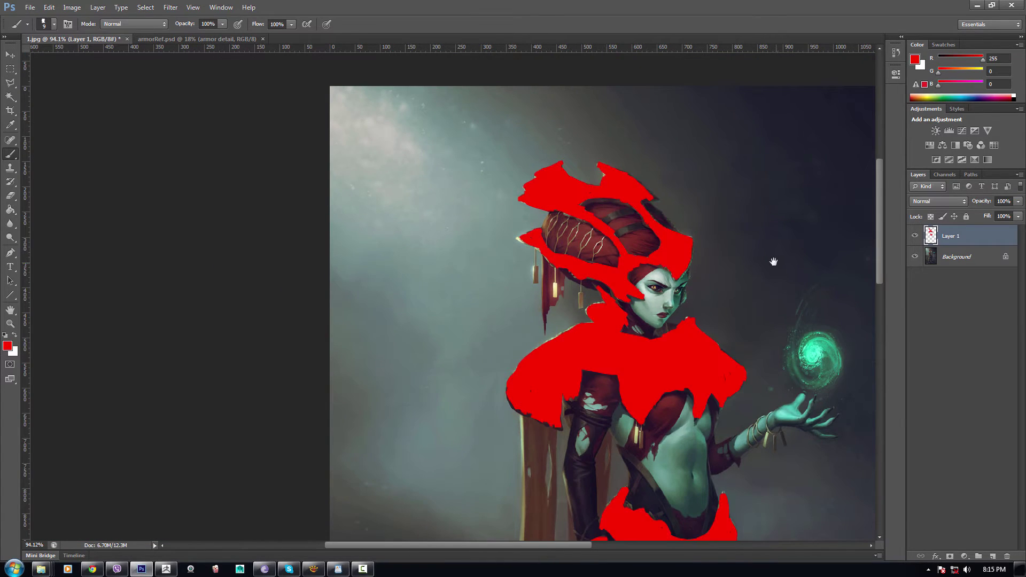
# Step: Create a new layer and place it between Layer 1 and the Background
pyautogui.moveTo(772, 259); pyautogui.dragTo(760, 106)
pyautogui.scroll(-3, 725, 198)
pyautogui.moveTo(696, 189); pyautogui.dragTo(668, 288)
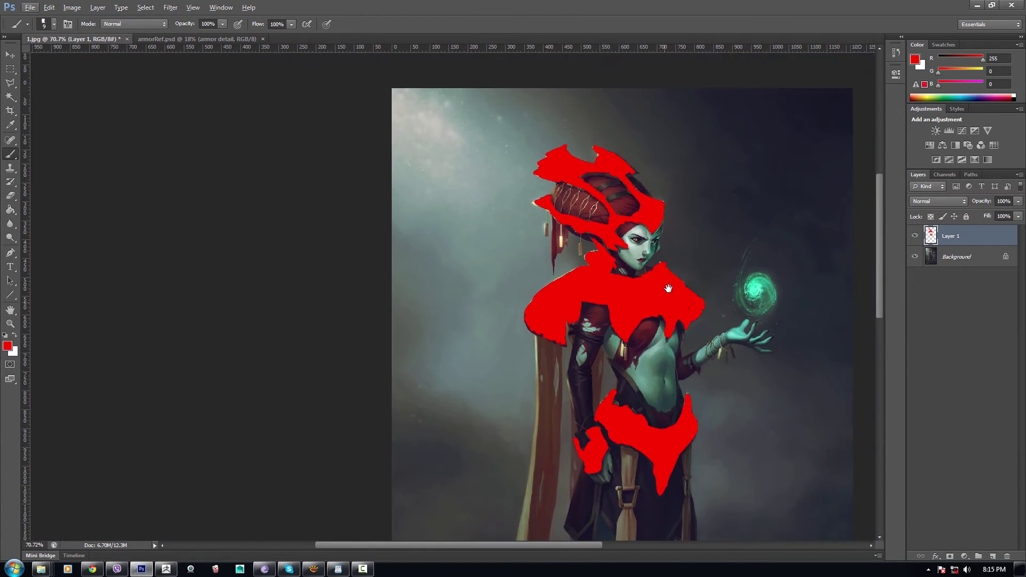
pyautogui.scroll(7, 550, 322)
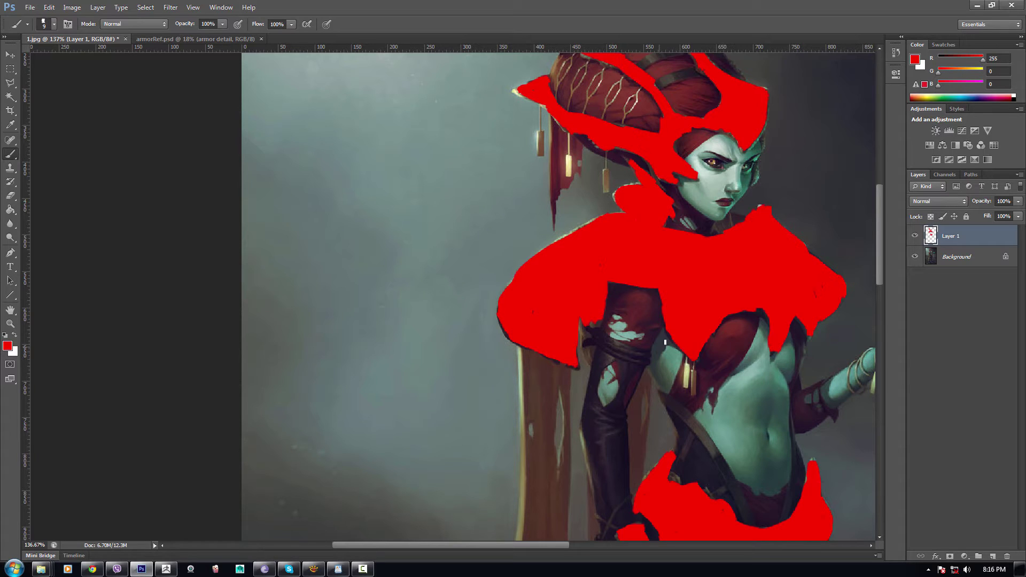
pyautogui.scroll(-6, 665, 342)
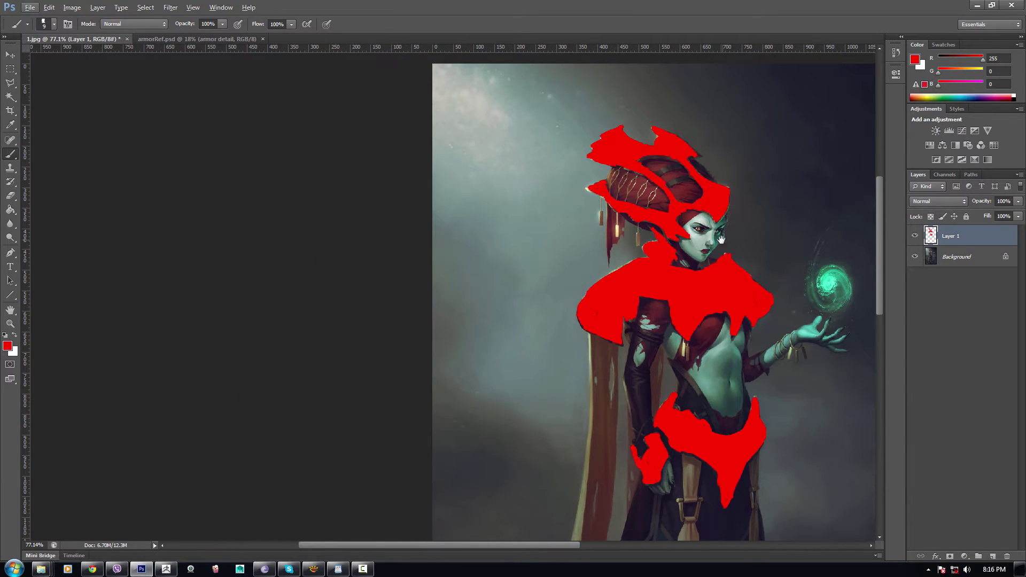
pyautogui.moveTo(721, 240); pyautogui.dragTo(648, 211)
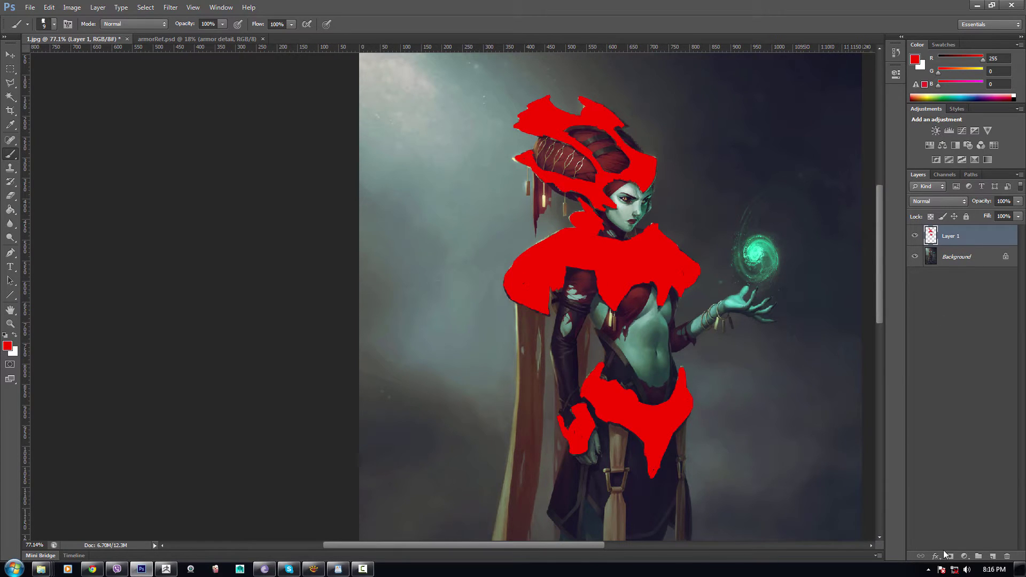
pyautogui.click(993, 556)
pyautogui.moveTo(961, 243); pyautogui.dragTo(953, 266)
# Step: Set the foreground color to blue 0090ff and hide Layer 1
pyautogui.scroll(2, 634, 222)
pyautogui.scroll(2, 634, 223)
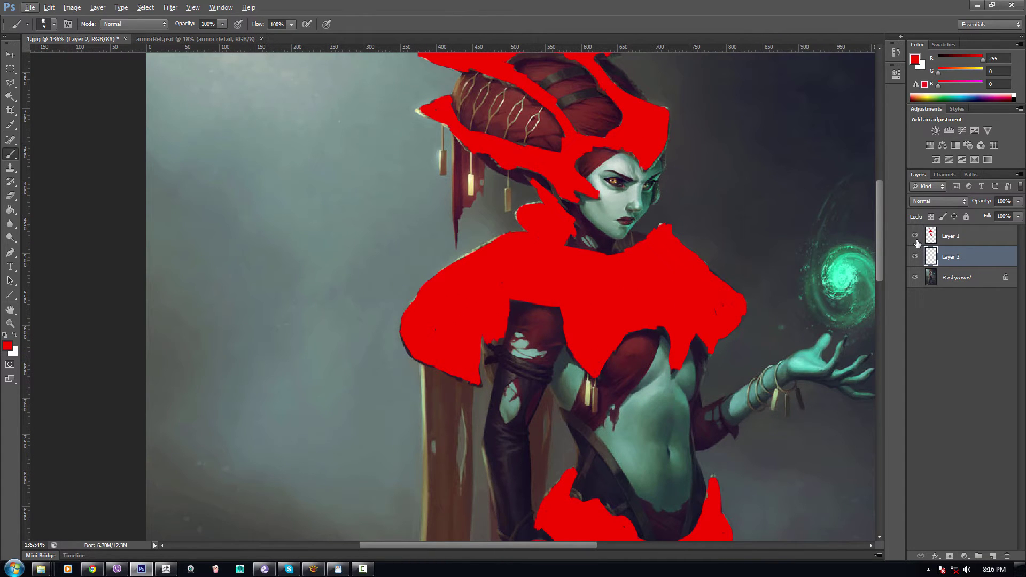
pyautogui.click(7, 347)
pyautogui.moveTo(780, 241); pyautogui.dragTo(786, 210)
pyautogui.click(787, 221)
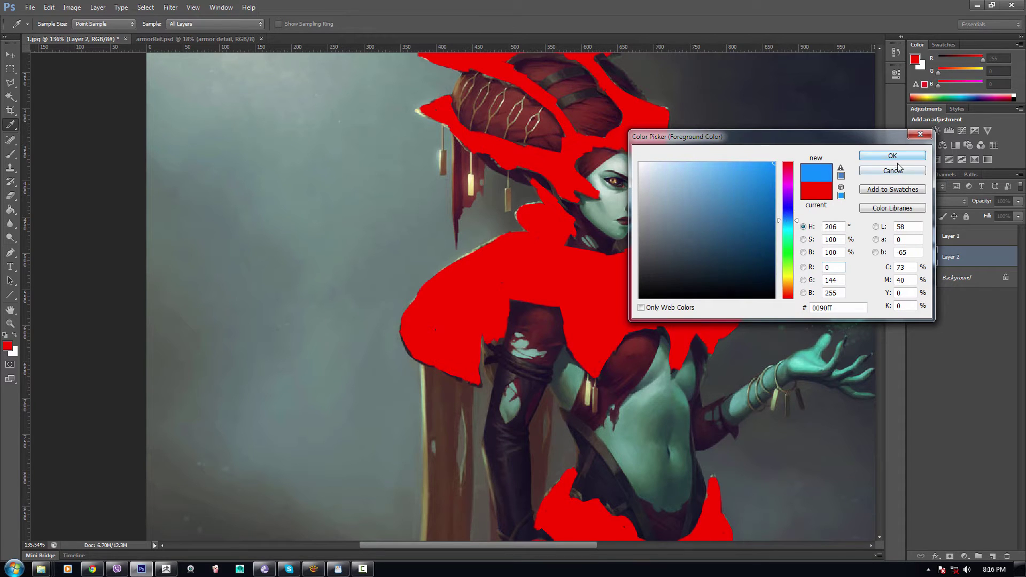
pyautogui.click(892, 157)
pyautogui.click(916, 234)
# Step: Paint the forehead and eye area of the face blue on Layer 2 with a size 20 brush
pyautogui.scroll(5, 663, 172)
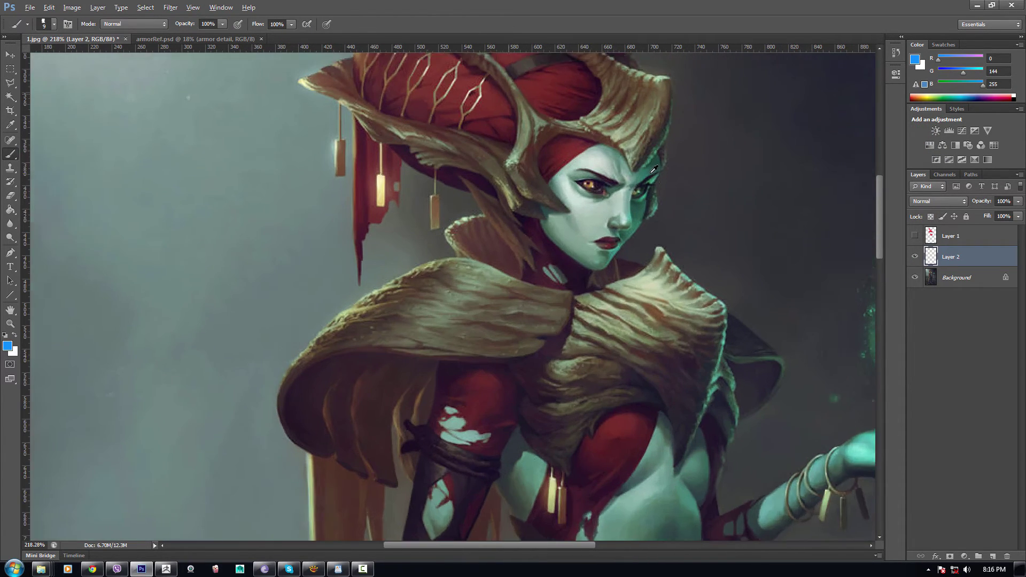
pyautogui.press(']')
pyautogui.press(']')
pyautogui.moveTo(617, 183)
pyautogui.mouseDown()
pyautogui.moveTo(606, 156)
pyautogui.moveTo(604, 199)
pyautogui.moveTo(576, 195)
pyautogui.moveTo(599, 161)
pyautogui.moveTo(580, 165)
pyautogui.moveTo(599, 151)
pyautogui.moveTo(574, 168)
pyautogui.moveTo(573, 199)
pyautogui.moveTo(563, 185)
pyautogui.moveTo(552, 191)
pyautogui.moveTo(563, 166)
pyautogui.mouseUp()
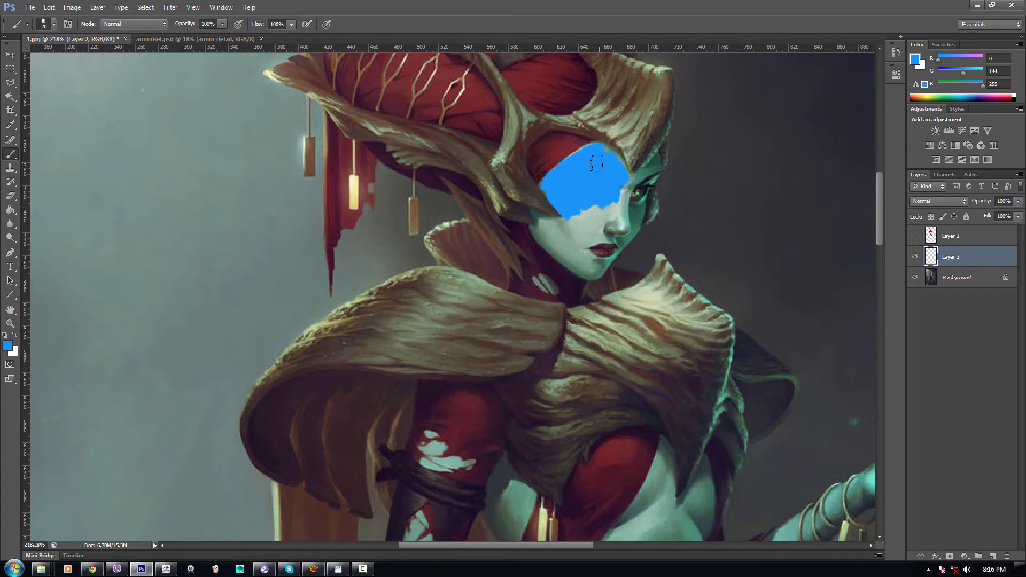
# Step: Fill the rest of the face blue down to the chin, finishing the edges with a size 9 brush
pyautogui.press('[')
pyautogui.moveTo(621, 199)
pyautogui.mouseDown()
pyautogui.moveTo(610, 226)
pyautogui.moveTo(620, 197)
pyautogui.moveTo(596, 212)
pyautogui.moveTo(592, 245)
pyautogui.moveTo(595, 203)
pyautogui.moveTo(602, 216)
pyautogui.moveTo(587, 213)
pyautogui.moveTo(575, 244)
pyautogui.moveTo(574, 225)
pyautogui.moveTo(556, 227)
pyautogui.moveTo(573, 224)
pyautogui.moveTo(536, 217)
pyautogui.moveTo(567, 244)
pyautogui.moveTo(537, 235)
pyautogui.moveTo(567, 260)
pyautogui.moveTo(594, 259)
pyautogui.mouseUp()
pyautogui.press('[')
pyautogui.press(']')
pyautogui.press(']')
pyautogui.press(']')
pyautogui.moveTo(615, 224)
pyautogui.mouseDown()
pyautogui.moveTo(615, 247)
pyautogui.moveTo(624, 229)
pyautogui.moveTo(587, 263)
pyautogui.moveTo(566, 246)
pyautogui.mouseUp()
pyautogui.press('[')
pyautogui.press('[')
pyautogui.press('[')
pyautogui.press('[')
pyautogui.moveTo(631, 199)
pyautogui.mouseDown()
pyautogui.moveTo(655, 161)
pyautogui.moveTo(614, 192)
pyautogui.mouseUp()
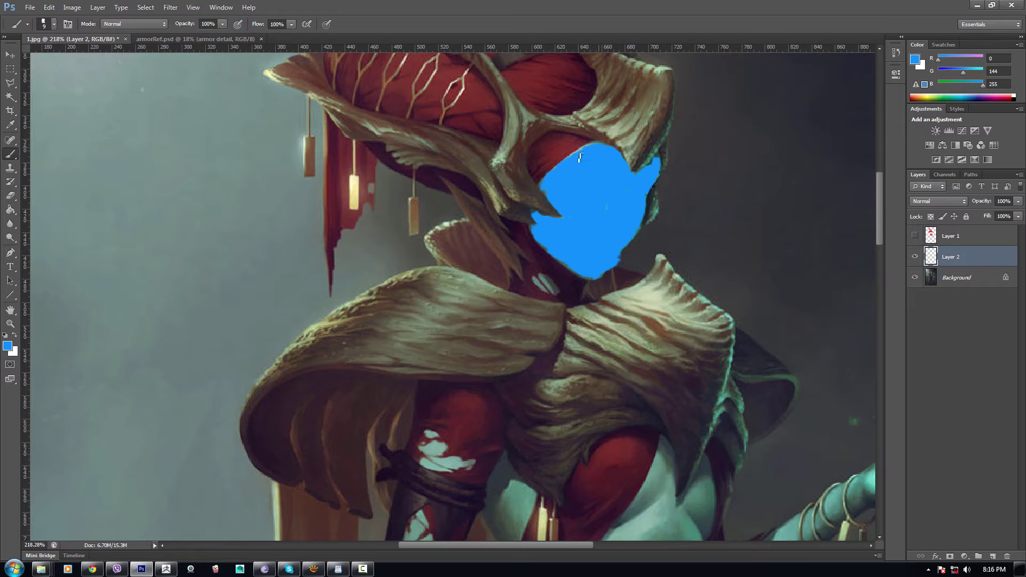
# Step: Undo the last change, lower Layer 2's opacity to 60% and paint the bare skin between arm and chest blue
pyautogui.moveTo(582, 225); pyautogui.dragTo(586, 150)
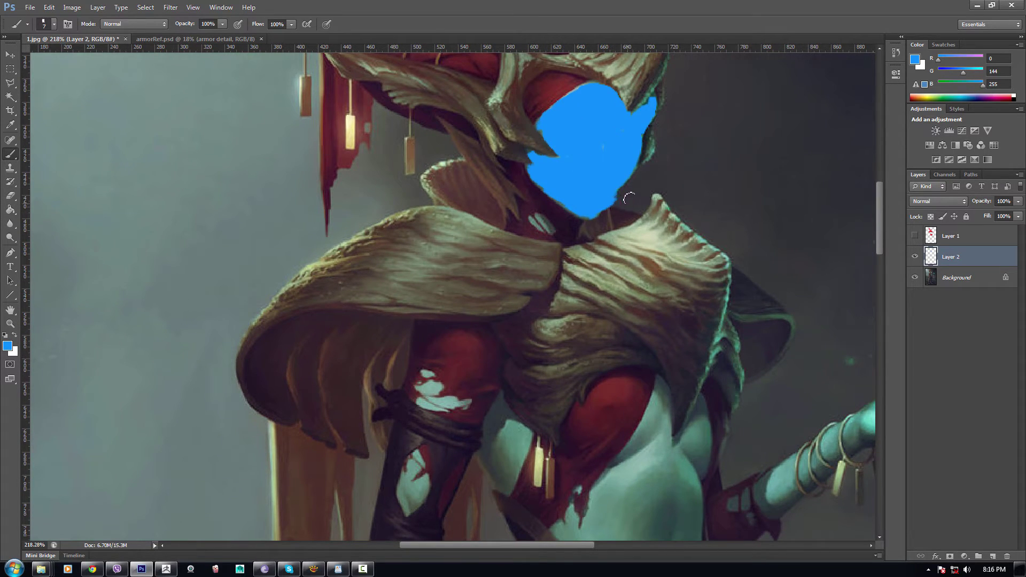
pyautogui.hotkey('ctrl', 'z')
pyautogui.moveTo(981, 205); pyautogui.dragTo(970, 207)
pyautogui.moveTo(677, 437); pyautogui.dragTo(693, 262)
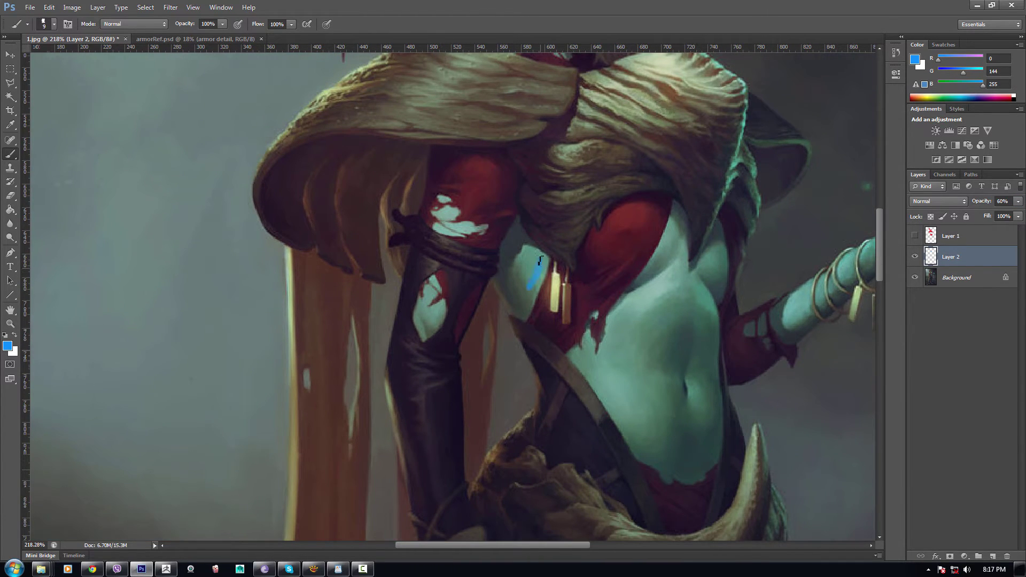
pyautogui.moveTo(540, 261)
pyautogui.mouseDown()
pyautogui.moveTo(506, 283)
pyautogui.moveTo(512, 245)
pyautogui.mouseUp()
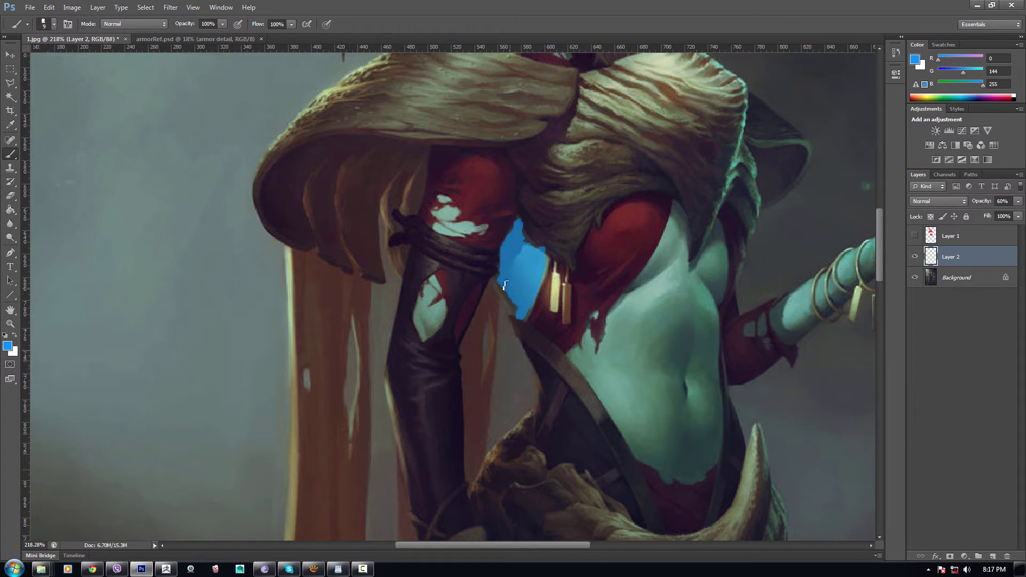
# Step: Finish the bare patch between arm and chest and fill the ribs beside the torn red top blue
pyautogui.moveTo(505, 285)
pyautogui.mouseDown()
pyautogui.moveTo(509, 304)
pyautogui.moveTo(527, 309)
pyautogui.mouseUp()
pyautogui.moveTo(680, 222); pyautogui.dragTo(678, 215)
pyautogui.press(']')
pyautogui.press(']')
pyautogui.moveTo(681, 217)
pyautogui.mouseDown()
pyautogui.moveTo(660, 312)
pyautogui.moveTo(670, 244)
pyautogui.moveTo(637, 291)
pyautogui.moveTo(679, 225)
pyautogui.moveTo(676, 235)
pyautogui.moveTo(678, 209)
pyautogui.moveTo(653, 258)
pyautogui.moveTo(663, 249)
pyautogui.moveTo(691, 293)
pyautogui.moveTo(676, 282)
pyautogui.moveTo(669, 341)
pyautogui.moveTo(662, 303)
pyautogui.moveTo(632, 325)
pyautogui.moveTo(657, 346)
pyautogui.mouseUp()
pyautogui.press('[')
pyautogui.press(']')
pyautogui.press(']')
pyautogui.press(']')
pyautogui.press(']')
pyautogui.press('[')
pyautogui.press('[')
# Step: Fill the rest of the belly and waist blue, covering the remaining gaps and edges with a size 7 brush
pyautogui.moveTo(630, 305)
pyautogui.mouseDown()
pyautogui.moveTo(614, 335)
pyautogui.moveTo(670, 414)
pyautogui.mouseUp()
pyautogui.moveTo(611, 363)
pyautogui.mouseDown()
pyautogui.moveTo(647, 417)
pyautogui.moveTo(624, 410)
pyautogui.moveTo(603, 360)
pyautogui.moveTo(570, 353)
pyautogui.moveTo(590, 367)
pyautogui.moveTo(621, 353)
pyautogui.moveTo(604, 359)
pyautogui.moveTo(626, 302)
pyautogui.mouseUp()
pyautogui.press('[')
pyautogui.press('[')
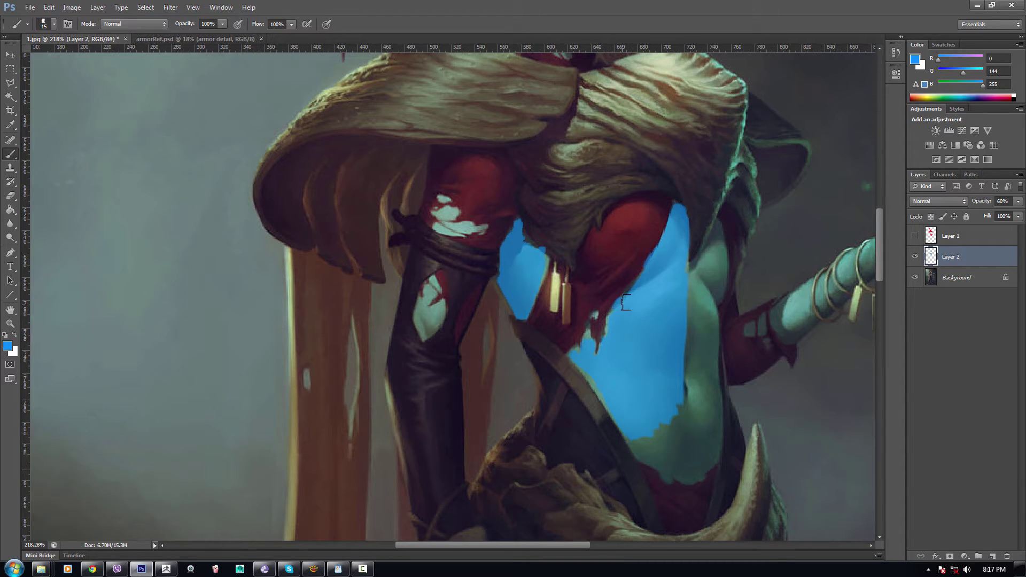
pyautogui.moveTo(696, 274)
pyautogui.mouseDown()
pyautogui.moveTo(719, 237)
pyautogui.moveTo(694, 340)
pyautogui.moveTo(707, 290)
pyautogui.moveTo(689, 297)
pyautogui.moveTo(692, 289)
pyautogui.moveTo(682, 433)
pyautogui.moveTo(655, 434)
pyautogui.moveTo(671, 435)
pyautogui.moveTo(638, 454)
pyautogui.moveTo(667, 479)
pyautogui.moveTo(661, 465)
pyautogui.moveTo(678, 479)
pyautogui.moveTo(706, 477)
pyautogui.moveTo(682, 468)
pyautogui.moveTo(683, 454)
pyautogui.moveTo(700, 470)
pyautogui.moveTo(713, 457)
pyautogui.moveTo(710, 466)
pyautogui.moveTo(704, 405)
pyautogui.moveTo(696, 438)
pyautogui.moveTo(719, 407)
pyautogui.moveTo(712, 393)
pyautogui.moveTo(707, 412)
pyautogui.moveTo(716, 395)
pyautogui.moveTo(705, 411)
pyautogui.mouseUp()
pyautogui.press(']')
pyautogui.press(']')
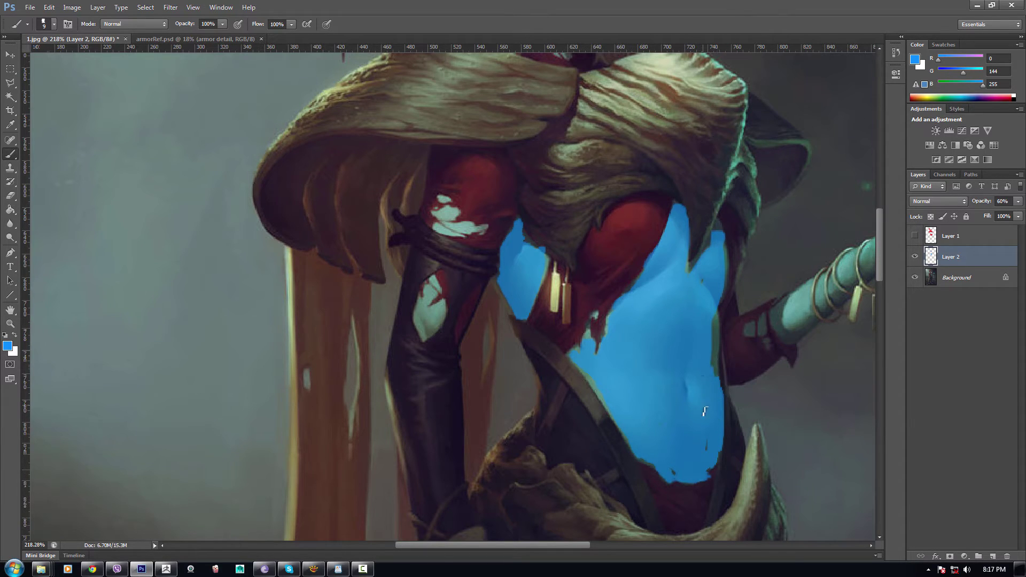
pyautogui.moveTo(708, 360)
pyautogui.mouseDown()
pyautogui.moveTo(712, 370)
pyautogui.moveTo(712, 316)
pyautogui.mouseUp()
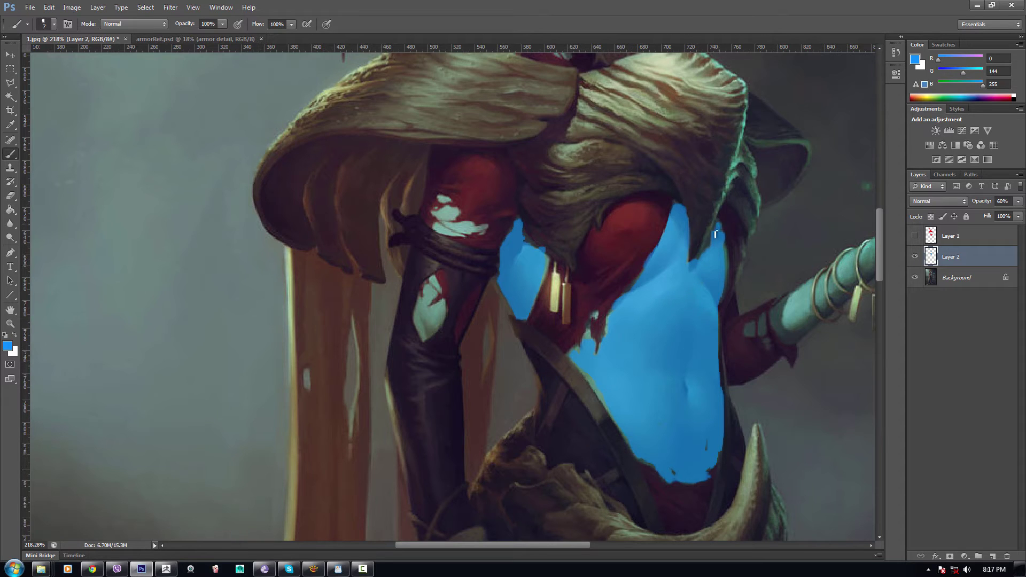
pyautogui.moveTo(715, 234)
pyautogui.mouseDown()
pyautogui.moveTo(694, 266)
pyautogui.moveTo(718, 233)
pyautogui.moveTo(730, 256)
pyautogui.moveTo(721, 239)
pyautogui.moveTo(719, 295)
pyautogui.moveTo(728, 285)
pyautogui.moveTo(715, 314)
pyautogui.moveTo(708, 229)
pyautogui.mouseUp()
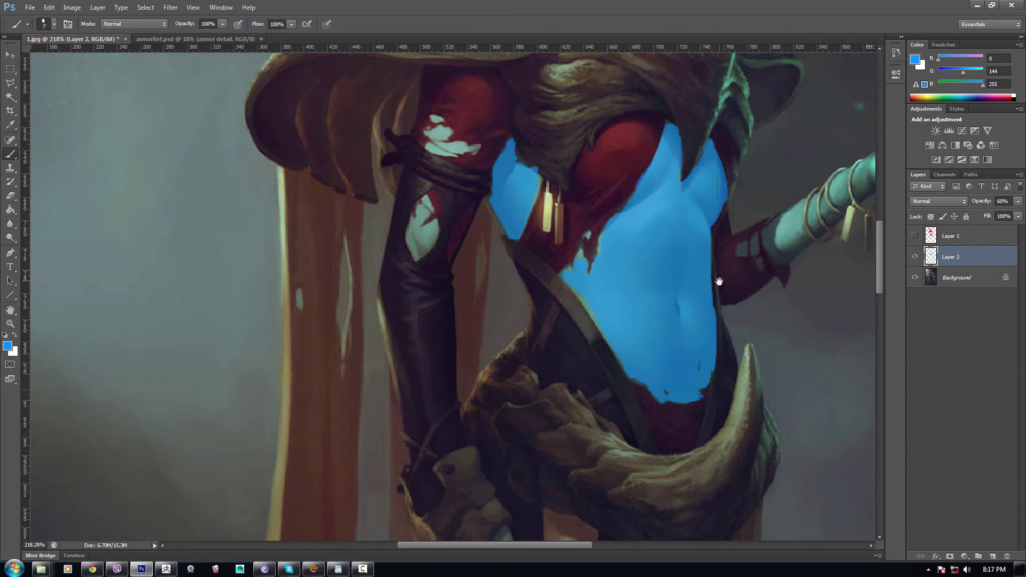
# Step: Paint the thumb, palm and forearm of the raised arm blue, using a size 10 brush for the larger areas
pyautogui.moveTo(717, 282); pyautogui.dragTo(582, 359)
pyautogui.moveTo(672, 323); pyautogui.dragTo(610, 381)
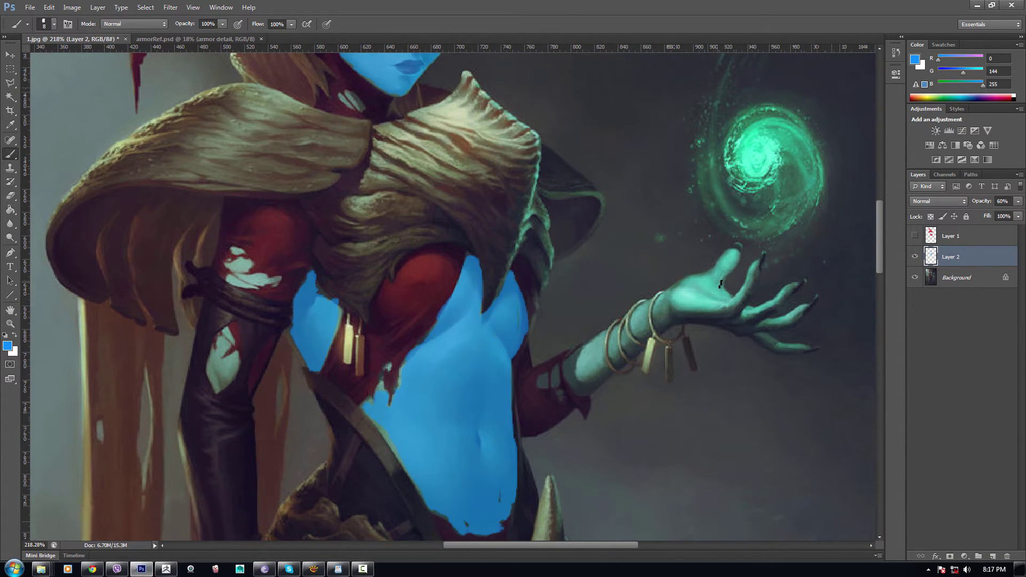
pyautogui.moveTo(731, 267)
pyautogui.mouseDown()
pyautogui.moveTo(675, 296)
pyautogui.moveTo(717, 296)
pyautogui.moveTo(732, 309)
pyautogui.moveTo(658, 321)
pyautogui.moveTo(678, 302)
pyautogui.mouseUp()
pyautogui.press(']')
pyautogui.press(']')
pyautogui.moveTo(615, 358)
pyautogui.mouseDown()
pyautogui.moveTo(675, 300)
pyautogui.moveTo(575, 367)
pyautogui.moveTo(642, 319)
pyautogui.moveTo(619, 337)
pyautogui.moveTo(648, 327)
pyautogui.moveTo(586, 386)
pyautogui.moveTo(581, 368)
pyautogui.moveTo(570, 374)
pyautogui.moveTo(576, 357)
pyautogui.mouseUp()
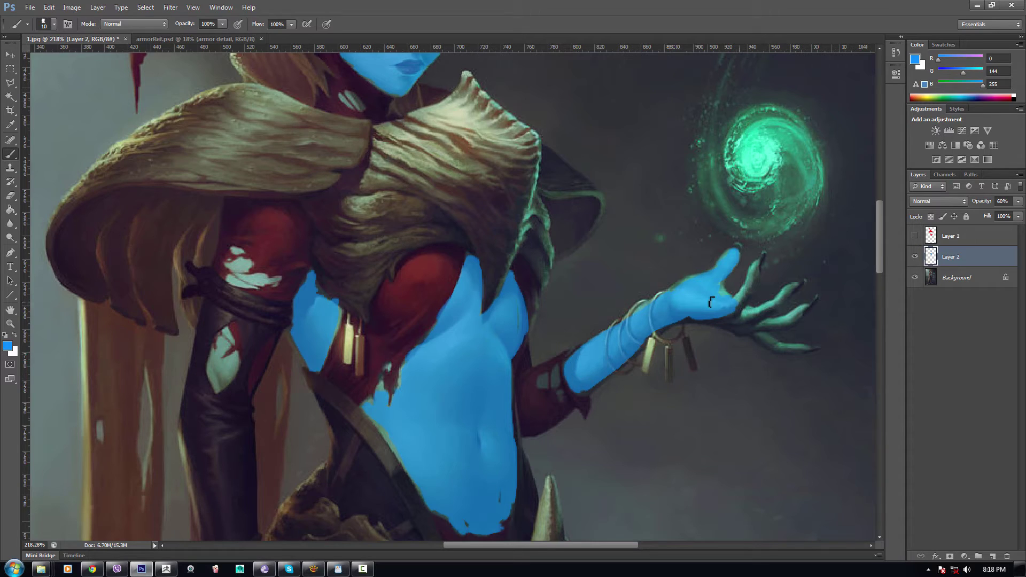
# Step: Paint the four fingers of the raised hand blue with a size 8 brush, leaving out the dark claws
pyautogui.moveTo(760, 270); pyautogui.dragTo(726, 319)
pyautogui.moveTo(800, 285)
pyautogui.mouseDown()
pyautogui.moveTo(743, 316)
pyautogui.moveTo(676, 320)
pyautogui.mouseUp()
pyautogui.moveTo(732, 292); pyautogui.dragTo(714, 289)
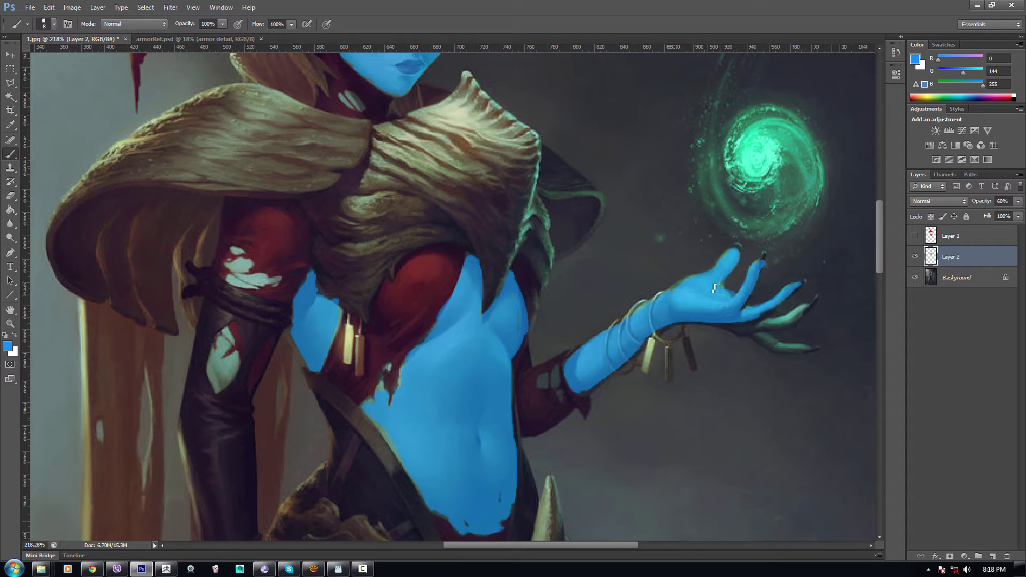
pyautogui.moveTo(751, 327)
pyautogui.mouseDown()
pyautogui.moveTo(787, 321)
pyautogui.moveTo(717, 321)
pyautogui.moveTo(808, 350)
pyautogui.moveTo(775, 354)
pyautogui.mouseUp()
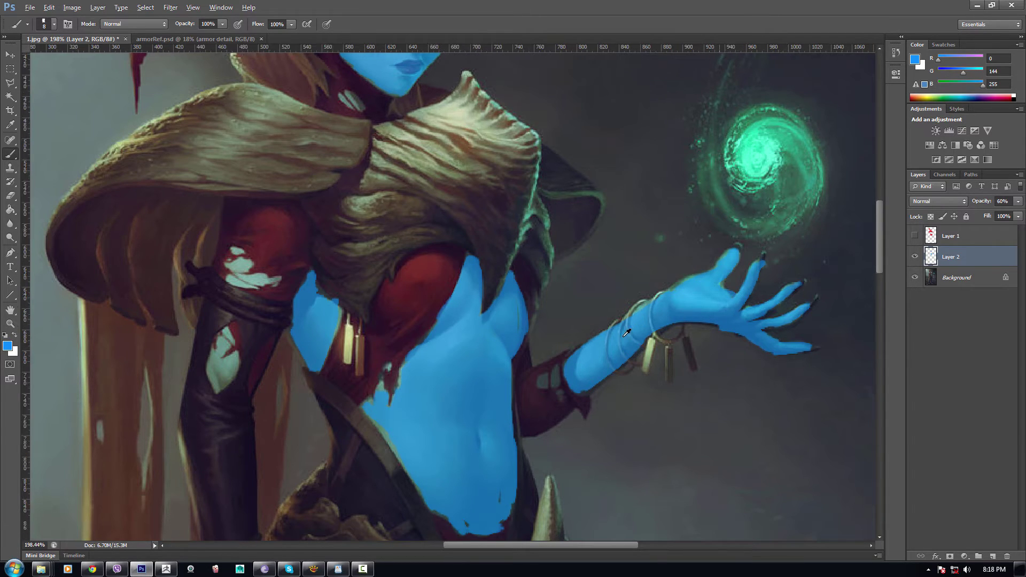
# Step: Paint the skin showing through the large tear in the lowered arm's dark sleeve blue
pyautogui.scroll(-6, 626, 326)
pyautogui.moveTo(543, 367); pyautogui.dragTo(621, 303)
pyautogui.scroll(9, 431, 276)
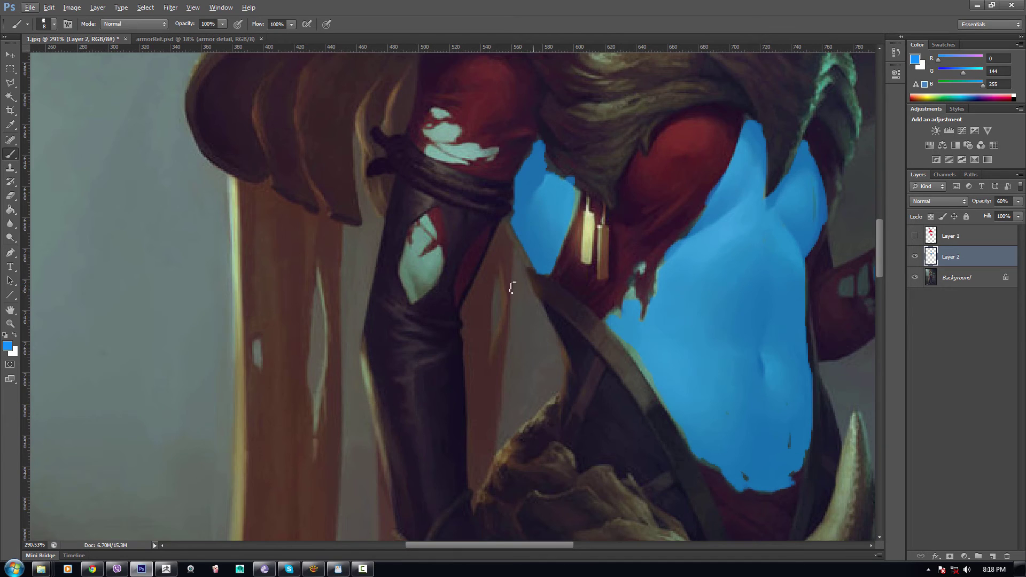
pyautogui.moveTo(430, 228)
pyautogui.mouseDown()
pyautogui.moveTo(409, 257)
pyautogui.moveTo(433, 265)
pyautogui.moveTo(421, 289)
pyautogui.moveTo(428, 257)
pyautogui.mouseUp()
pyautogui.scroll(-5, 614, 318)
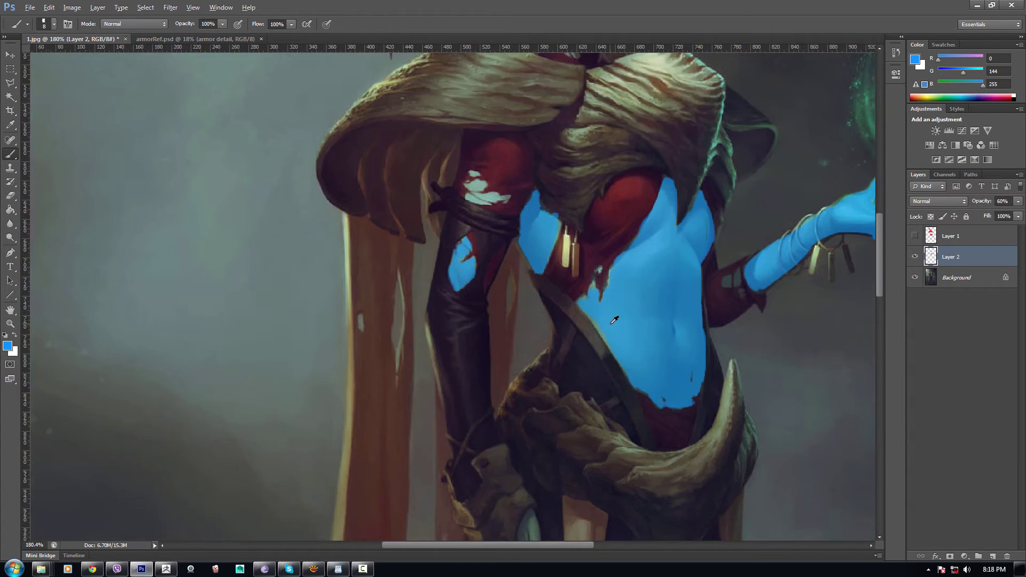
# Step: Fill the fingers and exposed skin of the lowered hand below the bone gauntlet blue
pyautogui.moveTo(617, 401); pyautogui.dragTo(627, 232)
pyautogui.scroll(4, 522, 400)
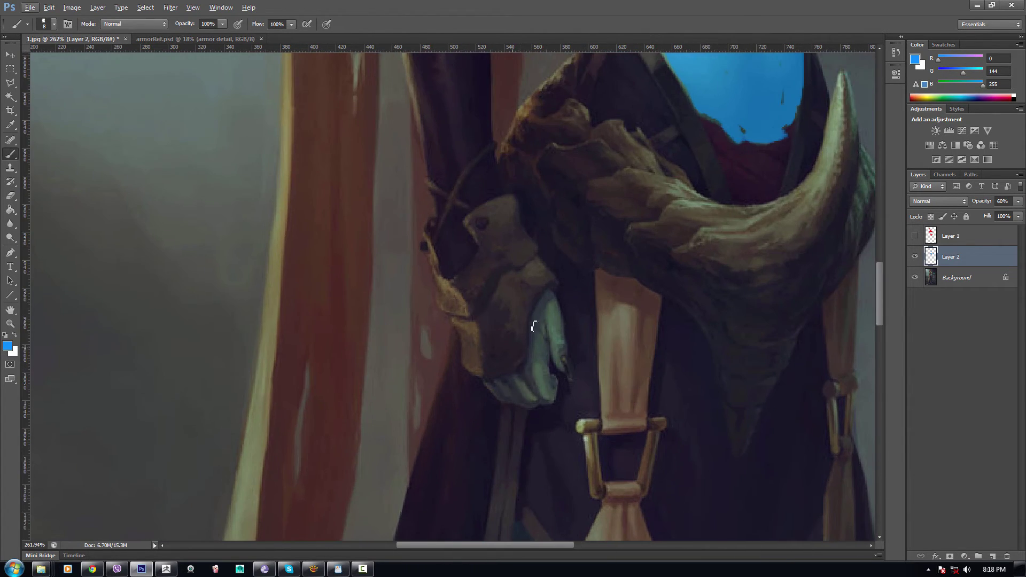
pyautogui.moveTo(549, 302)
pyautogui.mouseDown()
pyautogui.moveTo(568, 371)
pyautogui.moveTo(549, 306)
pyautogui.moveTo(537, 333)
pyautogui.moveTo(541, 390)
pyautogui.moveTo(555, 383)
pyautogui.moveTo(538, 364)
pyautogui.mouseUp()
pyautogui.moveTo(528, 379)
pyautogui.mouseDown()
pyautogui.moveTo(496, 387)
pyautogui.moveTo(535, 365)
pyautogui.moveTo(501, 385)
pyautogui.moveTo(542, 393)
pyautogui.moveTo(521, 399)
pyautogui.mouseUp()
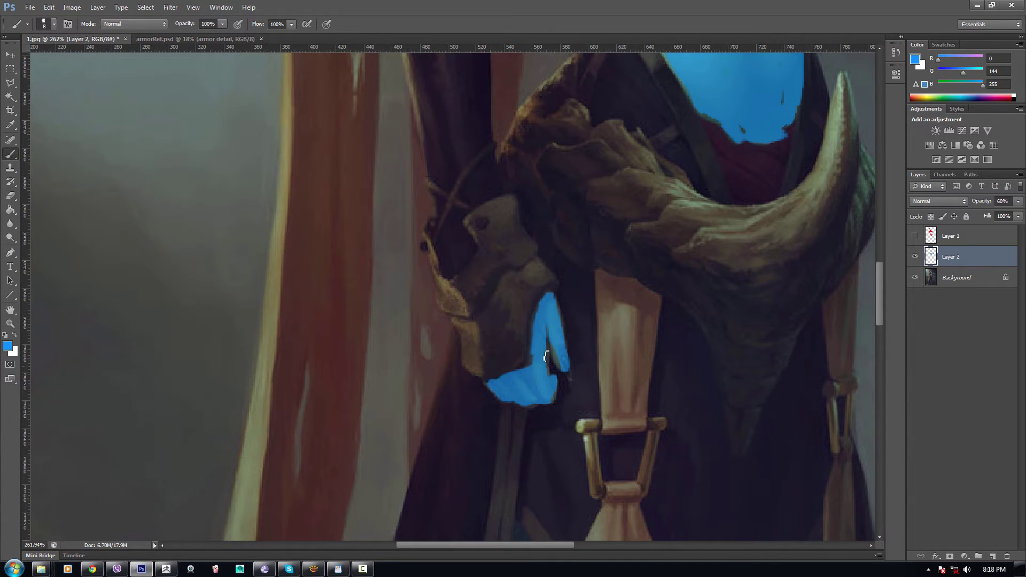
pyautogui.moveTo(546, 356); pyautogui.dragTo(560, 365)
pyautogui.scroll(-5, 573, 369)
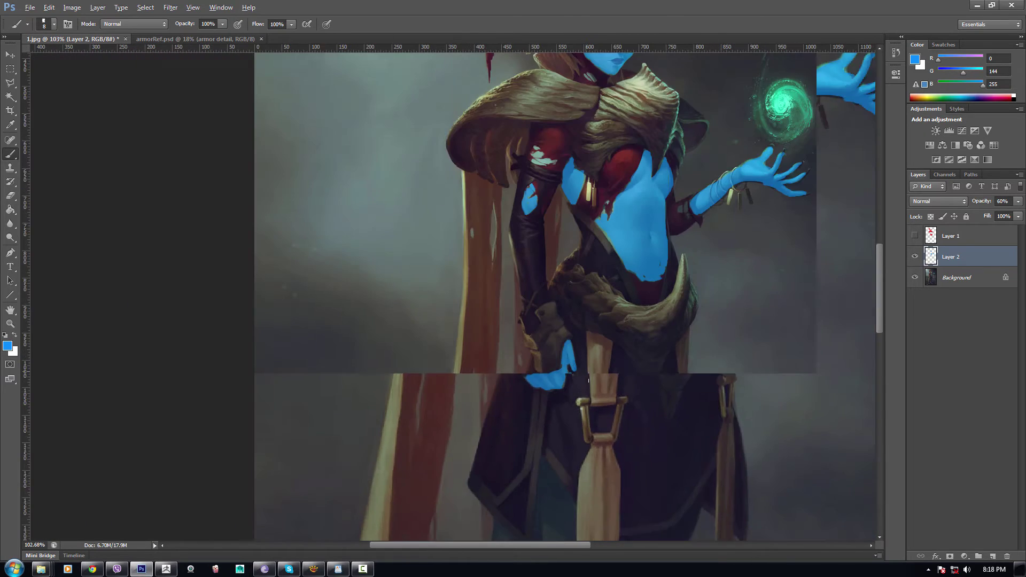
# Step: Fill the exposed front thigh blue from the skirt edge down to the boot, undoing a stray stroke
pyautogui.moveTo(582, 455)
pyautogui.mouseDown()
pyautogui.moveTo(593, 250)
pyautogui.moveTo(576, 315)
pyautogui.mouseUp()
pyautogui.scroll(3, 567, 315)
pyautogui.press(']')
pyautogui.press(']')
pyautogui.moveTo(599, 256)
pyautogui.mouseDown()
pyautogui.moveTo(588, 293)
pyautogui.moveTo(552, 329)
pyautogui.moveTo(564, 312)
pyautogui.moveTo(540, 274)
pyautogui.moveTo(550, 320)
pyautogui.moveTo(527, 376)
pyautogui.moveTo(537, 264)
pyautogui.moveTo(517, 409)
pyautogui.moveTo(545, 396)
pyautogui.moveTo(606, 266)
pyautogui.moveTo(586, 215)
pyautogui.moveTo(576, 298)
pyautogui.moveTo(580, 192)
pyautogui.moveTo(620, 257)
pyautogui.moveTo(599, 252)
pyautogui.moveTo(613, 271)
pyautogui.moveTo(615, 256)
pyautogui.moveTo(584, 336)
pyautogui.mouseUp()
pyautogui.press('[')
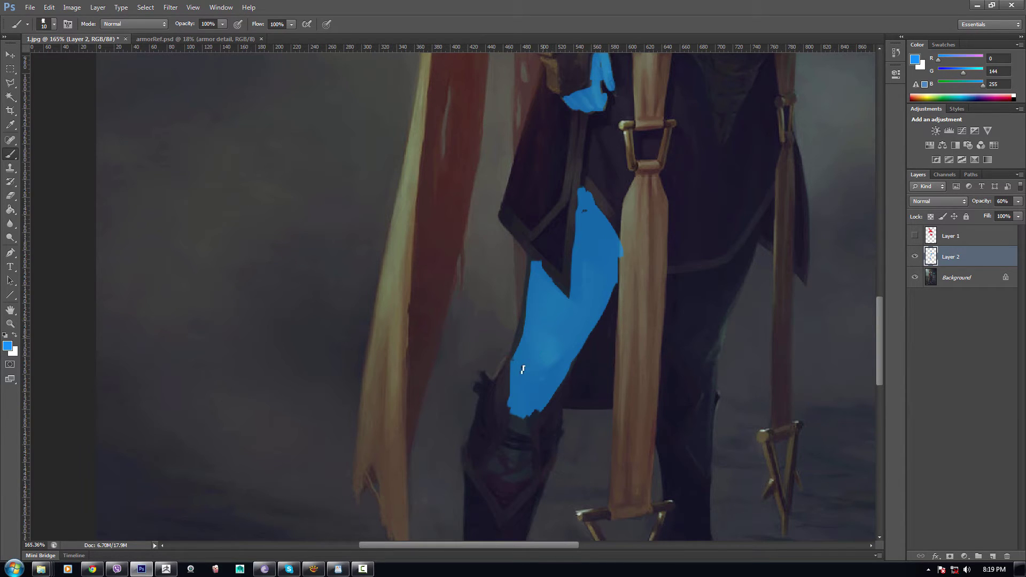
pyautogui.moveTo(518, 422); pyautogui.dragTo(517, 420)
pyautogui.hotkey('ctrl', 'z')
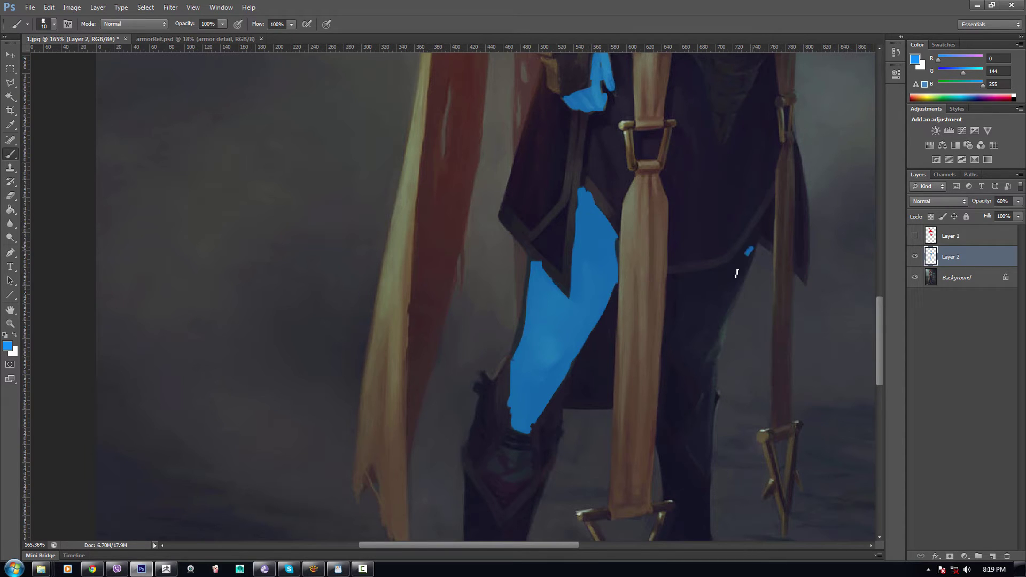
# Step: Paint the exposed skin of the rear leg blue from the skirt hem down past the knee with a size 10 brush
pyautogui.press(']')
pyautogui.moveTo(751, 246)
pyautogui.mouseDown()
pyautogui.moveTo(694, 334)
pyautogui.moveTo(697, 302)
pyautogui.moveTo(688, 303)
pyautogui.moveTo(706, 287)
pyautogui.moveTo(691, 287)
pyautogui.moveTo(733, 273)
pyautogui.moveTo(760, 230)
pyautogui.moveTo(726, 274)
pyautogui.moveTo(755, 239)
pyautogui.moveTo(718, 276)
pyautogui.moveTo(691, 280)
pyautogui.moveTo(711, 276)
pyautogui.mouseUp()
pyautogui.moveTo(690, 325)
pyautogui.mouseDown()
pyautogui.moveTo(714, 330)
pyautogui.moveTo(683, 330)
pyautogui.moveTo(708, 382)
pyautogui.moveTo(705, 347)
pyautogui.moveTo(753, 248)
pyautogui.mouseUp()
pyautogui.press('[')
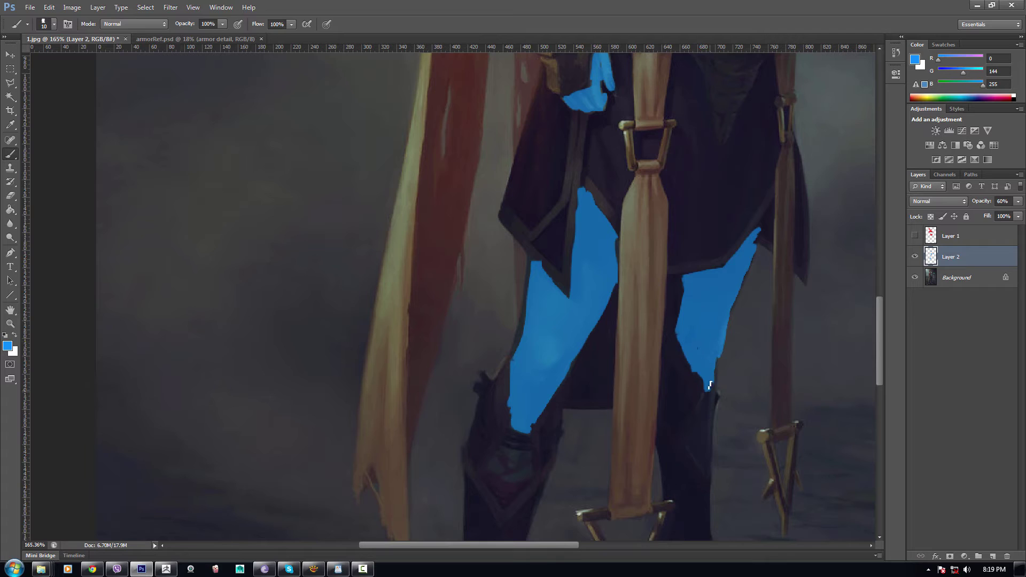
pyautogui.moveTo(710, 385)
pyautogui.mouseDown()
pyautogui.moveTo(708, 420)
pyautogui.moveTo(711, 398)
pyautogui.moveTo(689, 436)
pyautogui.moveTo(692, 446)
pyautogui.moveTo(708, 418)
pyautogui.moveTo(707, 474)
pyautogui.mouseUp()
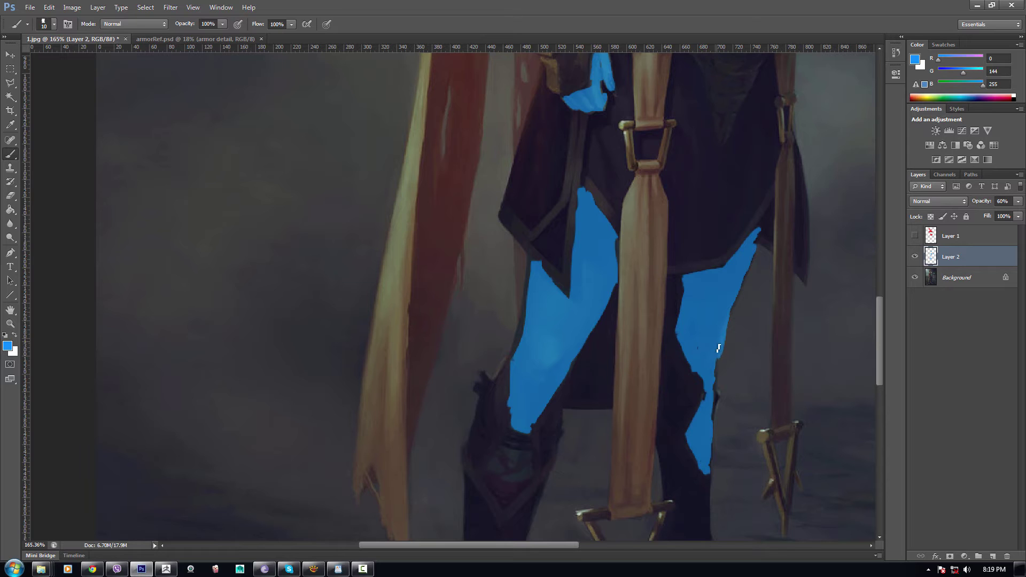
pyautogui.moveTo(718, 348); pyautogui.dragTo(714, 391)
# Step: Cover the front foot below the red ankle wrap in blue with a size 15 brush
pyautogui.scroll(-8, 700, 380)
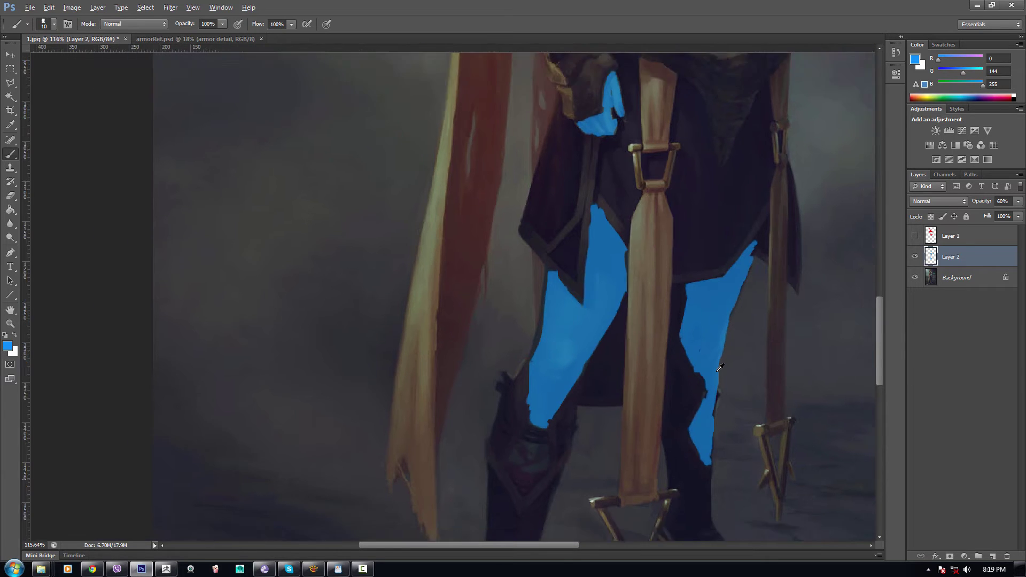
pyautogui.scroll(-1, 644, 328)
pyautogui.scroll(10, 608, 463)
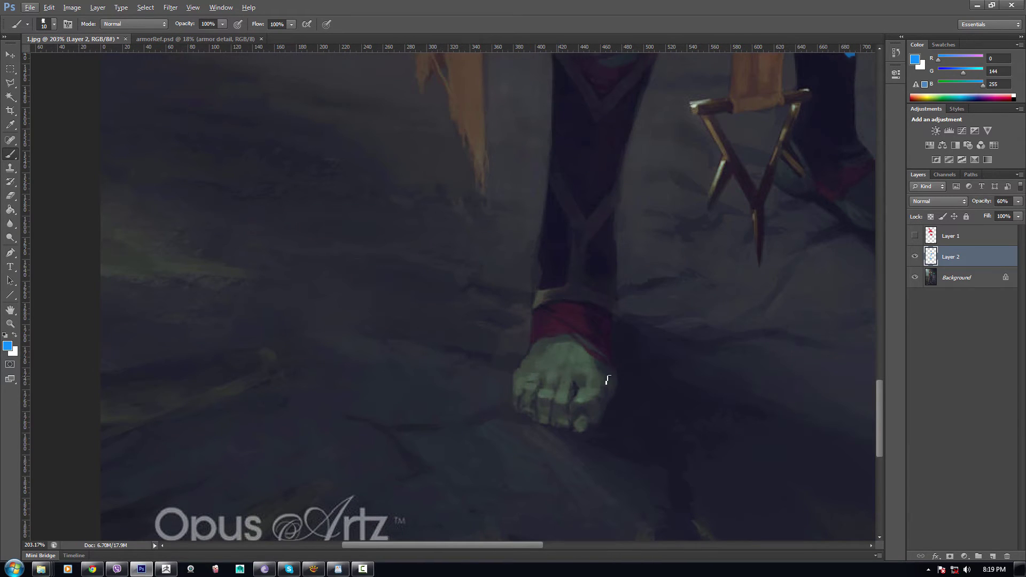
pyautogui.moveTo(579, 389)
pyautogui.mouseDown()
pyautogui.moveTo(552, 386)
pyautogui.moveTo(577, 375)
pyautogui.moveTo(559, 354)
pyautogui.moveTo(582, 358)
pyautogui.moveTo(562, 352)
pyautogui.moveTo(569, 348)
pyautogui.moveTo(549, 356)
pyautogui.moveTo(544, 377)
pyautogui.moveTo(542, 350)
pyautogui.moveTo(539, 378)
pyautogui.moveTo(598, 382)
pyautogui.moveTo(594, 394)
pyautogui.moveTo(609, 373)
pyautogui.moveTo(583, 416)
pyautogui.moveTo(566, 414)
pyautogui.moveTo(555, 393)
pyautogui.moveTo(571, 416)
pyautogui.moveTo(544, 413)
pyautogui.moveTo(531, 398)
pyautogui.moveTo(563, 424)
pyautogui.moveTo(526, 410)
pyautogui.moveTo(526, 388)
pyautogui.moveTo(522, 402)
pyautogui.moveTo(520, 379)
pyautogui.moveTo(544, 345)
pyautogui.moveTo(580, 349)
pyautogui.moveTo(602, 373)
pyautogui.mouseUp()
pyautogui.press(']')
pyautogui.press('[')
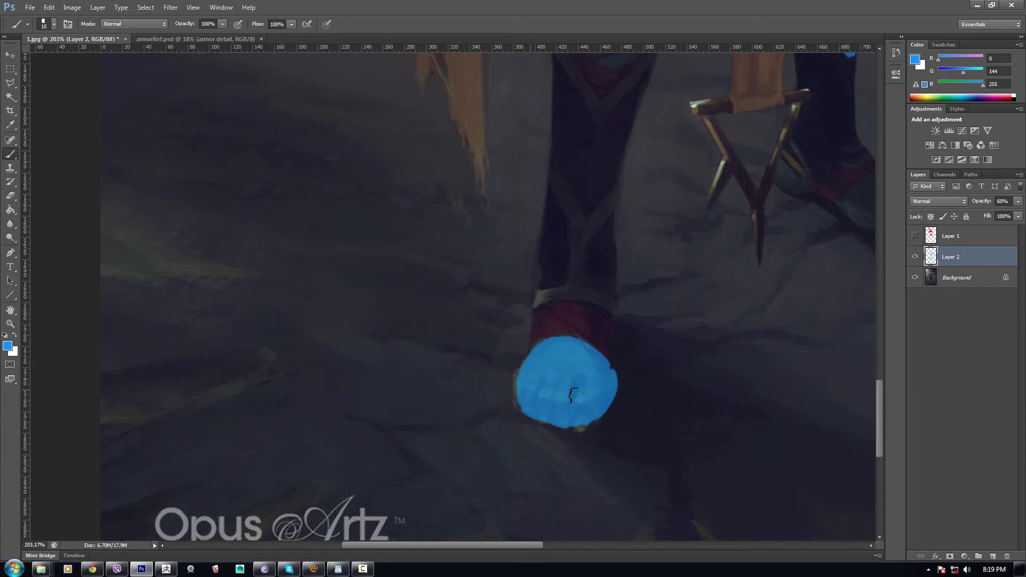
pyautogui.moveTo(523, 403); pyautogui.dragTo(514, 382)
# Step: Paint the toes and heel of the rear foot blue around the red ankle wrap
pyautogui.moveTo(660, 325); pyautogui.dragTo(386, 399)
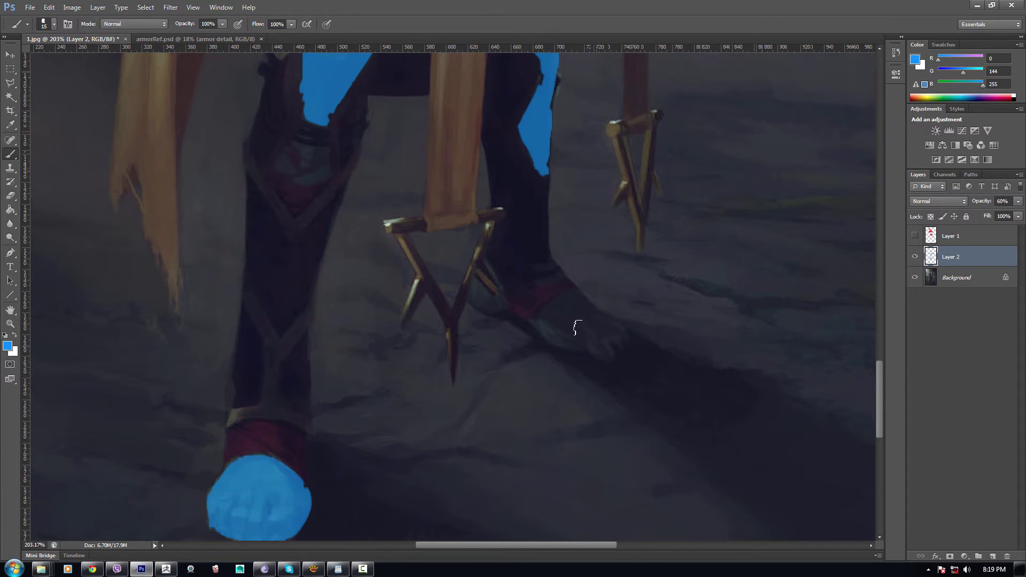
pyautogui.moveTo(577, 327)
pyautogui.mouseDown()
pyautogui.moveTo(609, 338)
pyautogui.moveTo(553, 335)
pyautogui.moveTo(556, 325)
pyautogui.moveTo(543, 322)
pyautogui.moveTo(579, 306)
pyautogui.moveTo(614, 328)
pyautogui.moveTo(561, 303)
pyautogui.moveTo(542, 317)
pyautogui.mouseUp()
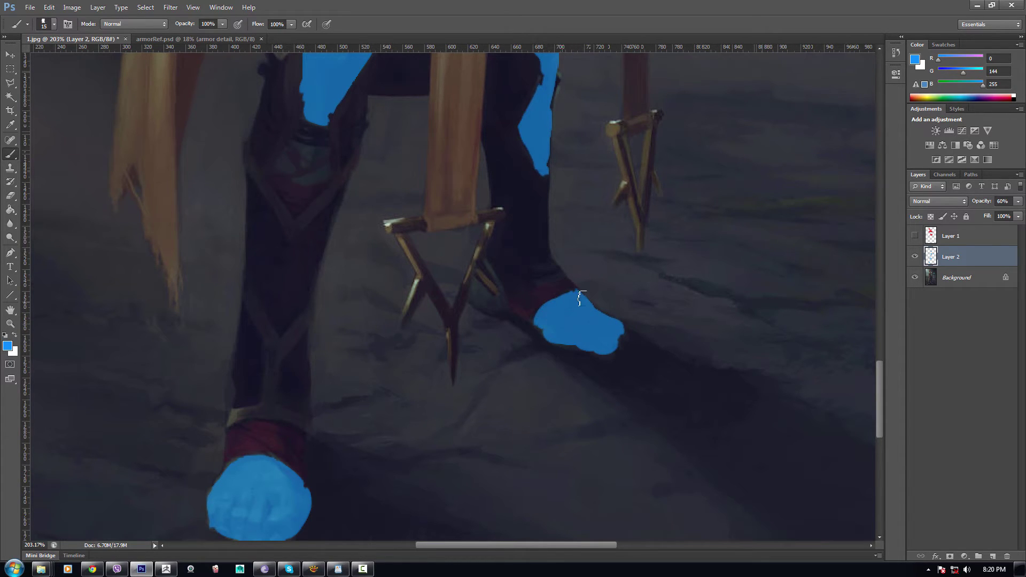
pyautogui.moveTo(477, 293)
pyautogui.mouseDown()
pyautogui.moveTo(485, 293)
pyautogui.moveTo(473, 296)
pyautogui.mouseUp()
# Step: Rename Layer 2 as bodyParts and Layer 1 as armor
pyautogui.scroll(-8, 540, 311)
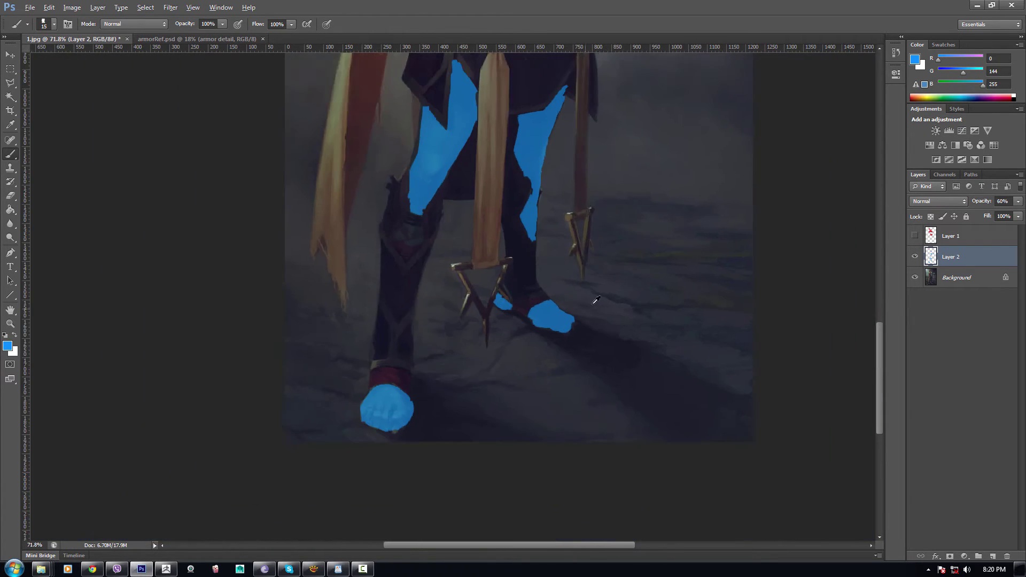
pyautogui.moveTo(595, 267); pyautogui.dragTo(604, 520)
pyautogui.scroll(-3, 613, 404)
pyautogui.scroll(2, 649, 269)
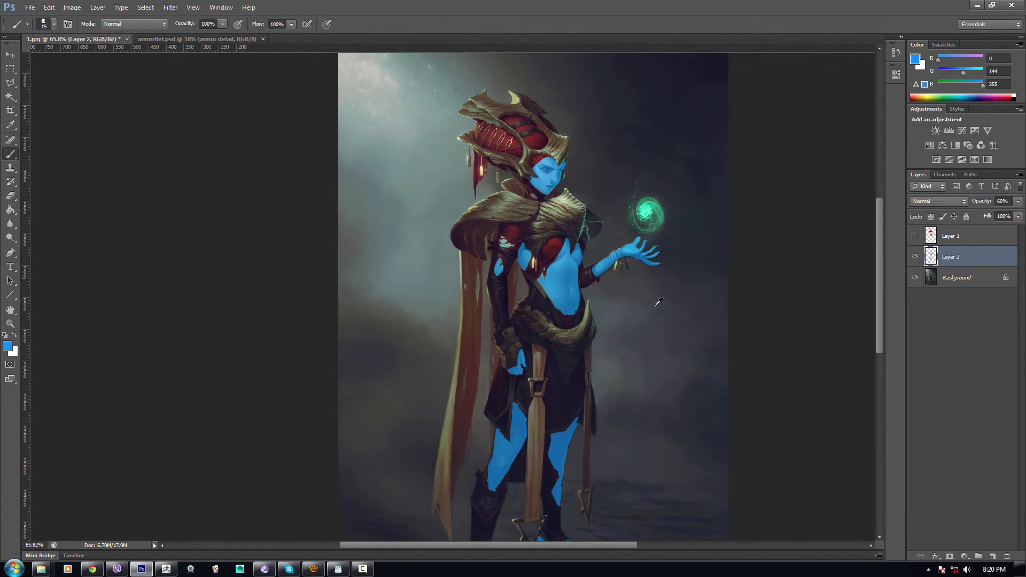
pyautogui.doubleClick(955, 258)
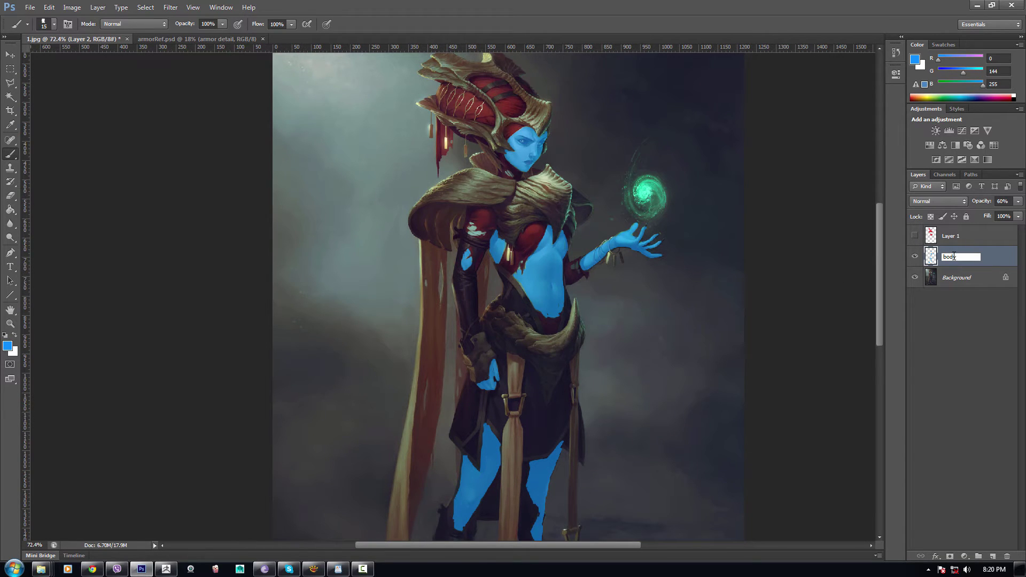
pyautogui.write('bodyParts')
pyautogui.press('Return')
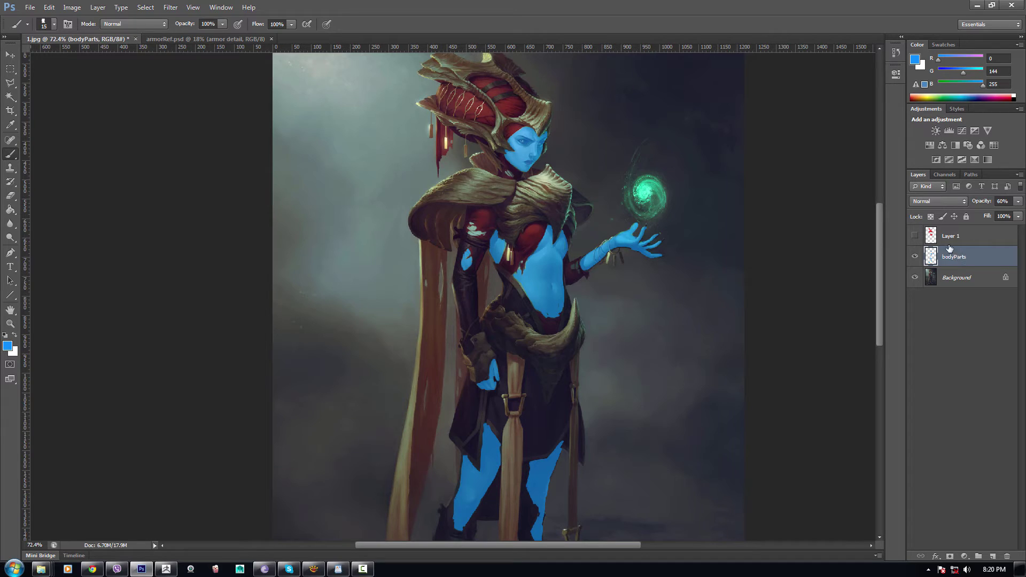
pyautogui.doubleClick(950, 237)
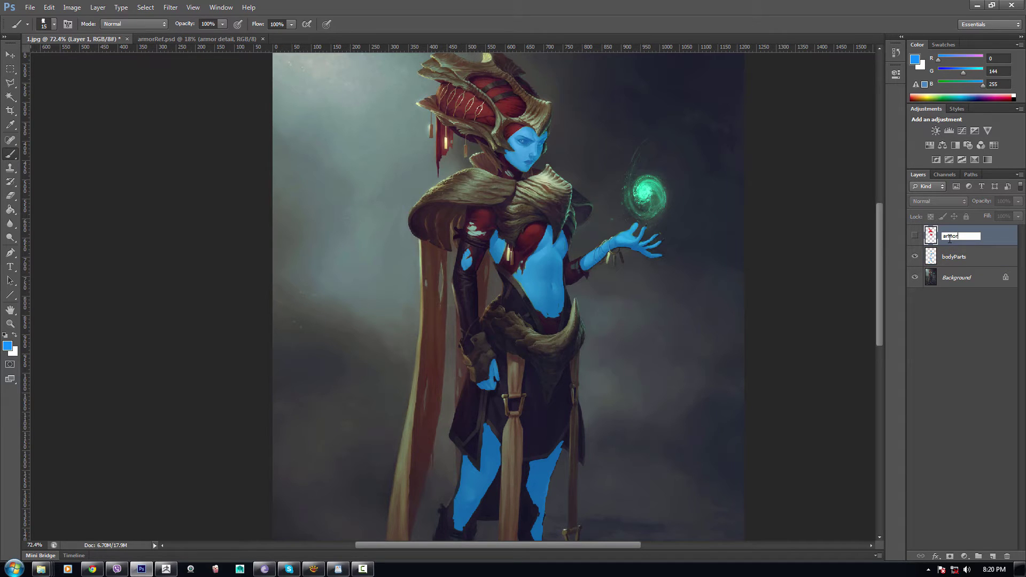
pyautogui.press('Return')
# Step: Toggle the armor layer's visibility to check the color blocking, and hide both the bodyParts and armor layers
pyautogui.click(915, 235)
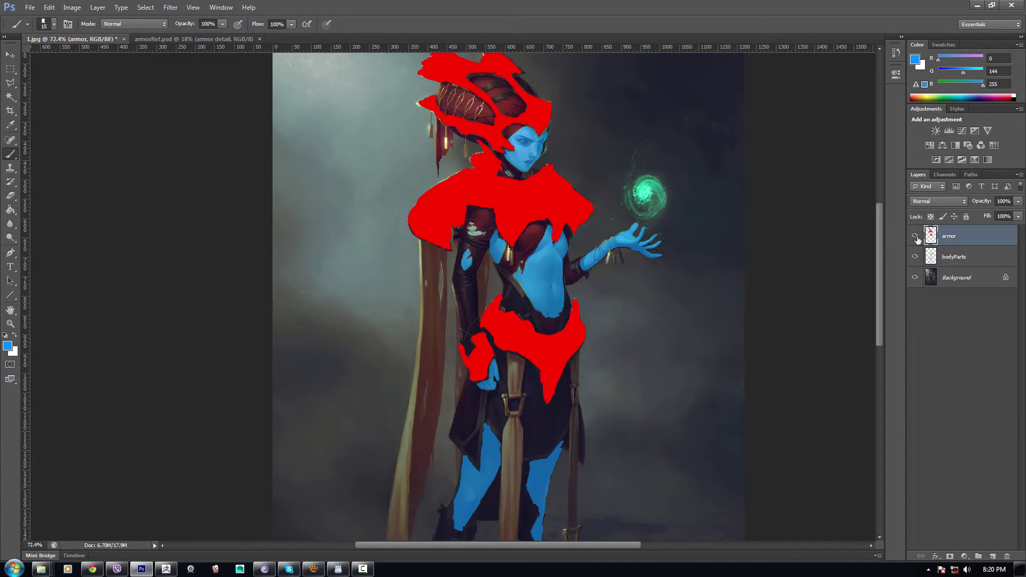
pyautogui.click(915, 236)
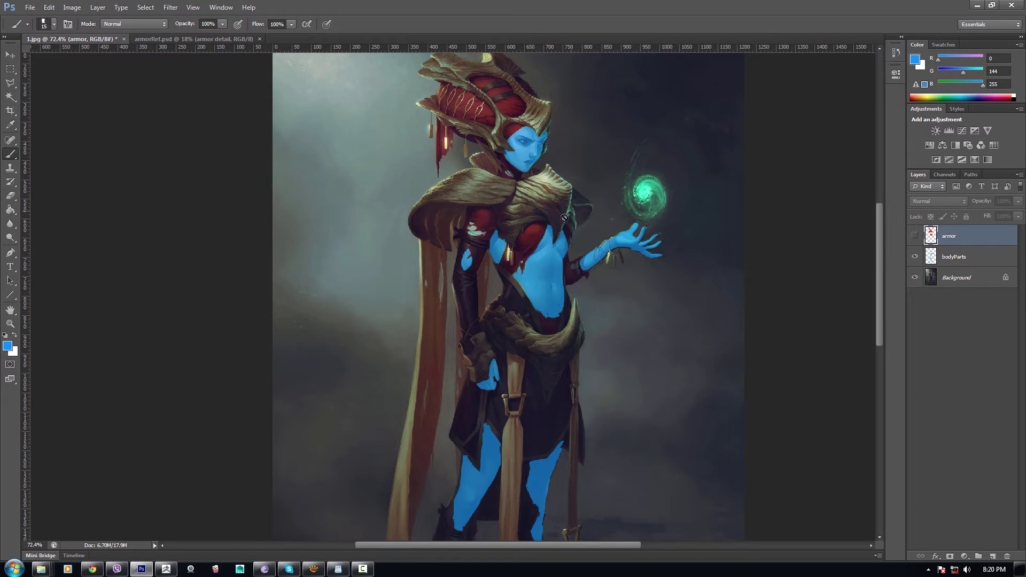
pyautogui.click(915, 237)
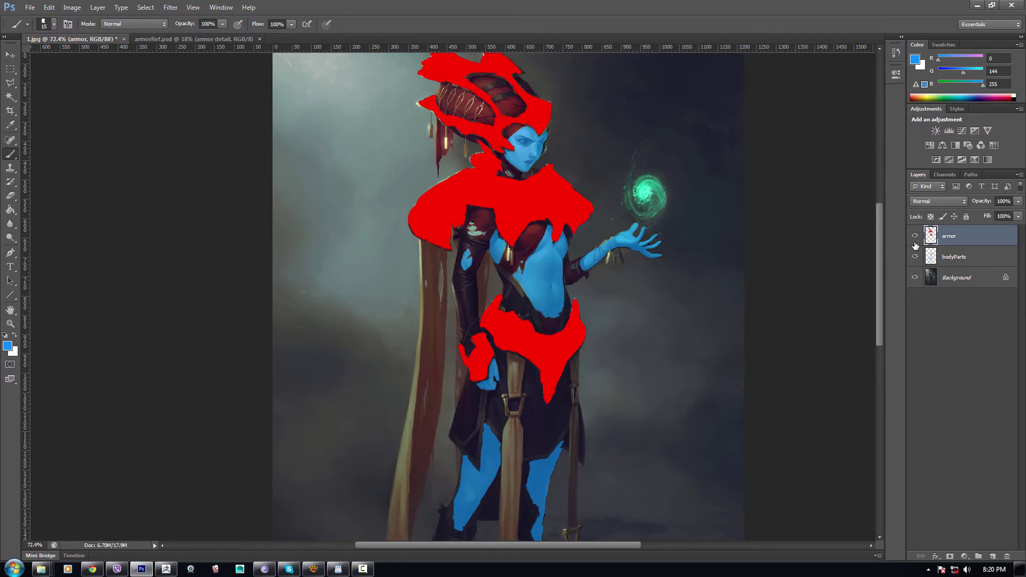
pyautogui.scroll(1, 567, 230)
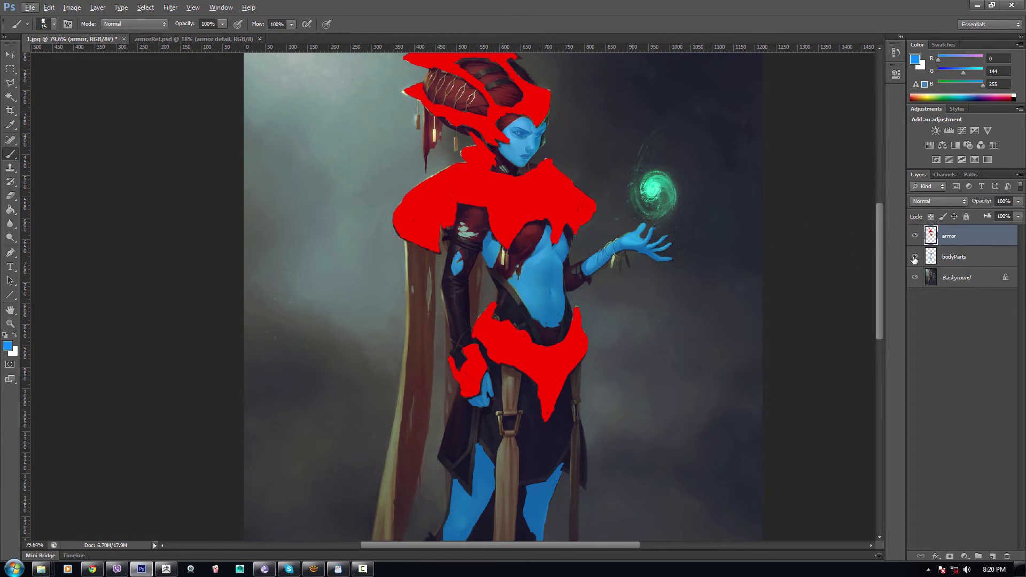
pyautogui.click(915, 257)
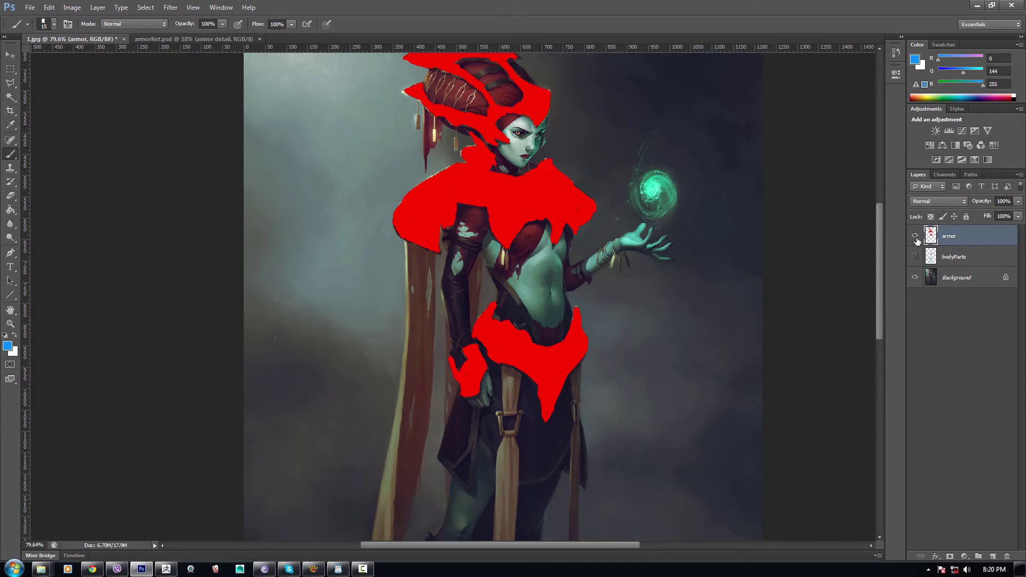
pyautogui.click(915, 235)
# Step: Examine the original painting of the character from the head to the skirt for areas still without a flat color
pyautogui.scroll(3, 494, 209)
pyautogui.scroll(1, 495, 208)
pyautogui.moveTo(504, 246); pyautogui.dragTo(508, 270)
pyautogui.scroll(-3, 510, 267)
pyautogui.moveTo(559, 406); pyautogui.dragTo(575, 310)
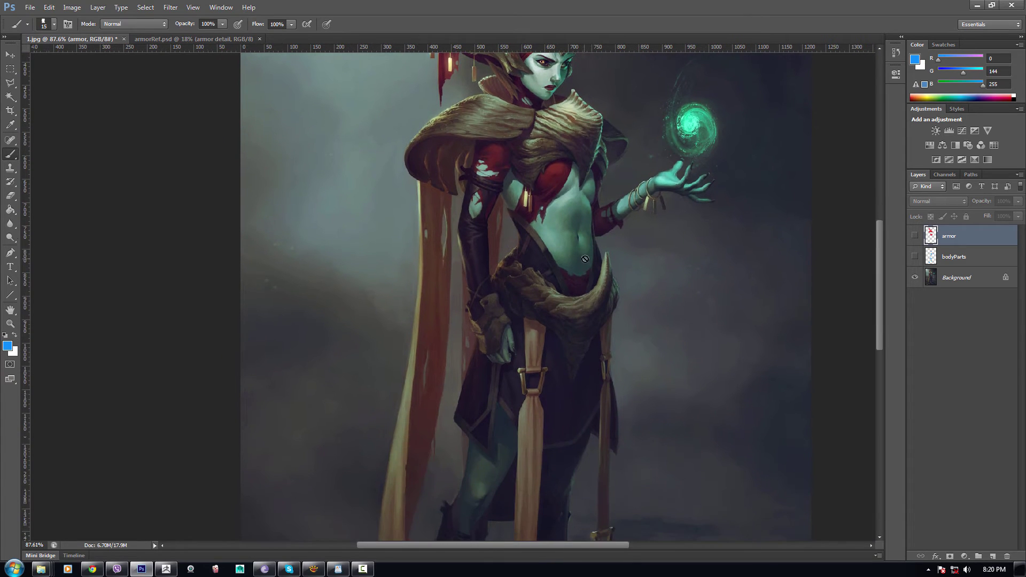
pyautogui.moveTo(572, 367); pyautogui.dragTo(605, 401)
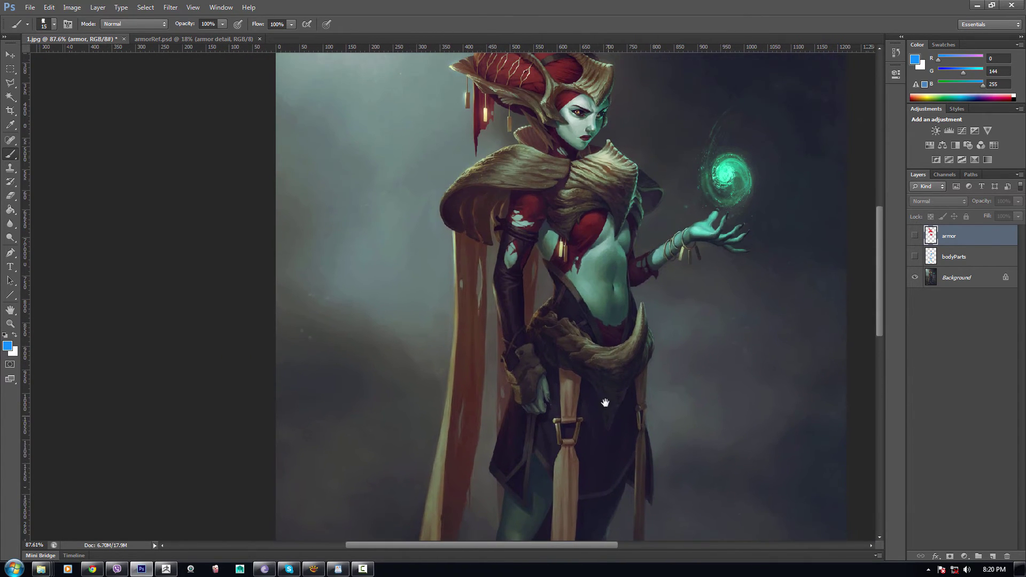
pyautogui.moveTo(586, 306); pyautogui.dragTo(575, 230)
pyautogui.scroll(4, 594, 156)
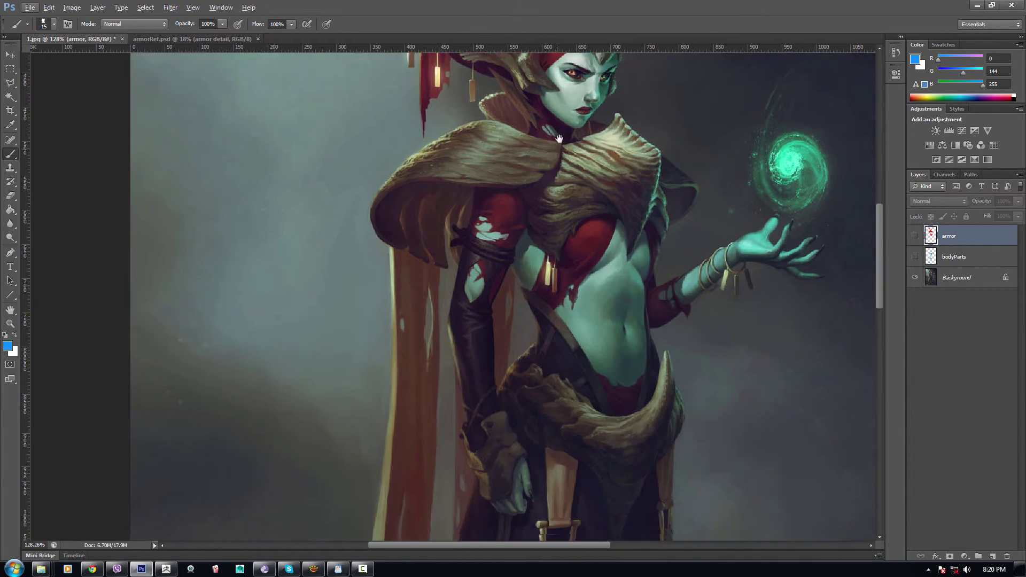
# Step: Add a new layer above armor and set the background color to bright green 60ff00
pyautogui.moveTo(567, 363); pyautogui.dragTo(568, 256)
pyautogui.scroll(-4, 568, 274)
pyautogui.press('alt')
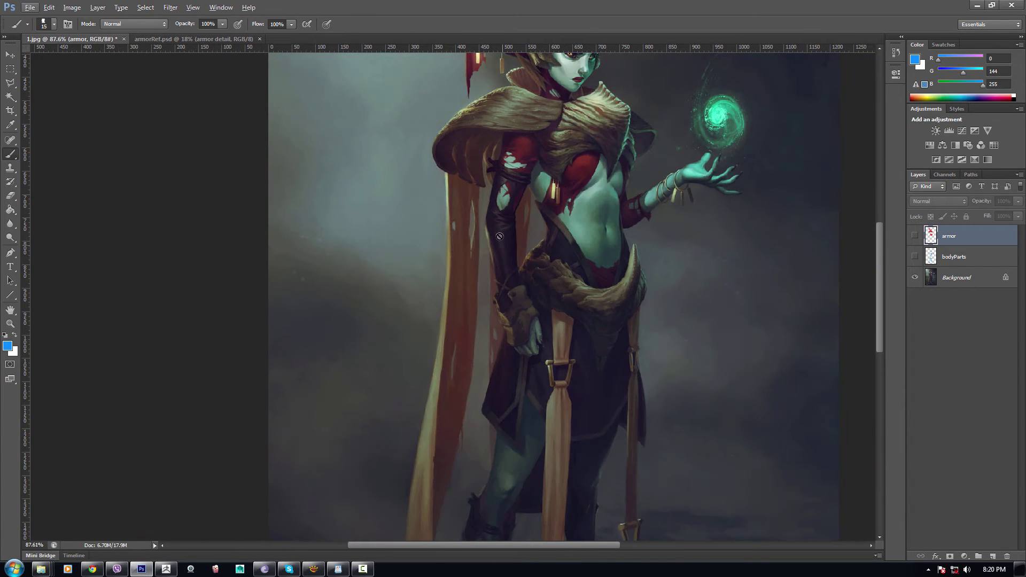
pyautogui.moveTo(591, 403); pyautogui.dragTo(577, 555)
pyautogui.scroll(4, 526, 137)
pyautogui.scroll(4, 526, 138)
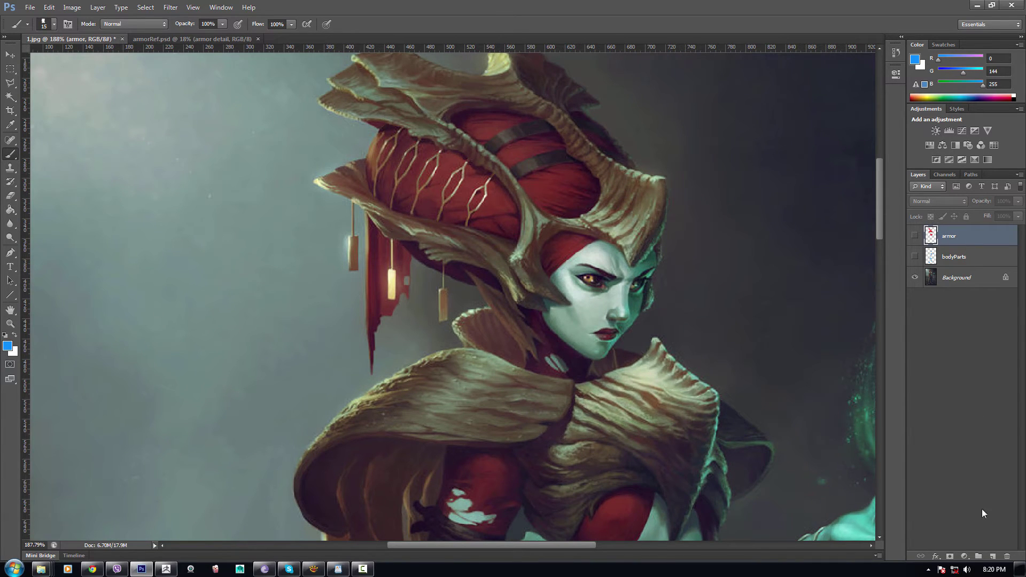
pyautogui.click(992, 556)
pyautogui.click(14, 351)
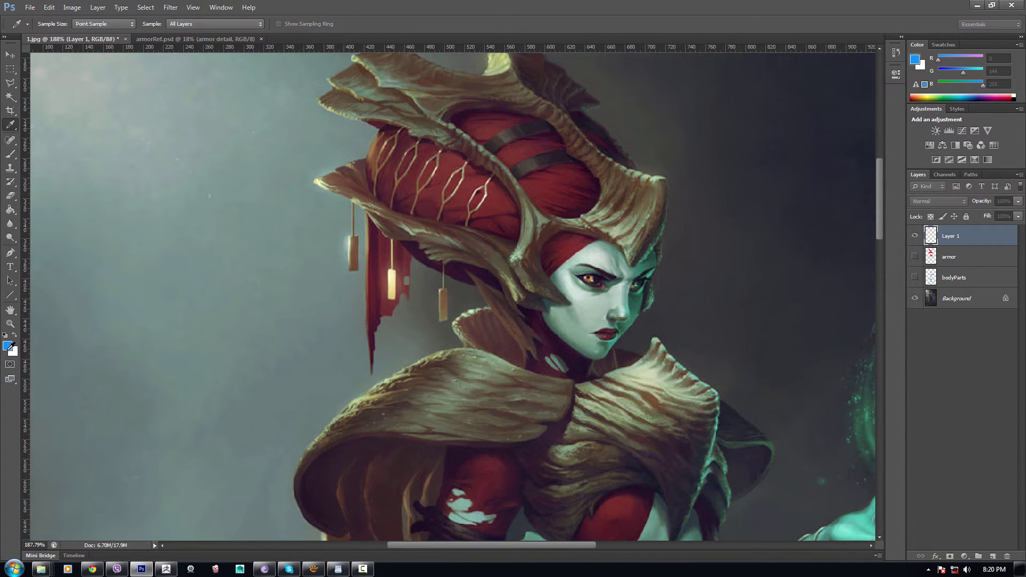
pyautogui.click(6, 348)
pyautogui.moveTo(785, 235); pyautogui.dragTo(784, 262)
pyautogui.click(891, 156)
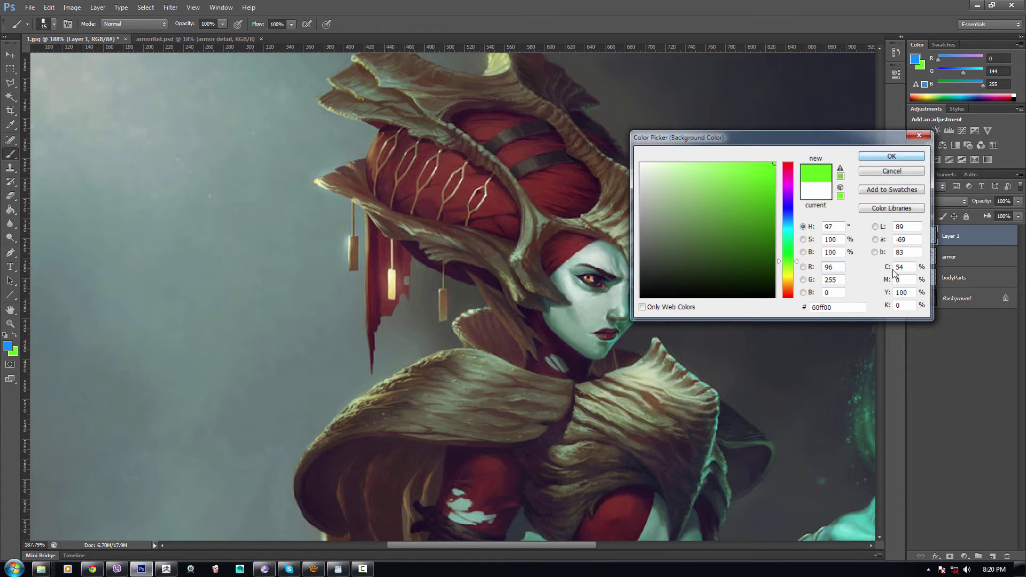
# Step: Rename the new layer as redCloth
pyautogui.doubleClick(952, 236)
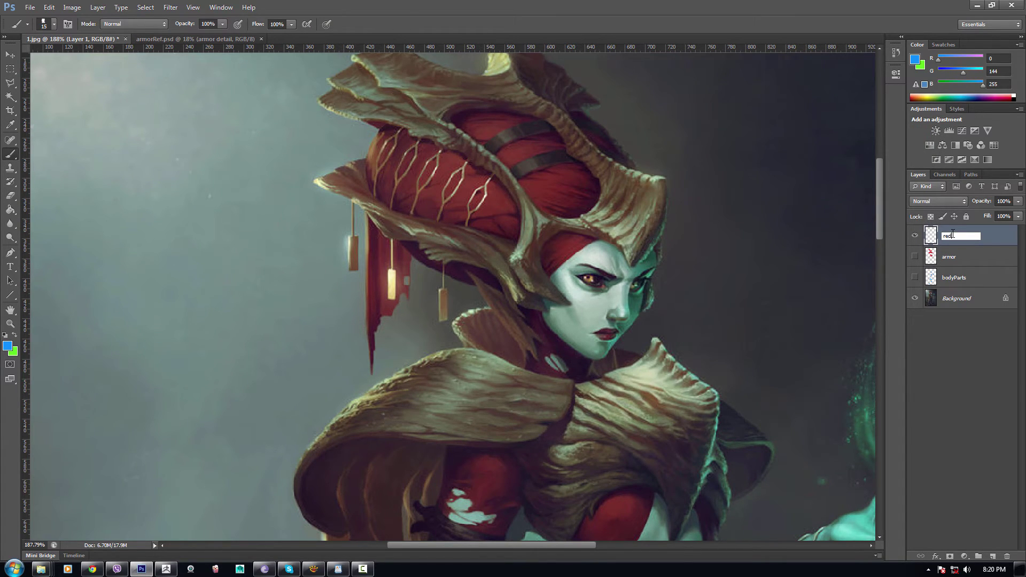
pyautogui.write('redCloth')
pyautogui.press('Return')
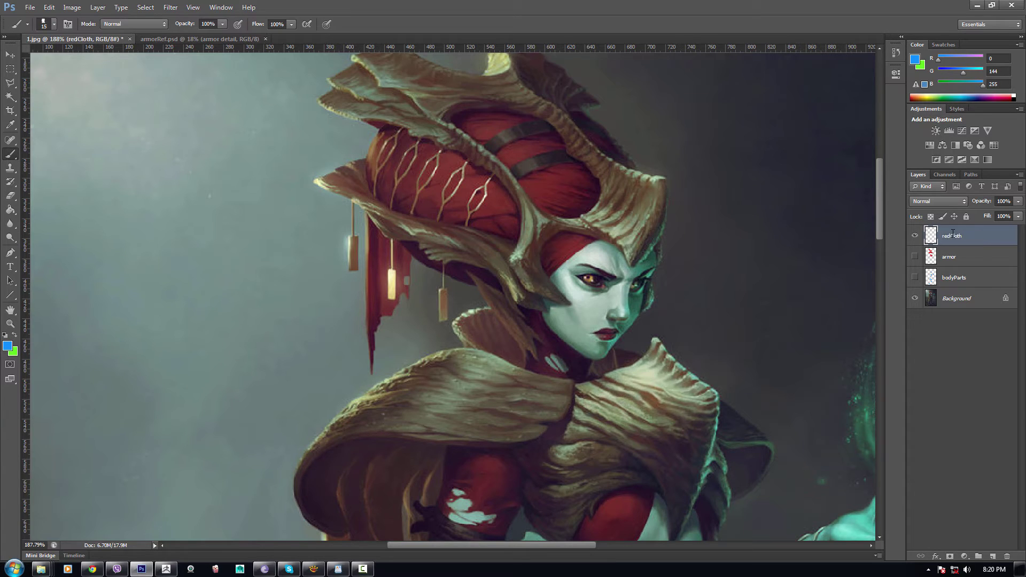
# Step: Make green the active painting color and paint over the red cloth at the forehead below the headdress
pyautogui.scroll(4, 455, 308)
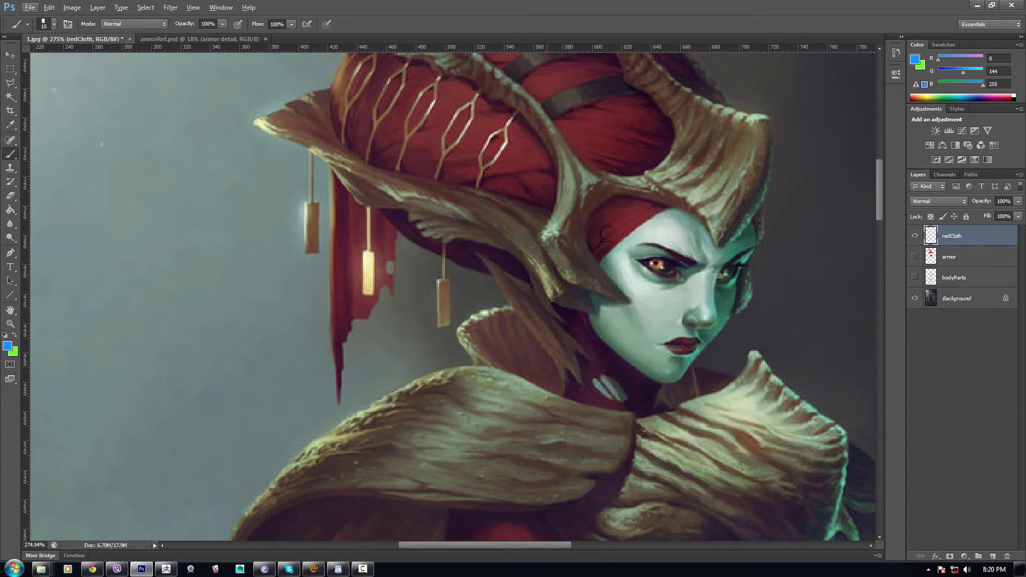
pyautogui.moveTo(645, 212); pyautogui.dragTo(649, 208)
pyautogui.hotkey('ctrl', 'z')
pyautogui.press('x')
pyautogui.moveTo(632, 211)
pyautogui.mouseDown()
pyautogui.moveTo(619, 230)
pyautogui.moveTo(634, 207)
pyautogui.moveTo(617, 219)
pyautogui.moveTo(613, 203)
pyautogui.moveTo(653, 205)
pyautogui.moveTo(625, 228)
pyautogui.moveTo(660, 210)
pyautogui.moveTo(602, 251)
pyautogui.moveTo(614, 236)
pyautogui.moveTo(608, 220)
pyautogui.moveTo(594, 244)
pyautogui.moveTo(602, 215)
pyautogui.moveTo(596, 228)
pyautogui.moveTo(619, 205)
pyautogui.moveTo(595, 232)
pyautogui.moveTo(615, 235)
pyautogui.moveTo(648, 214)
pyautogui.moveTo(678, 339)
pyautogui.mouseUp()
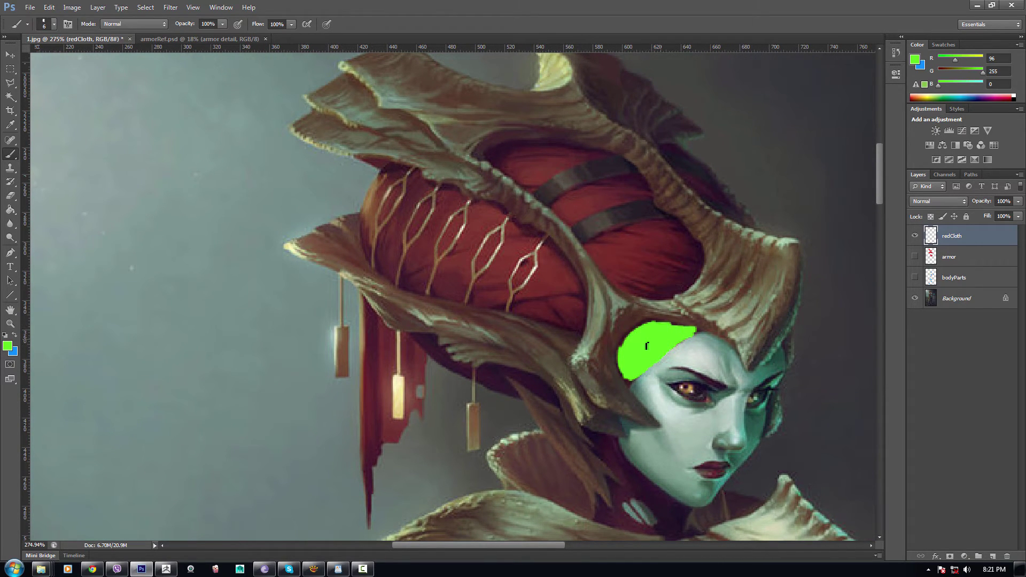
# Step: Paint the red cloth sections around and between the two dark straps of the headdress green
pyautogui.moveTo(661, 272)
pyautogui.mouseDown()
pyautogui.moveTo(690, 260)
pyautogui.moveTo(652, 260)
pyautogui.moveTo(660, 243)
pyautogui.moveTo(640, 241)
pyautogui.moveTo(651, 231)
pyautogui.moveTo(639, 228)
pyautogui.moveTo(614, 257)
pyautogui.moveTo(633, 262)
pyautogui.moveTo(633, 276)
pyautogui.moveTo(671, 272)
pyautogui.moveTo(640, 283)
pyautogui.moveTo(619, 271)
pyautogui.moveTo(604, 256)
pyautogui.moveTo(623, 246)
pyautogui.moveTo(595, 244)
pyautogui.moveTo(614, 240)
pyautogui.moveTo(598, 254)
pyautogui.mouseUp()
pyautogui.press(']')
pyautogui.press(']')
pyautogui.press(']')
pyautogui.press(']')
pyautogui.press(']')
pyautogui.press('[')
pyautogui.press('[')
pyautogui.moveTo(673, 251)
pyautogui.mouseDown()
pyautogui.moveTo(668, 226)
pyautogui.moveTo(677, 231)
pyautogui.moveTo(689, 256)
pyautogui.moveTo(682, 285)
pyautogui.moveTo(693, 267)
pyautogui.moveTo(664, 290)
pyautogui.mouseUp()
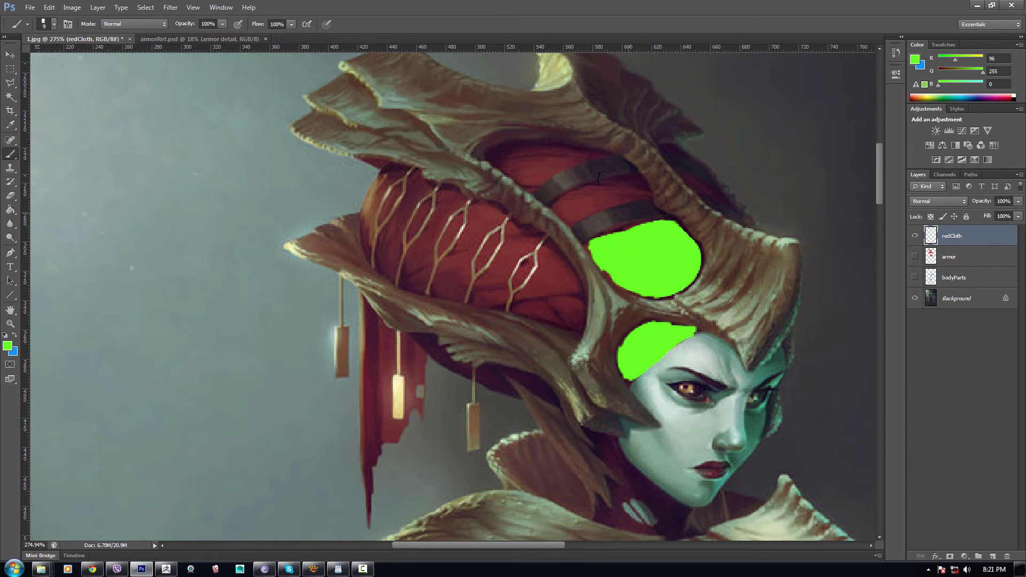
pyautogui.moveTo(627, 184)
pyautogui.mouseDown()
pyautogui.moveTo(639, 197)
pyautogui.moveTo(612, 198)
pyautogui.moveTo(636, 187)
pyautogui.moveTo(597, 190)
pyautogui.moveTo(578, 204)
pyautogui.moveTo(610, 211)
pyautogui.moveTo(567, 219)
pyautogui.moveTo(558, 209)
pyautogui.moveTo(578, 199)
pyautogui.moveTo(571, 206)
pyautogui.mouseUp()
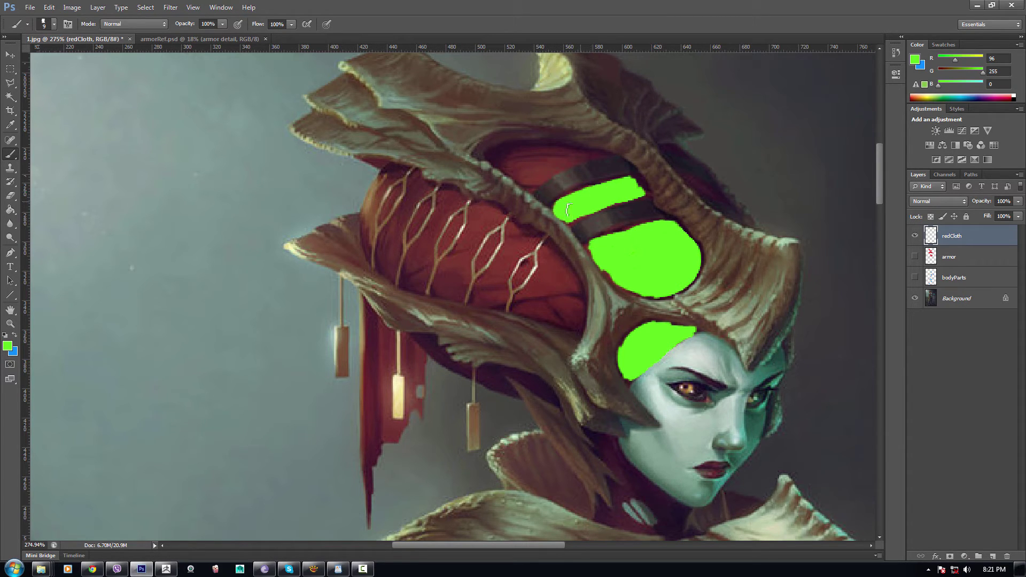
pyautogui.moveTo(629, 191)
pyautogui.mouseDown()
pyautogui.moveTo(641, 176)
pyautogui.moveTo(615, 185)
pyautogui.moveTo(567, 159)
pyautogui.moveTo(529, 176)
pyautogui.moveTo(556, 156)
pyautogui.moveTo(510, 158)
pyautogui.moveTo(525, 183)
pyautogui.moveTo(505, 172)
pyautogui.moveTo(539, 153)
pyautogui.mouseUp()
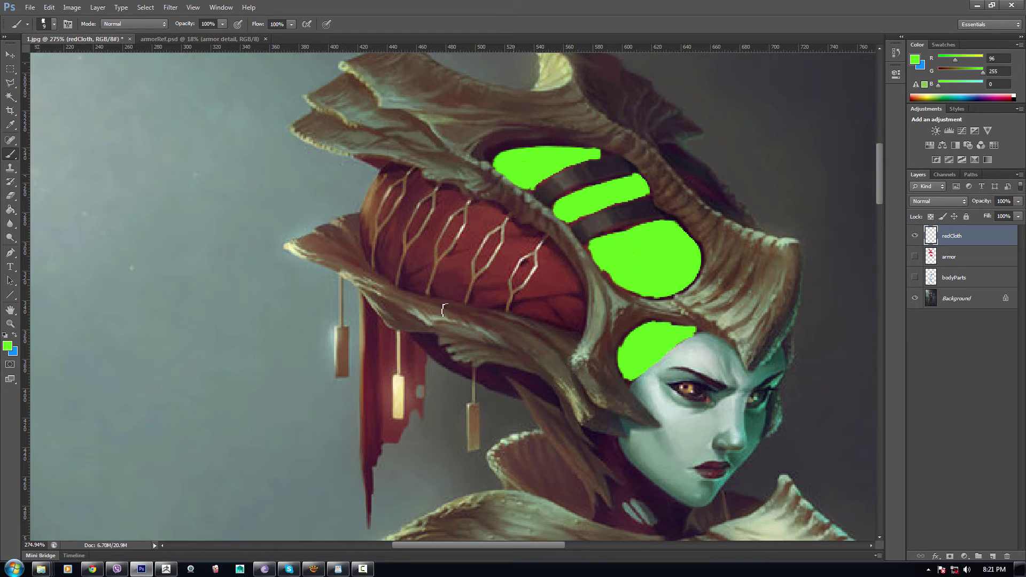
# Step: Cover the large laced red cloth area on the side of the headdress with green
pyautogui.press(']')
pyautogui.press(']')
pyautogui.press(']')
pyautogui.press(']')
pyautogui.moveTo(443, 208)
pyautogui.mouseDown()
pyautogui.moveTo(513, 251)
pyautogui.moveTo(438, 224)
pyautogui.moveTo(508, 272)
pyautogui.moveTo(416, 254)
pyautogui.moveTo(385, 220)
pyautogui.moveTo(408, 175)
pyautogui.moveTo(385, 183)
pyautogui.moveTo(414, 231)
pyautogui.moveTo(451, 200)
pyautogui.moveTo(442, 195)
pyautogui.mouseUp()
pyautogui.moveTo(503, 229)
pyautogui.mouseDown()
pyautogui.moveTo(483, 211)
pyautogui.moveTo(551, 260)
pyautogui.moveTo(543, 248)
pyautogui.moveTo(574, 316)
pyautogui.moveTo(394, 270)
pyautogui.moveTo(380, 232)
pyautogui.moveTo(377, 240)
pyautogui.moveTo(370, 231)
pyautogui.moveTo(383, 176)
pyautogui.moveTo(381, 244)
pyautogui.moveTo(368, 211)
pyautogui.moveTo(371, 247)
pyautogui.mouseUp()
pyautogui.press('[')
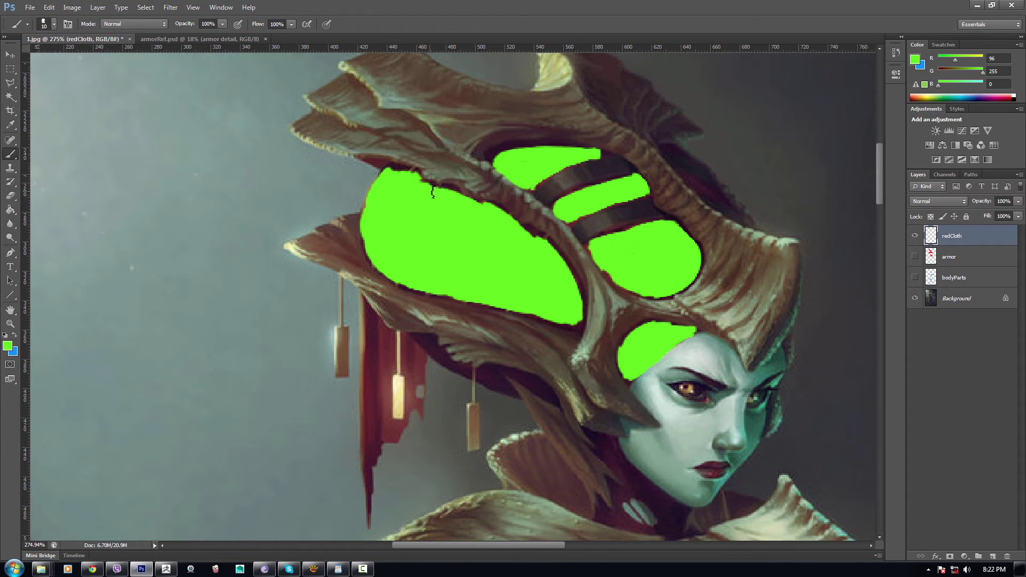
pyautogui.moveTo(452, 197); pyautogui.dragTo(539, 242)
# Step: Paint the torn red cloth hanging from the headdress green and block in the strip beneath its lower rim
pyautogui.scroll(-3, 584, 257)
pyautogui.moveTo(593, 282); pyautogui.dragTo(567, 164)
pyautogui.scroll(1, 598, 266)
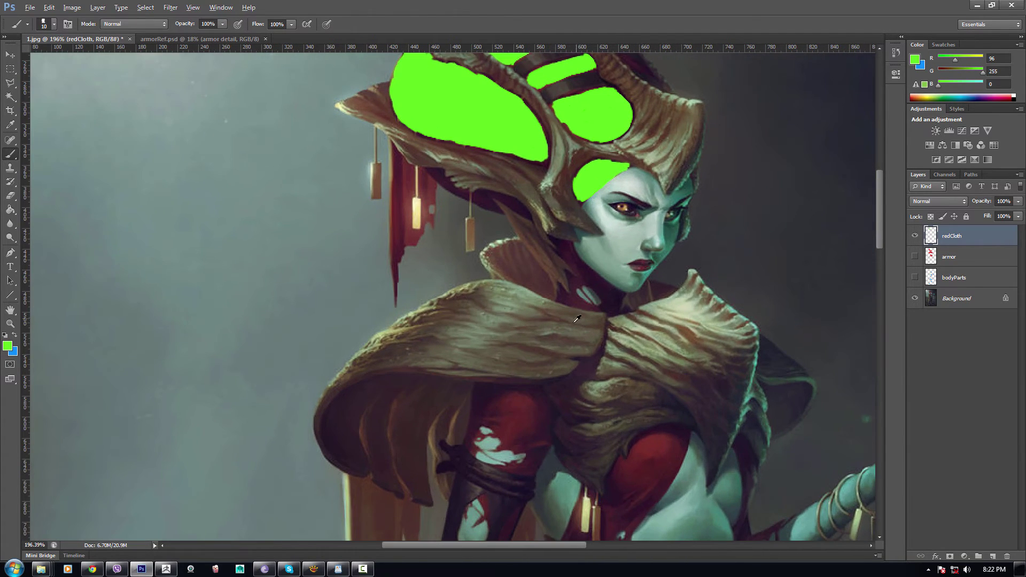
pyautogui.moveTo(423, 224); pyautogui.dragTo(488, 281)
pyautogui.scroll(4, 489, 282)
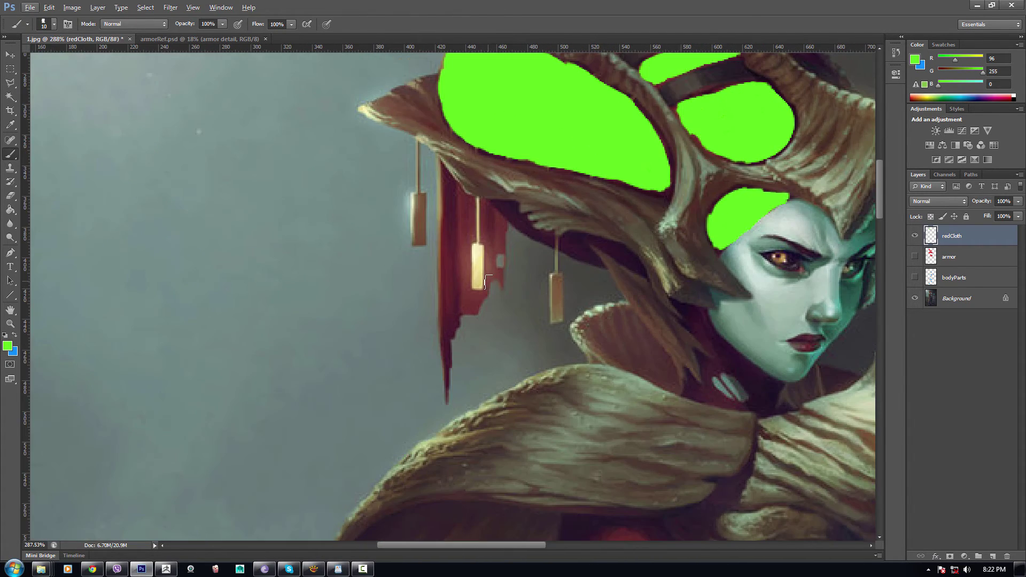
pyautogui.moveTo(505, 209)
pyautogui.mouseDown()
pyautogui.moveTo(587, 257)
pyautogui.moveTo(561, 242)
pyautogui.moveTo(584, 237)
pyautogui.moveTo(631, 251)
pyautogui.mouseUp()
pyautogui.moveTo(462, 195)
pyautogui.mouseDown()
pyautogui.moveTo(461, 247)
pyautogui.moveTo(475, 271)
pyautogui.moveTo(474, 212)
pyautogui.moveTo(487, 249)
pyautogui.moveTo(489, 238)
pyautogui.moveTo(463, 266)
pyautogui.moveTo(457, 253)
pyautogui.moveTo(464, 291)
pyautogui.moveTo(485, 278)
pyautogui.moveTo(472, 302)
pyautogui.moveTo(454, 296)
pyautogui.moveTo(455, 284)
pyautogui.moveTo(472, 297)
pyautogui.moveTo(452, 321)
pyautogui.mouseUp()
pyautogui.press(']')
pyautogui.press('[')
pyautogui.press('[')
pyautogui.moveTo(450, 235)
pyautogui.mouseDown()
pyautogui.moveTo(445, 166)
pyautogui.moveTo(446, 310)
pyautogui.moveTo(447, 298)
pyautogui.moveTo(455, 312)
pyautogui.moveTo(445, 382)
pyautogui.mouseUp()
pyautogui.press('[')
pyautogui.moveTo(464, 309); pyautogui.dragTo(482, 307)
pyautogui.moveTo(498, 260)
pyautogui.mouseDown()
pyautogui.moveTo(501, 288)
pyautogui.moveTo(451, 316)
pyautogui.mouseUp()
# Step: Refine the green cloth strip under the headdress rim around the hanging tassel with a smaller brush
pyautogui.scroll(-4, 516, 284)
pyautogui.scroll(3, 446, 281)
pyautogui.scroll(3, 447, 281)
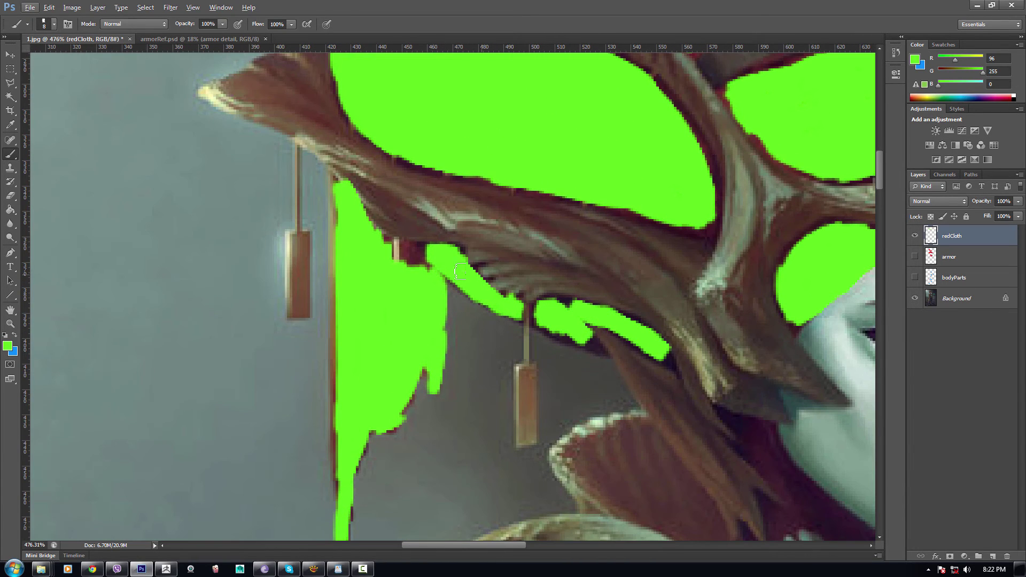
pyautogui.moveTo(448, 250); pyautogui.dragTo(464, 256)
pyautogui.moveTo(546, 326)
pyautogui.mouseDown()
pyautogui.moveTo(591, 350)
pyautogui.moveTo(590, 322)
pyautogui.moveTo(557, 301)
pyautogui.mouseUp()
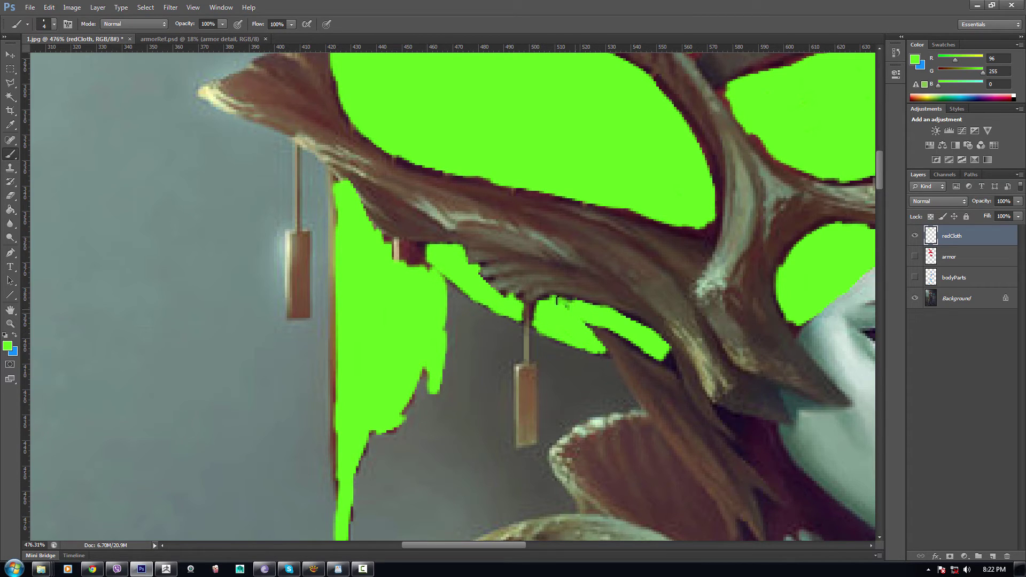
pyautogui.moveTo(610, 324)
pyautogui.mouseDown()
pyautogui.moveTo(664, 356)
pyautogui.moveTo(471, 83)
pyautogui.mouseUp()
# Step: Paint the red upper-arm sleeve and the small red patch below the arm wrap green on the lowered arm
pyautogui.scroll(-8, 624, 316)
pyautogui.scroll(4, 619, 343)
pyautogui.moveTo(618, 345); pyautogui.dragTo(726, 274)
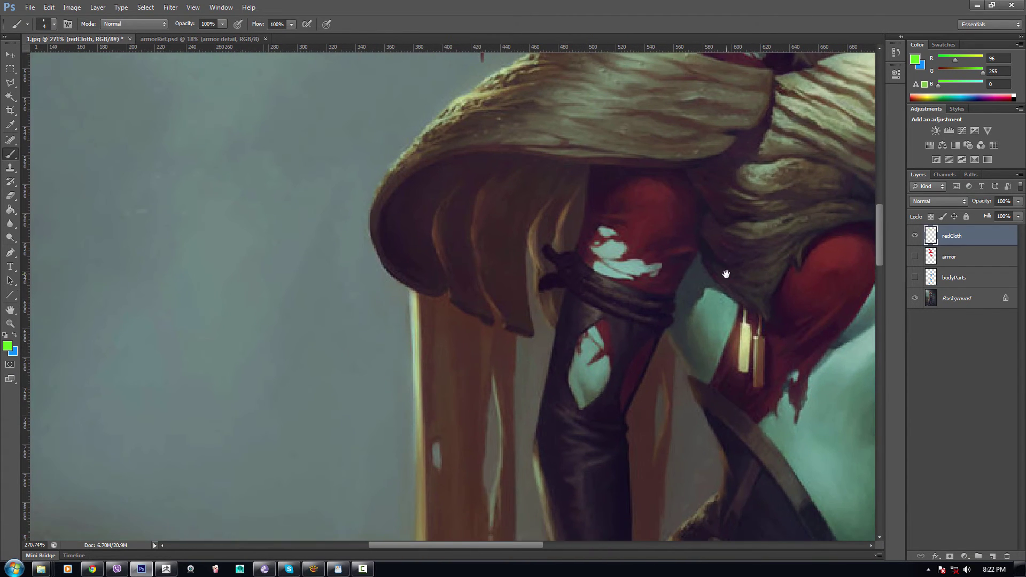
pyautogui.press(']')
pyautogui.press(']')
pyautogui.press(']')
pyautogui.moveTo(684, 196)
pyautogui.mouseDown()
pyautogui.moveTo(648, 218)
pyautogui.moveTo(667, 185)
pyautogui.moveTo(623, 179)
pyautogui.moveTo(637, 193)
pyautogui.moveTo(632, 210)
pyautogui.moveTo(608, 229)
pyautogui.mouseUp()
pyautogui.press('[')
pyautogui.moveTo(623, 181)
pyautogui.mouseDown()
pyautogui.moveTo(606, 206)
pyautogui.moveTo(629, 185)
pyautogui.moveTo(599, 171)
pyautogui.moveTo(585, 236)
pyautogui.moveTo(609, 234)
pyautogui.moveTo(602, 262)
pyautogui.moveTo(628, 239)
pyautogui.moveTo(656, 269)
pyautogui.moveTo(695, 212)
pyautogui.moveTo(661, 277)
pyautogui.moveTo(627, 274)
pyautogui.moveTo(598, 255)
pyautogui.moveTo(622, 270)
pyautogui.moveTo(589, 251)
pyautogui.mouseUp()
pyautogui.press(']')
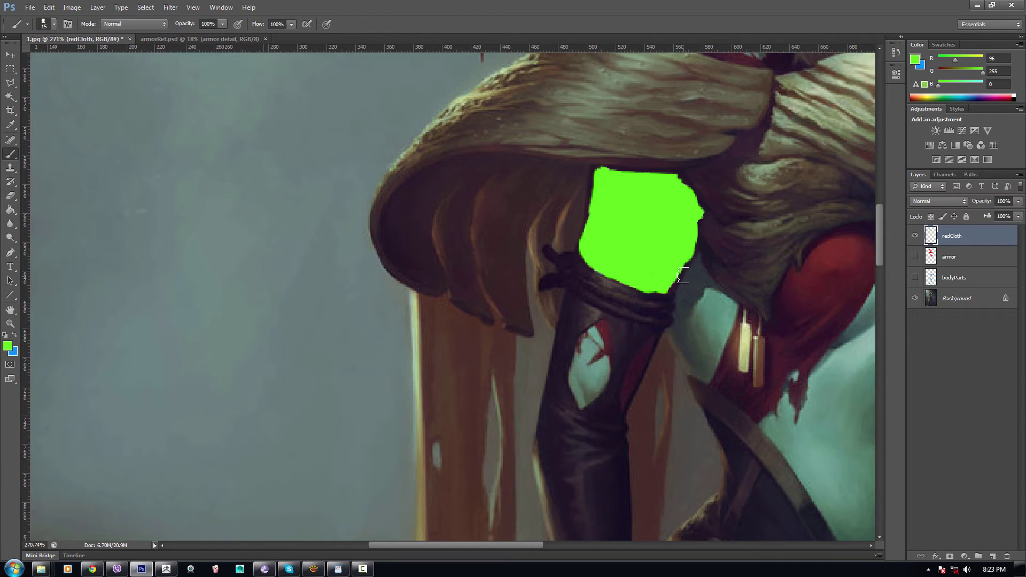
pyautogui.moveTo(678, 275); pyautogui.dragTo(586, 224)
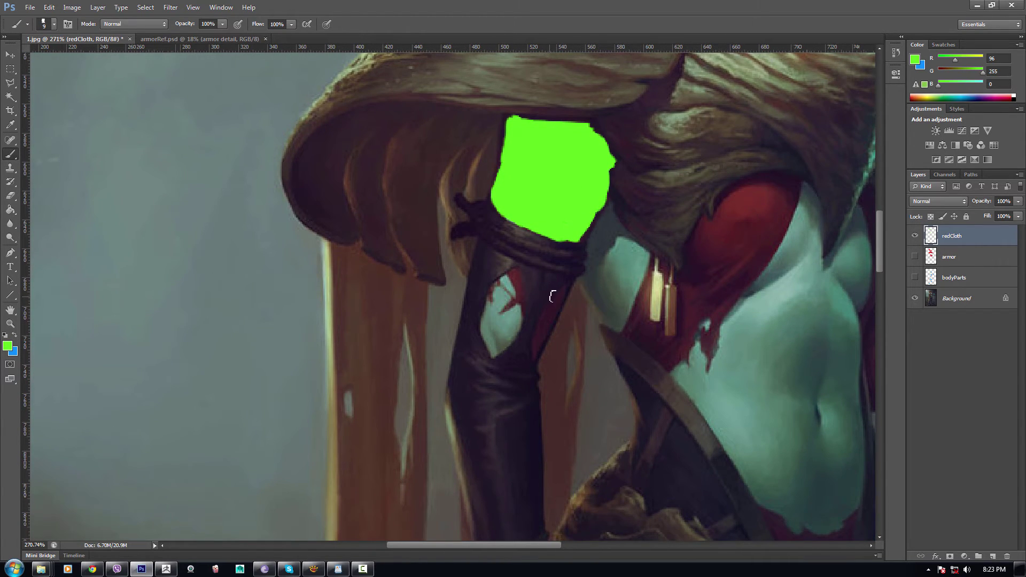
pyautogui.moveTo(556, 297)
pyautogui.mouseDown()
pyautogui.moveTo(540, 345)
pyautogui.moveTo(539, 334)
pyautogui.mouseUp()
# Step: Paint the main part of the red chest cloth green down toward the tassels
pyautogui.moveTo(626, 288); pyautogui.dragTo(544, 271)
pyautogui.press(']')
pyautogui.moveTo(702, 187)
pyautogui.mouseDown()
pyautogui.moveTo(631, 271)
pyautogui.moveTo(647, 212)
pyautogui.moveTo(682, 182)
pyautogui.moveTo(671, 182)
pyautogui.moveTo(701, 169)
pyautogui.moveTo(650, 186)
pyautogui.moveTo(630, 225)
pyautogui.moveTo(627, 200)
pyautogui.moveTo(608, 243)
pyautogui.moveTo(638, 227)
pyautogui.moveTo(613, 246)
pyautogui.moveTo(603, 306)
pyautogui.moveTo(661, 230)
pyautogui.mouseUp()
pyautogui.press(']')
pyautogui.press(']')
pyautogui.press(']')
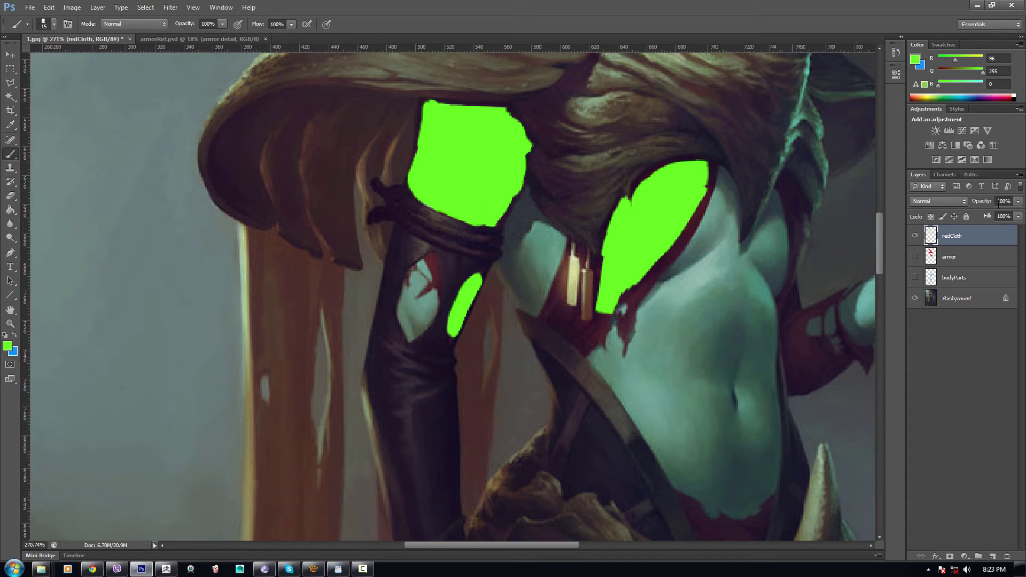
# Step: Lower the redCloth layer's opacity to 80%
pyautogui.click(1004, 201)
pyautogui.write('80')
pyautogui.press('Return')
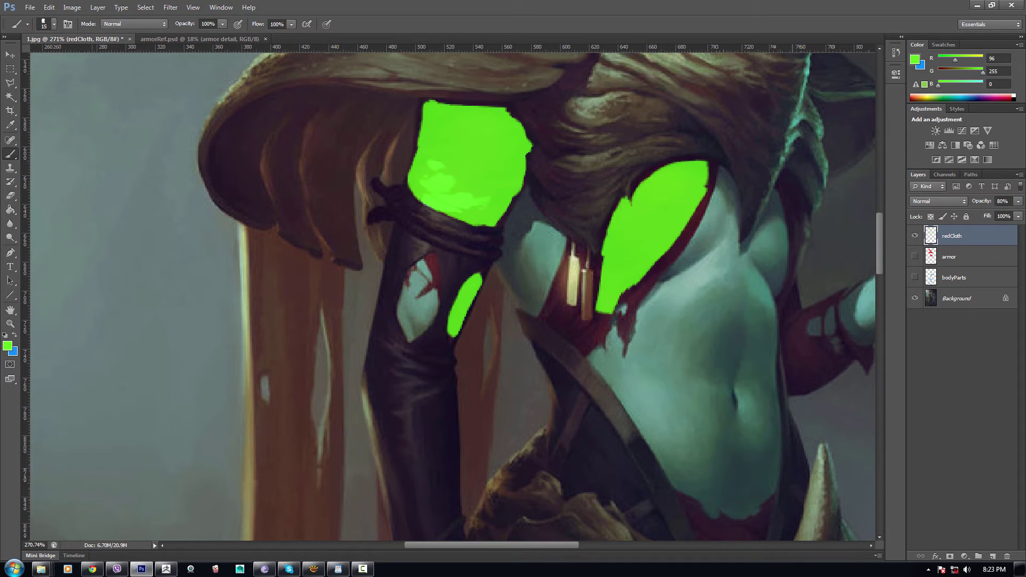
# Step: Extend the green over the chest cloth's outer edge, its torn lower end and the area around the tassels
pyautogui.moveTo(708, 185)
pyautogui.mouseDown()
pyautogui.moveTo(628, 300)
pyautogui.moveTo(628, 286)
pyautogui.moveTo(625, 344)
pyautogui.mouseUp()
pyautogui.press(']')
pyautogui.press(']')
pyautogui.press(']')
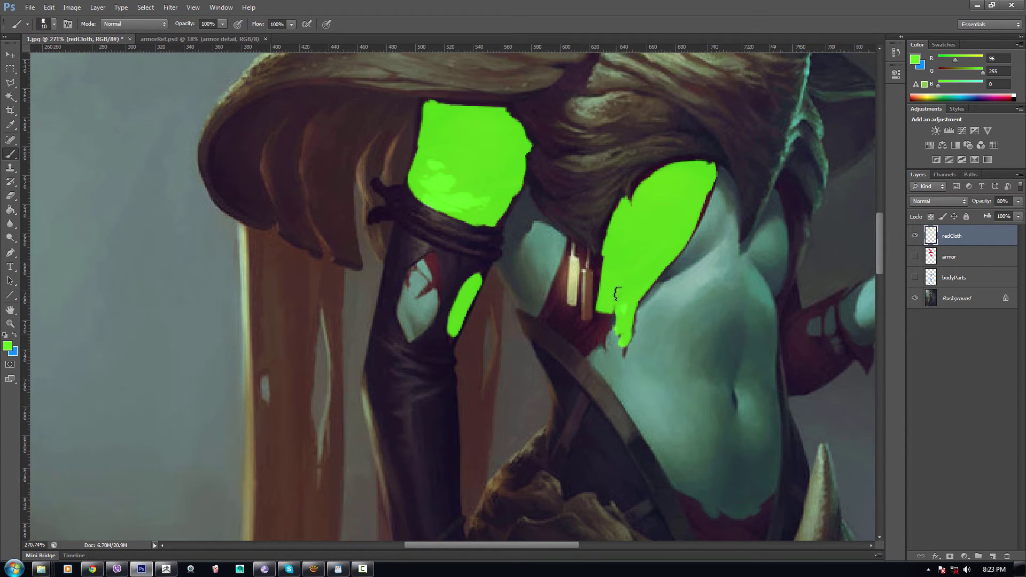
pyautogui.moveTo(617, 295)
pyautogui.mouseDown()
pyautogui.moveTo(589, 338)
pyautogui.moveTo(605, 286)
pyautogui.moveTo(579, 332)
pyautogui.mouseUp()
pyautogui.moveTo(602, 279); pyautogui.dragTo(594, 281)
pyautogui.moveTo(568, 326)
pyautogui.mouseDown()
pyautogui.moveTo(580, 250)
pyautogui.moveTo(550, 296)
pyautogui.moveTo(569, 277)
pyautogui.moveTo(550, 321)
pyautogui.moveTo(583, 347)
pyautogui.moveTo(616, 319)
pyautogui.mouseUp()
pyautogui.press('[')
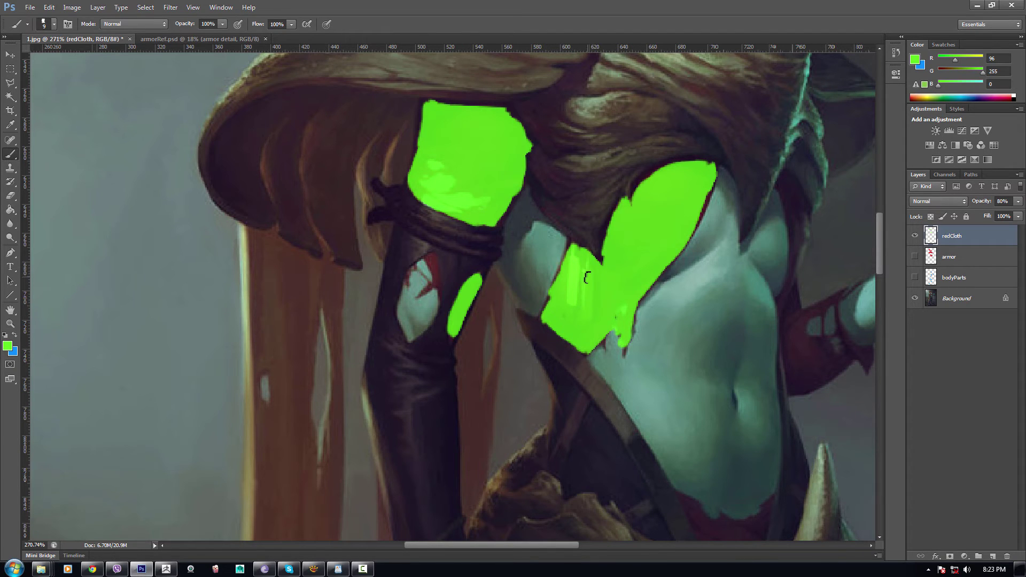
# Step: Paint the narrow cloth strip beside the far breast and the torn elbow sleeve of the raised arm green
pyautogui.moveTo(668, 253); pyautogui.dragTo(456, 311)
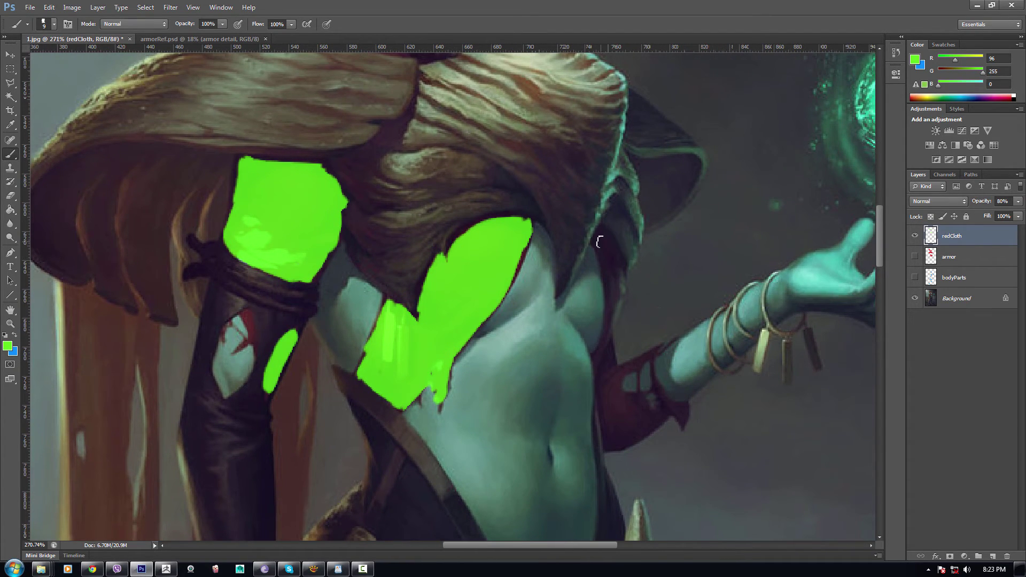
pyautogui.moveTo(601, 238)
pyautogui.mouseDown()
pyautogui.moveTo(618, 264)
pyautogui.moveTo(614, 281)
pyautogui.moveTo(605, 253)
pyautogui.moveTo(614, 304)
pyautogui.mouseUp()
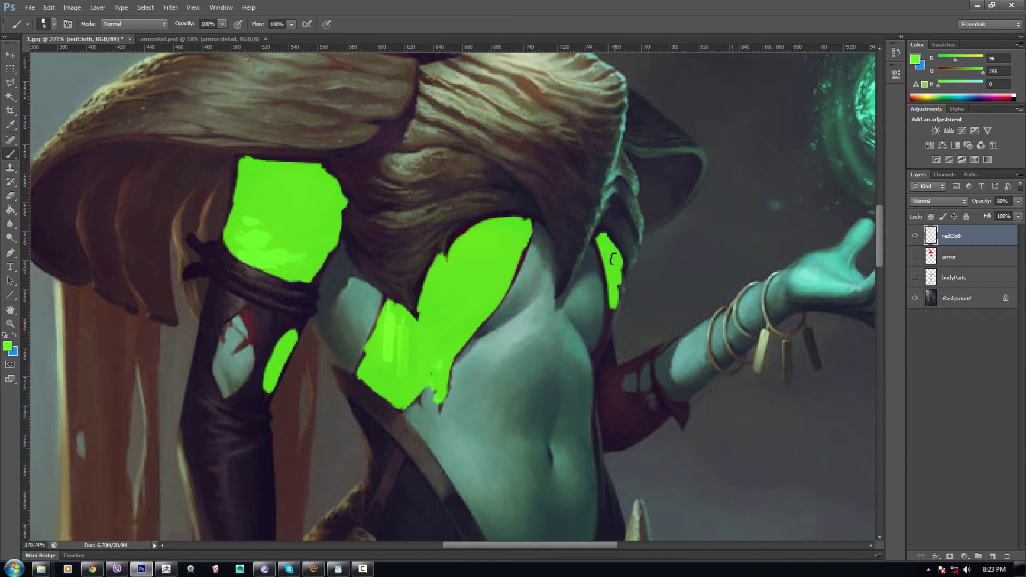
pyautogui.moveTo(613, 259)
pyautogui.mouseDown()
pyautogui.moveTo(618, 315)
pyautogui.moveTo(614, 288)
pyautogui.moveTo(603, 354)
pyautogui.mouseUp()
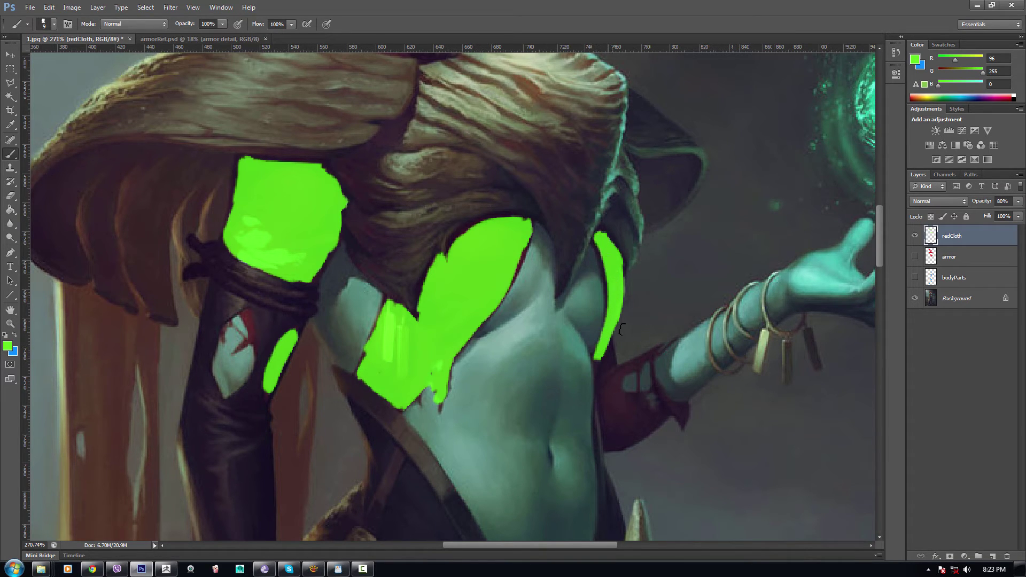
pyautogui.moveTo(650, 364)
pyautogui.mouseDown()
pyautogui.moveTo(616, 377)
pyautogui.moveTo(609, 408)
pyautogui.moveTo(606, 393)
pyautogui.moveTo(619, 410)
pyautogui.moveTo(654, 384)
pyautogui.moveTo(668, 410)
pyautogui.moveTo(639, 435)
pyautogui.moveTo(617, 438)
pyautogui.moveTo(622, 429)
pyautogui.moveTo(603, 422)
pyautogui.moveTo(609, 444)
pyautogui.mouseUp()
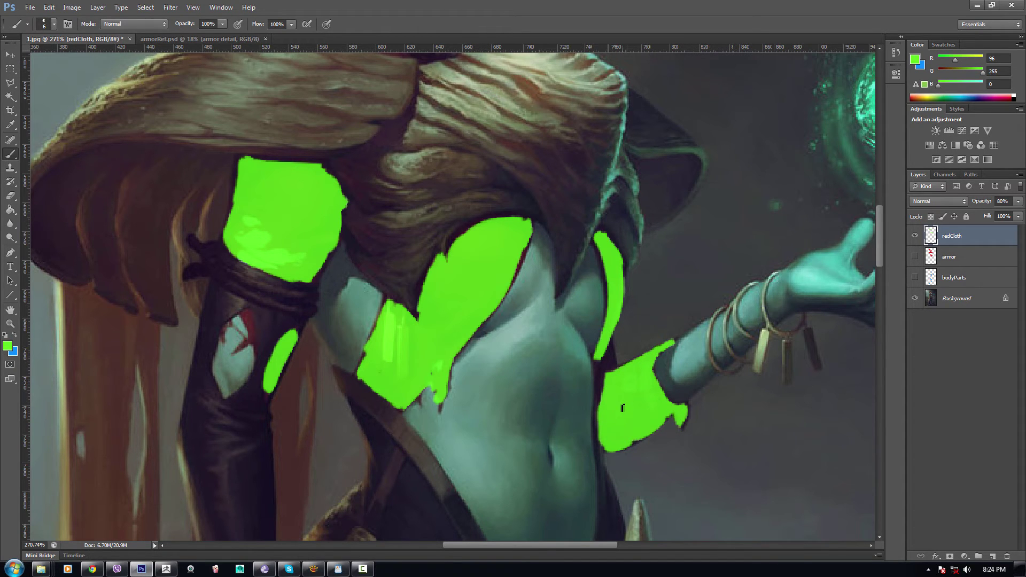
# Step: Paint the red cloth at the lower abdomen green, just above the horned belt
pyautogui.scroll(-6, 623, 408)
pyautogui.moveTo(595, 424); pyautogui.dragTo(562, 293)
pyautogui.scroll(2, 542, 386)
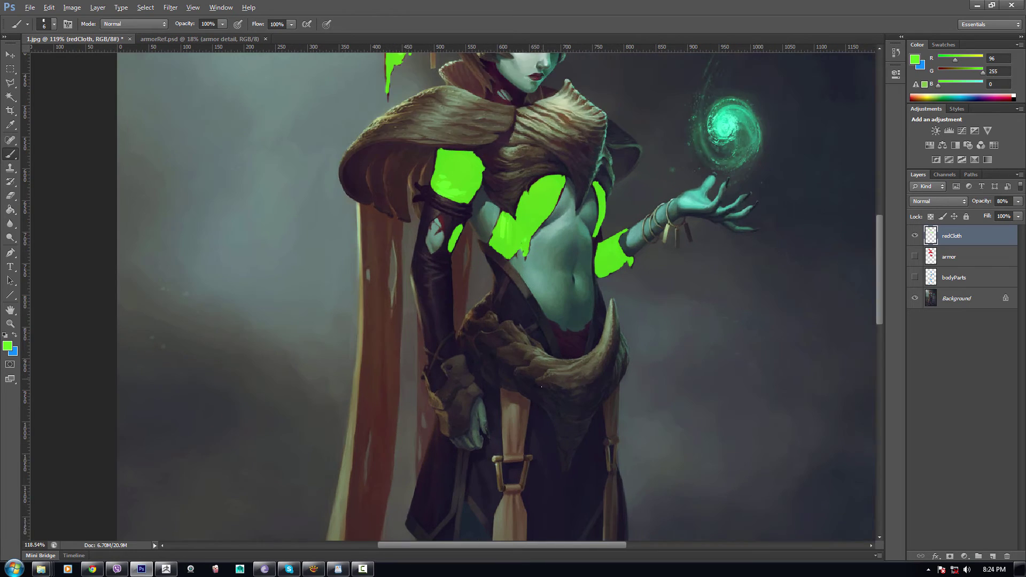
pyautogui.moveTo(524, 356)
pyautogui.mouseDown()
pyautogui.moveTo(510, 185)
pyautogui.moveTo(512, 355)
pyautogui.mouseUp()
pyautogui.scroll(5, 560, 328)
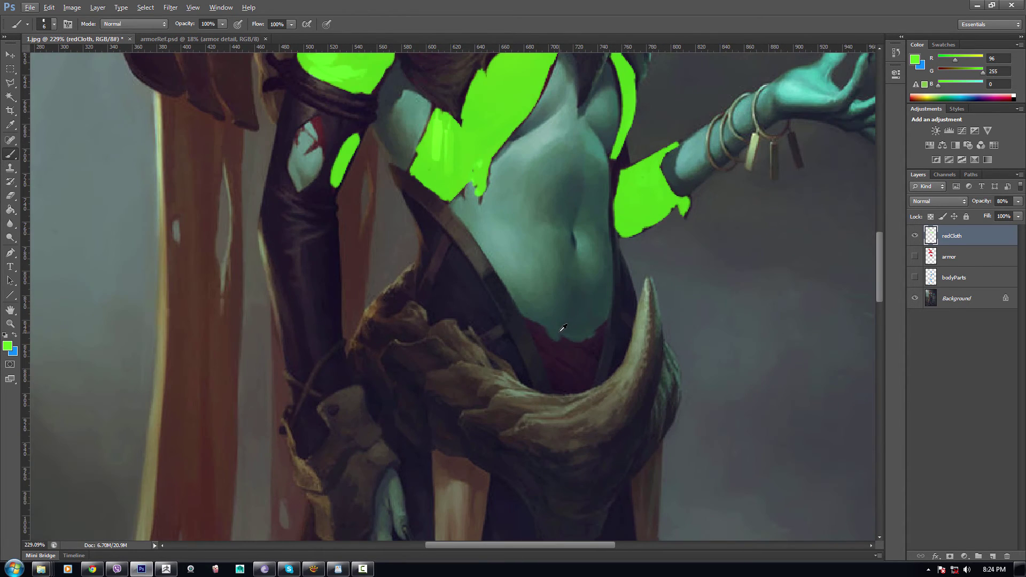
pyautogui.moveTo(525, 320)
pyautogui.mouseDown()
pyautogui.moveTo(590, 376)
pyautogui.moveTo(594, 369)
pyautogui.moveTo(574, 384)
pyautogui.moveTo(545, 346)
pyautogui.moveTo(562, 386)
pyautogui.mouseUp()
pyautogui.press(']')
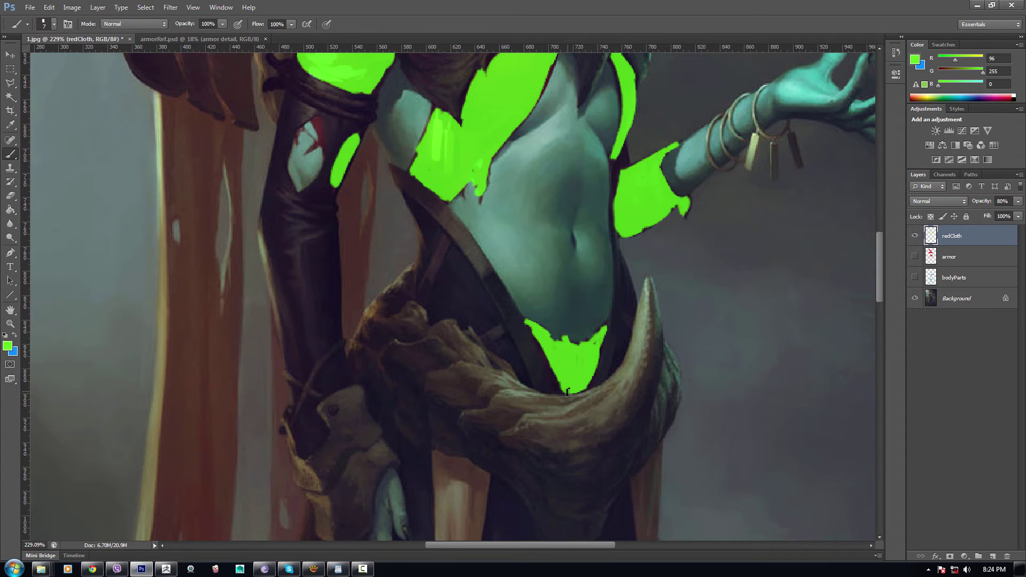
# Step: Paint the red cloth around the neck green between the jaw and the shoulder armor
pyautogui.scroll(-6, 557, 267)
pyautogui.moveTo(512, 235); pyautogui.dragTo(511, 422)
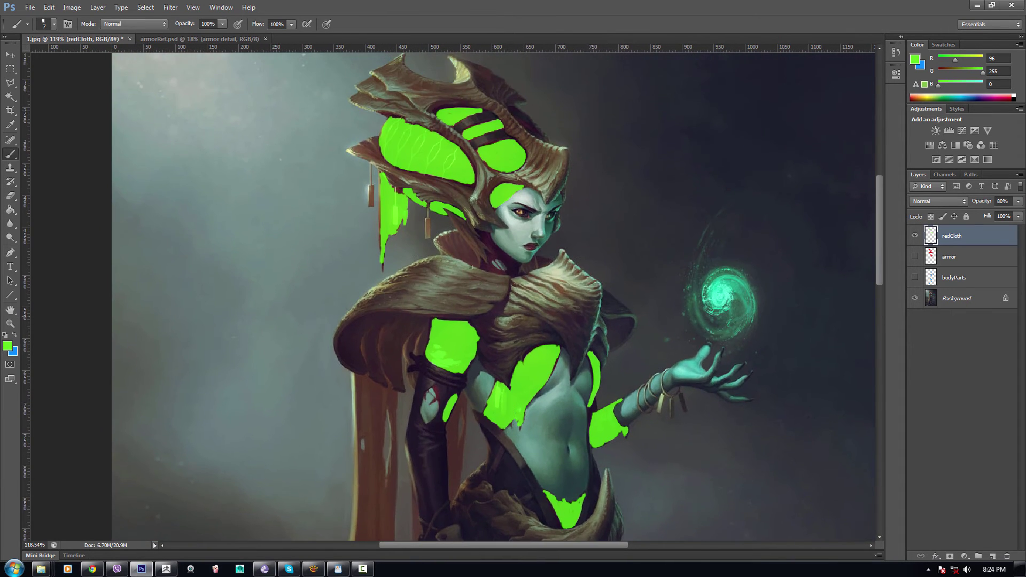
pyautogui.scroll(5, 470, 252)
pyautogui.scroll(3, 504, 247)
pyautogui.moveTo(503, 226)
pyautogui.mouseDown()
pyautogui.moveTo(490, 216)
pyautogui.moveTo(586, 298)
pyautogui.moveTo(587, 314)
pyautogui.moveTo(493, 224)
pyautogui.mouseUp()
pyautogui.moveTo(534, 274)
pyautogui.mouseDown()
pyautogui.moveTo(536, 288)
pyautogui.moveTo(511, 270)
pyautogui.moveTo(548, 305)
pyautogui.moveTo(516, 278)
pyautogui.moveTo(519, 309)
pyautogui.moveTo(511, 276)
pyautogui.moveTo(506, 315)
pyautogui.moveTo(501, 295)
pyautogui.moveTo(581, 321)
pyautogui.mouseUp()
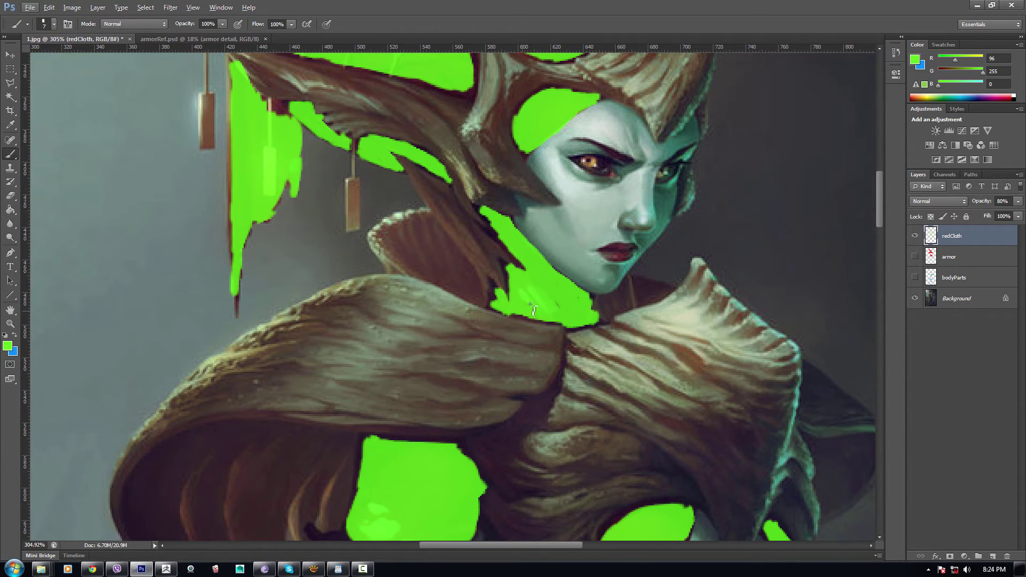
pyautogui.moveTo(536, 313); pyautogui.dragTo(565, 314)
pyautogui.scroll(-10, 572, 310)
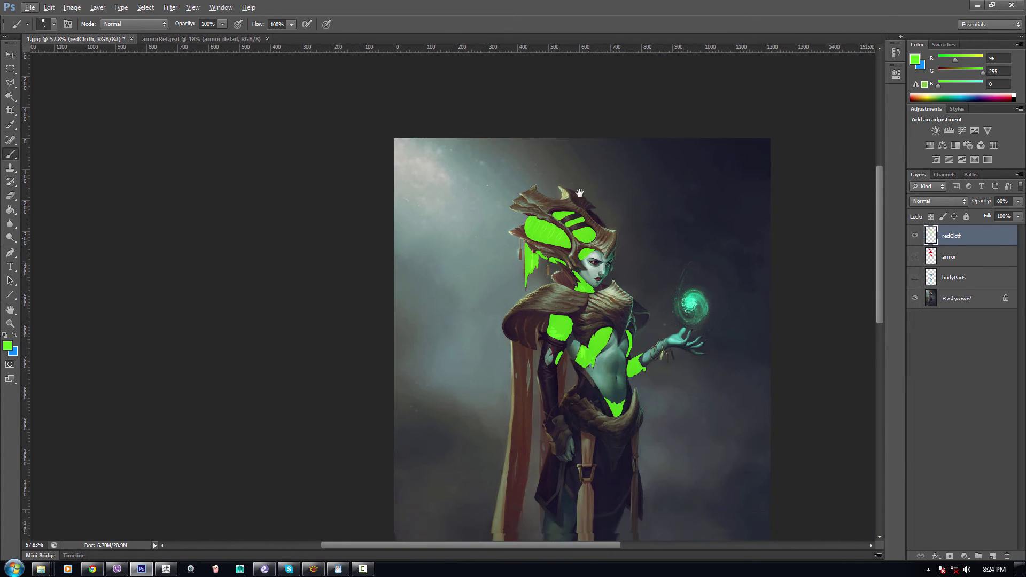
pyautogui.moveTo(580, 193); pyautogui.dragTo(547, 106)
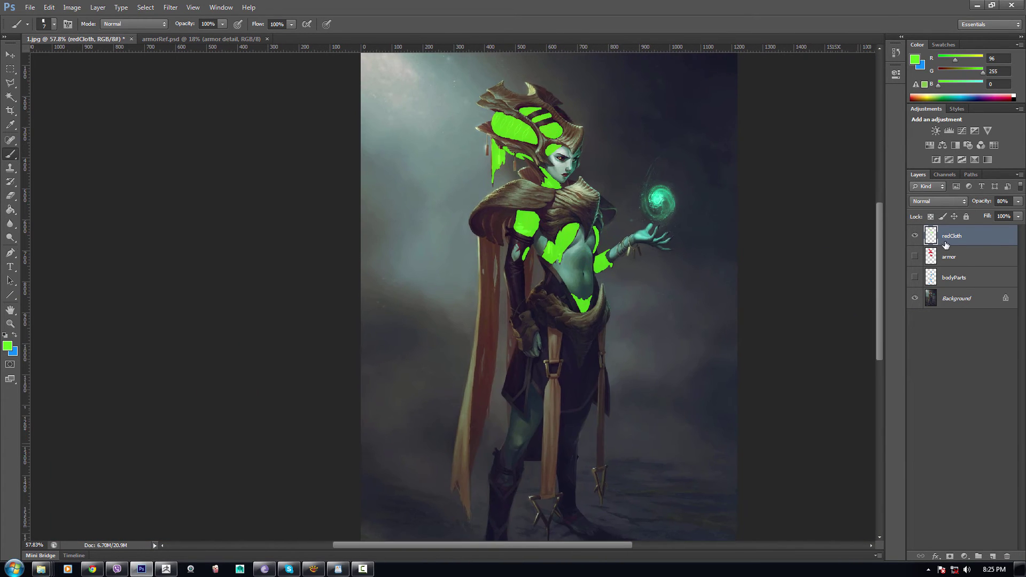
pyautogui.scroll(4, 603, 374)
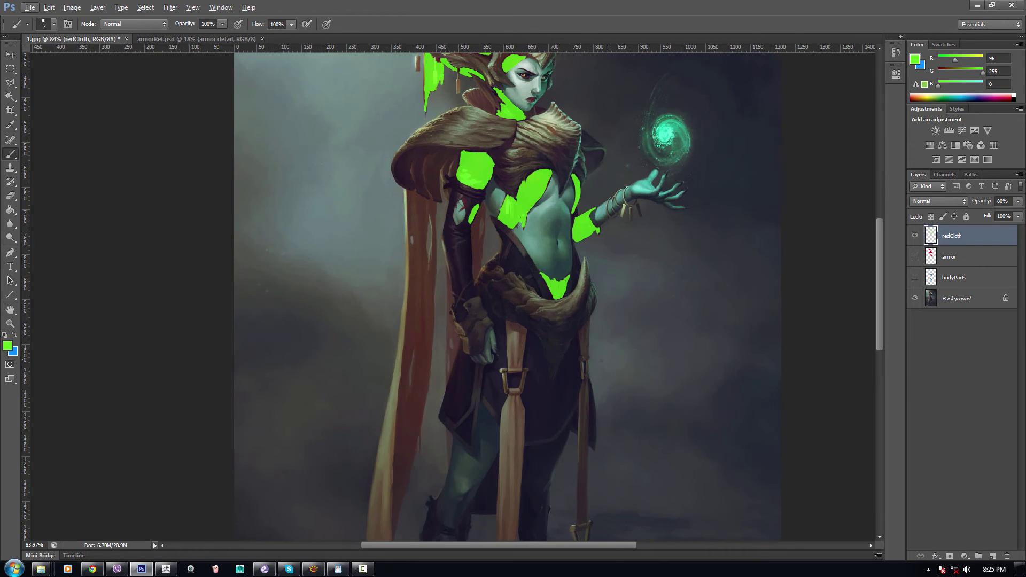
# Step: Hide the redCloth layer to expose the original painting of the torso and sleeves
pyautogui.moveTo(611, 291); pyautogui.dragTo(683, 168)
pyautogui.scroll(1, 641, 235)
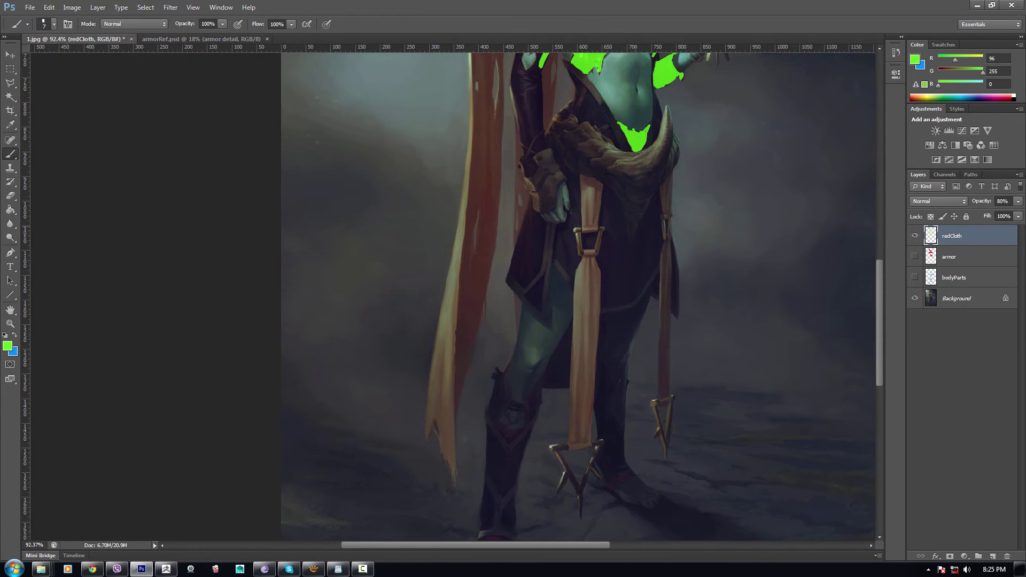
pyautogui.moveTo(634, 234); pyautogui.dragTo(624, 428)
pyautogui.scroll(2, 539, 218)
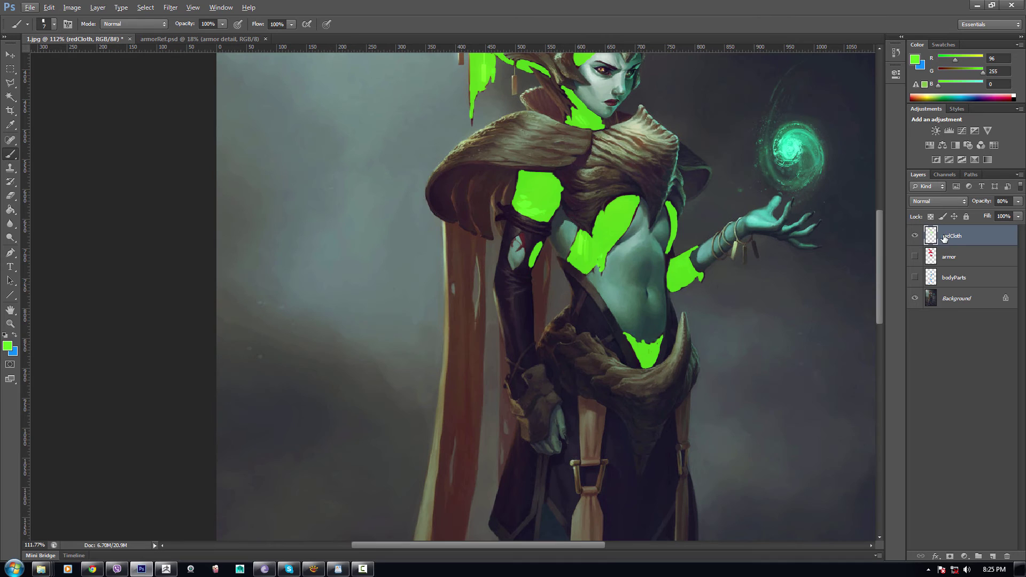
pyautogui.click(915, 238)
pyautogui.moveTo(663, 312); pyautogui.dragTo(677, 339)
pyautogui.scroll(1, 587, 314)
pyautogui.moveTo(587, 314); pyautogui.dragTo(556, 270)
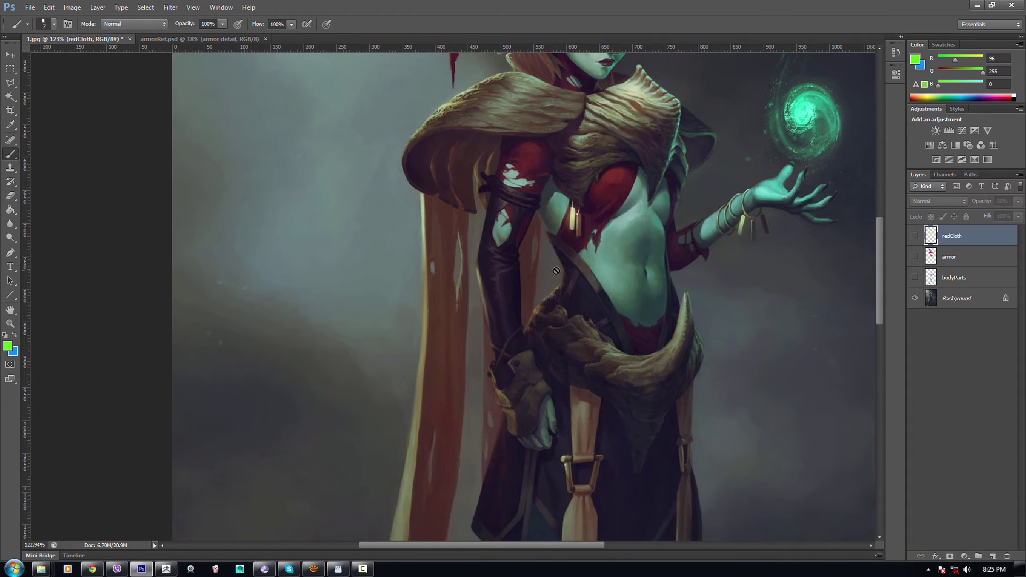
pyautogui.moveTo(609, 448); pyautogui.dragTo(577, 230)
pyautogui.moveTo(596, 417); pyautogui.dragTo(580, 562)
pyautogui.moveTo(514, 317); pyautogui.dragTo(533, 391)
pyautogui.scroll(3, 505, 256)
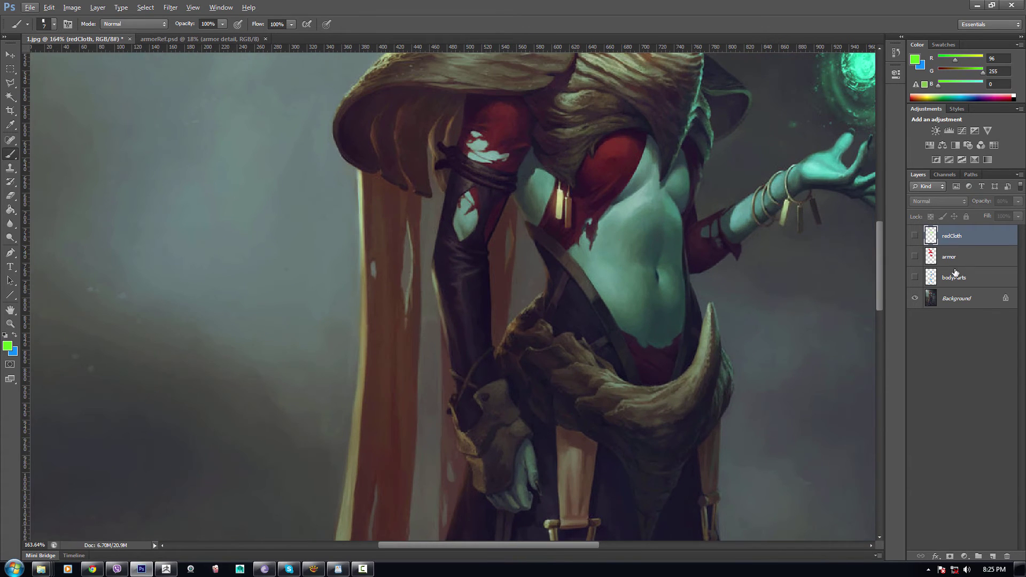
# Step: Add a new layer above redCloth and set the foreground color to magenta (R 240, G 0, B 255)
pyautogui.click(988, 556)
pyautogui.moveTo(466, 198); pyautogui.dragTo(467, 249)
pyautogui.click(7, 346)
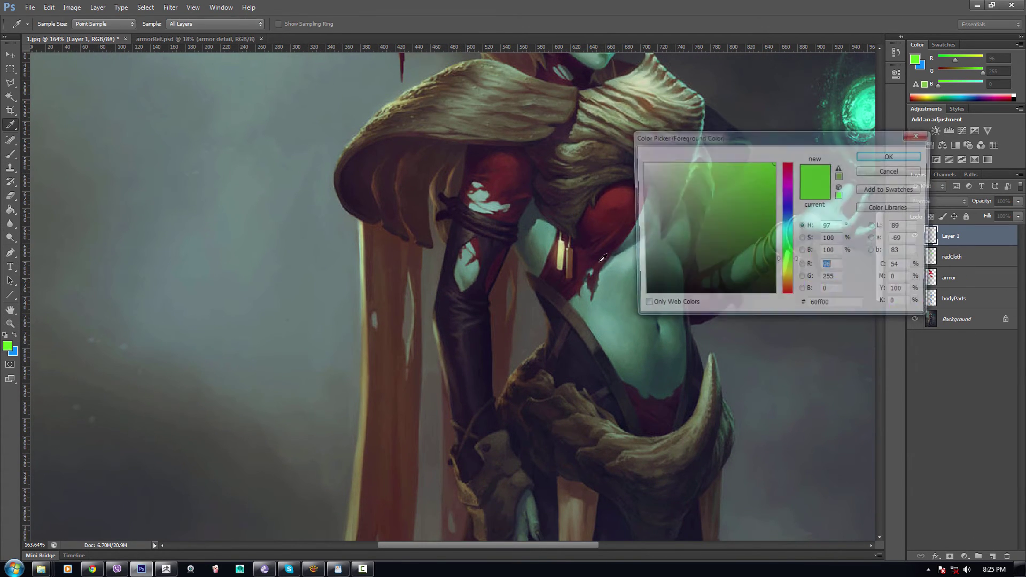
pyautogui.click(792, 245)
pyautogui.moveTo(791, 246); pyautogui.dragTo(786, 187)
pyautogui.click(872, 156)
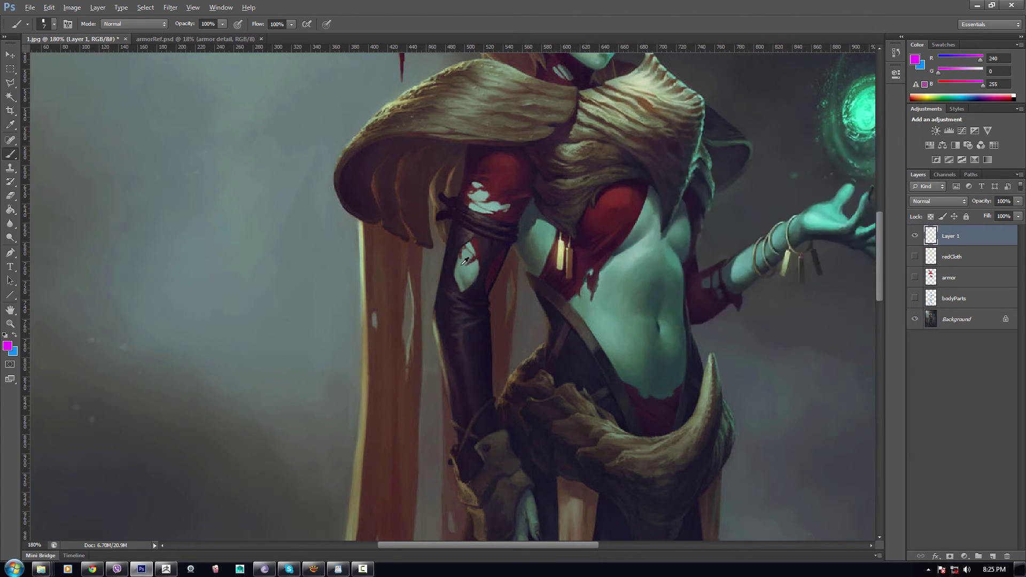
# Step: Rename the new layer as leaterCloth
pyautogui.scroll(3, 460, 261)
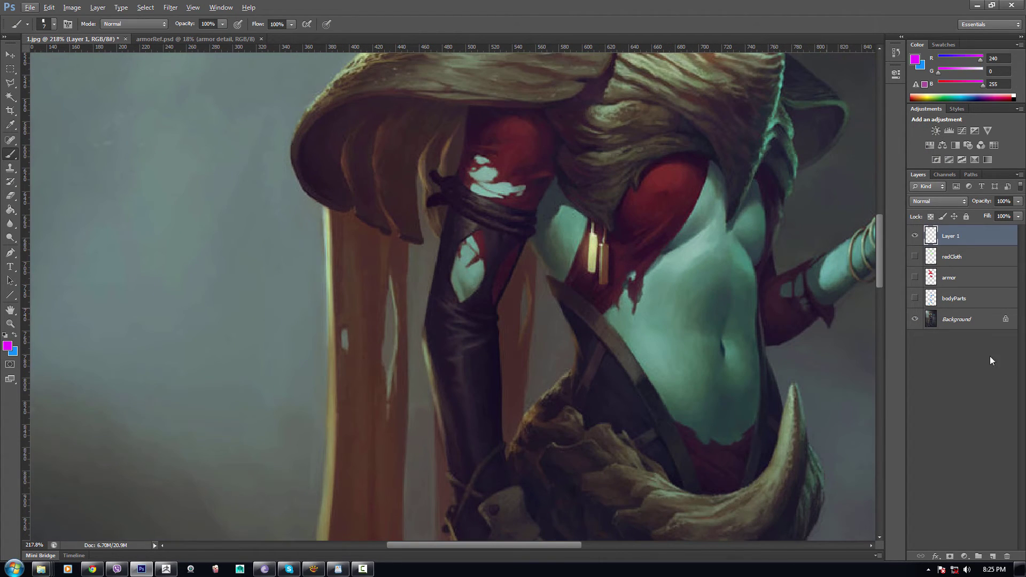
pyautogui.doubleClick(968, 239)
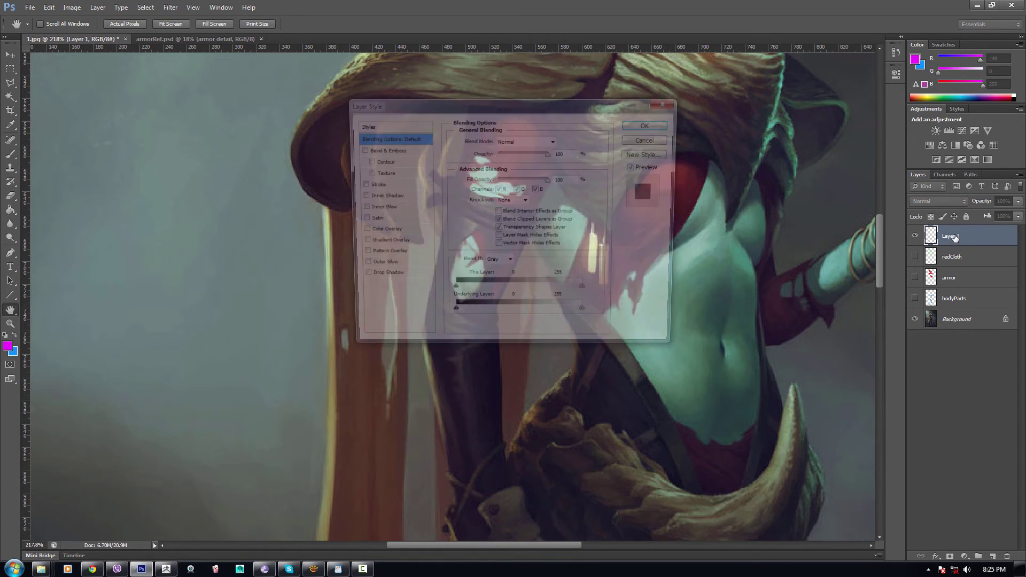
pyautogui.click(651, 138)
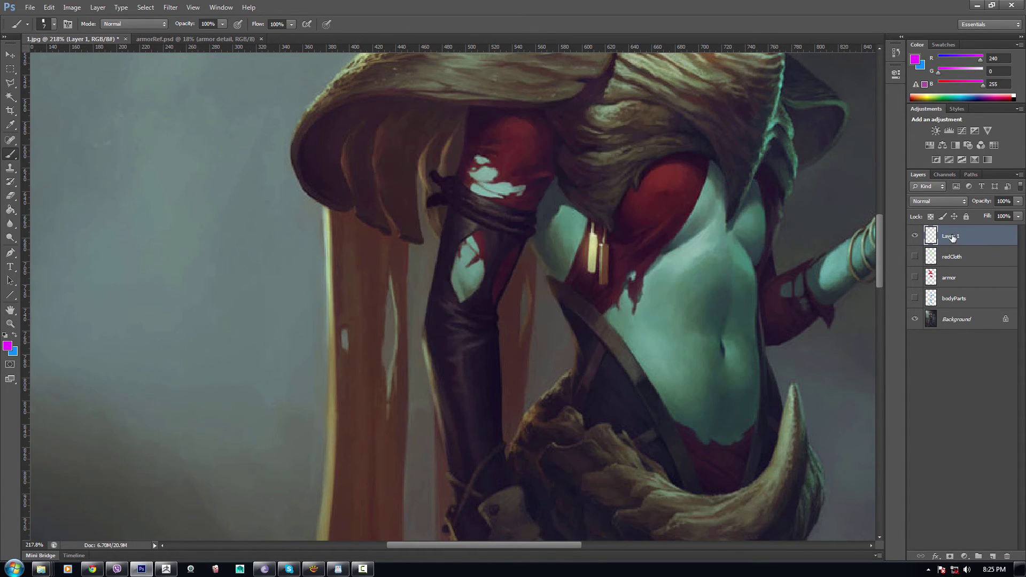
pyautogui.doubleClick(954, 236)
pyautogui.write('leaterCloth')
pyautogui.press('Return')
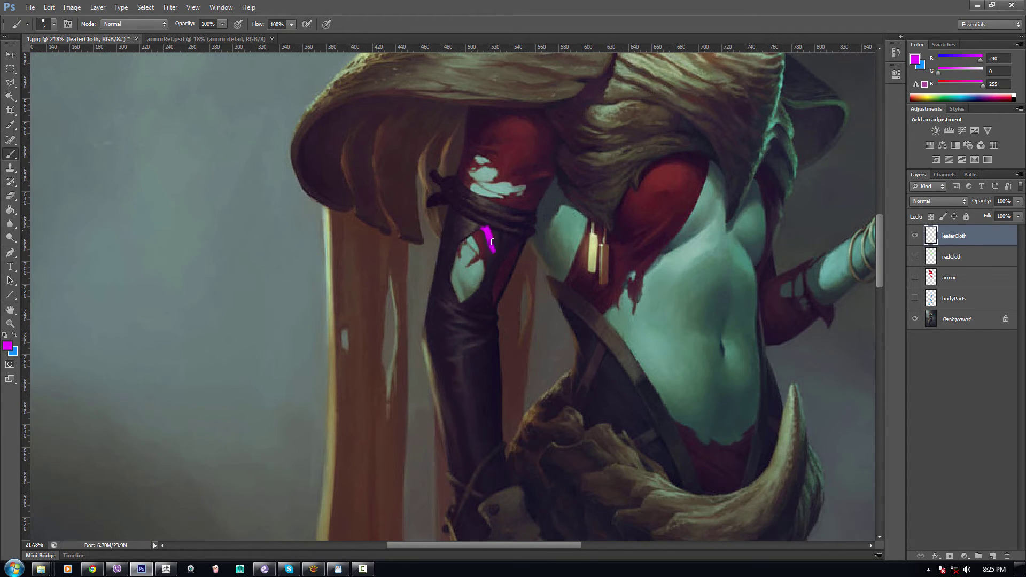
# Step: Paint the dark leather sleeve of the lowered arm magenta around the torn hole and down the forearm
pyautogui.moveTo(492, 241)
pyautogui.mouseDown()
pyautogui.moveTo(485, 213)
pyautogui.moveTo(527, 218)
pyautogui.moveTo(480, 202)
pyautogui.moveTo(491, 210)
pyautogui.moveTo(471, 203)
pyautogui.moveTo(471, 212)
pyautogui.moveTo(482, 216)
pyautogui.moveTo(460, 186)
pyautogui.moveTo(441, 292)
pyautogui.moveTo(453, 228)
pyautogui.moveTo(441, 291)
pyautogui.moveTo(471, 381)
pyautogui.moveTo(476, 316)
pyautogui.mouseUp()
pyautogui.press('[')
pyautogui.moveTo(486, 252)
pyautogui.mouseDown()
pyautogui.moveTo(465, 311)
pyautogui.moveTo(446, 278)
pyautogui.moveTo(463, 316)
pyautogui.moveTo(471, 299)
pyautogui.moveTo(465, 328)
pyautogui.moveTo(486, 292)
pyautogui.moveTo(487, 368)
pyautogui.mouseUp()
pyautogui.moveTo(483, 323); pyautogui.dragTo(484, 407)
pyautogui.moveTo(474, 354)
pyautogui.mouseDown()
pyautogui.moveTo(474, 411)
pyautogui.moveTo(464, 412)
pyautogui.moveTo(438, 315)
pyautogui.moveTo(436, 377)
pyautogui.mouseUp()
pyautogui.press(']')
pyautogui.press(']')
pyautogui.moveTo(433, 337); pyautogui.dragTo(442, 406)
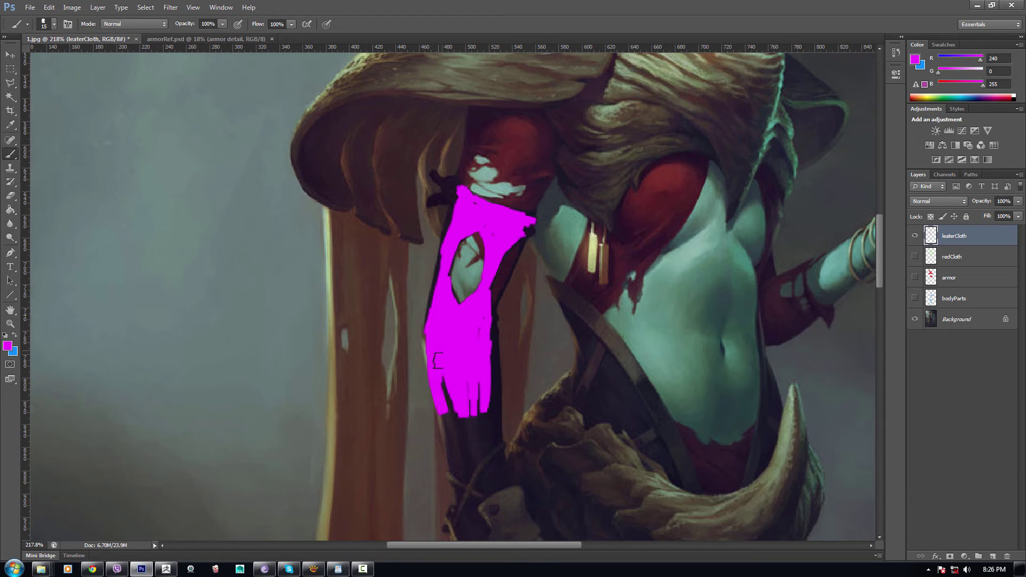
pyautogui.moveTo(438, 361); pyautogui.dragTo(458, 449)
# Step: Extend the magenta over the sleeve's lower end down into the opening of the wrist bracer
pyautogui.moveTo(458, 450)
pyautogui.mouseDown()
pyautogui.moveTo(454, 424)
pyautogui.moveTo(466, 436)
pyautogui.moveTo(473, 420)
pyautogui.moveTo(494, 420)
pyautogui.moveTo(488, 309)
pyautogui.moveTo(548, 218)
pyautogui.moveTo(564, 101)
pyautogui.mouseUp()
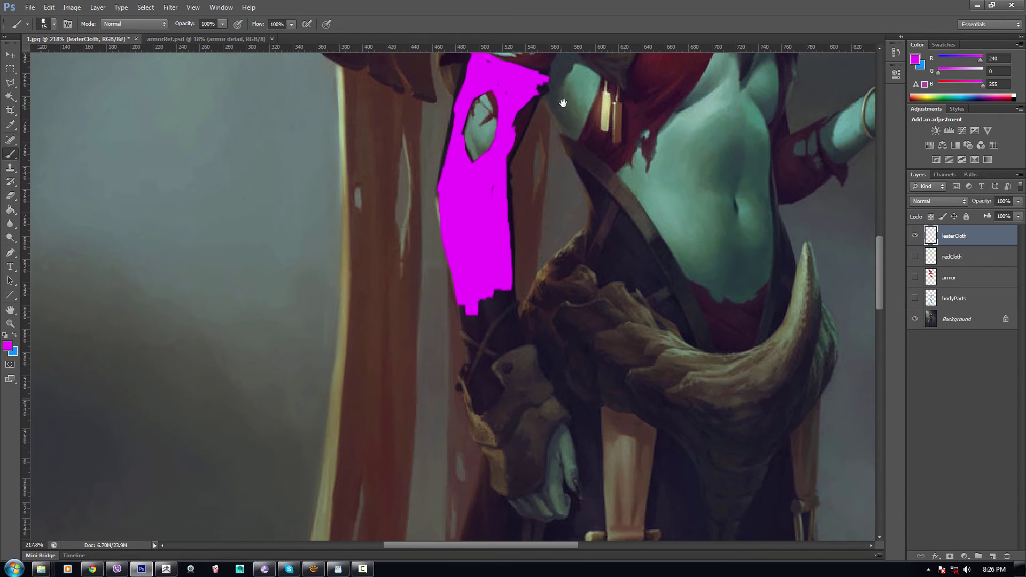
pyautogui.scroll(4, 509, 268)
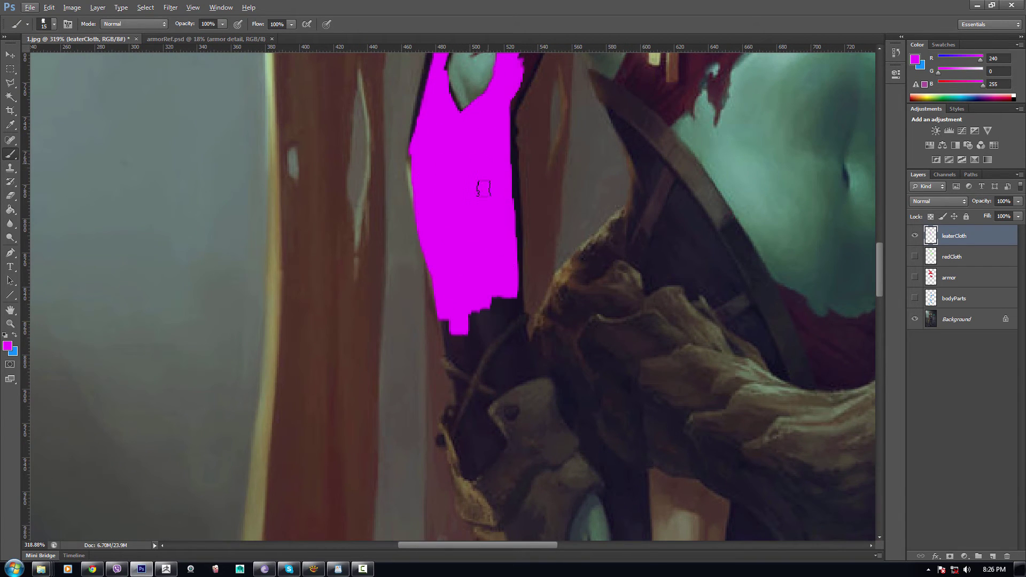
pyautogui.press('[')
pyautogui.moveTo(500, 298)
pyautogui.mouseDown()
pyautogui.moveTo(478, 343)
pyautogui.moveTo(476, 316)
pyautogui.moveTo(461, 354)
pyautogui.moveTo(447, 325)
pyautogui.mouseUp()
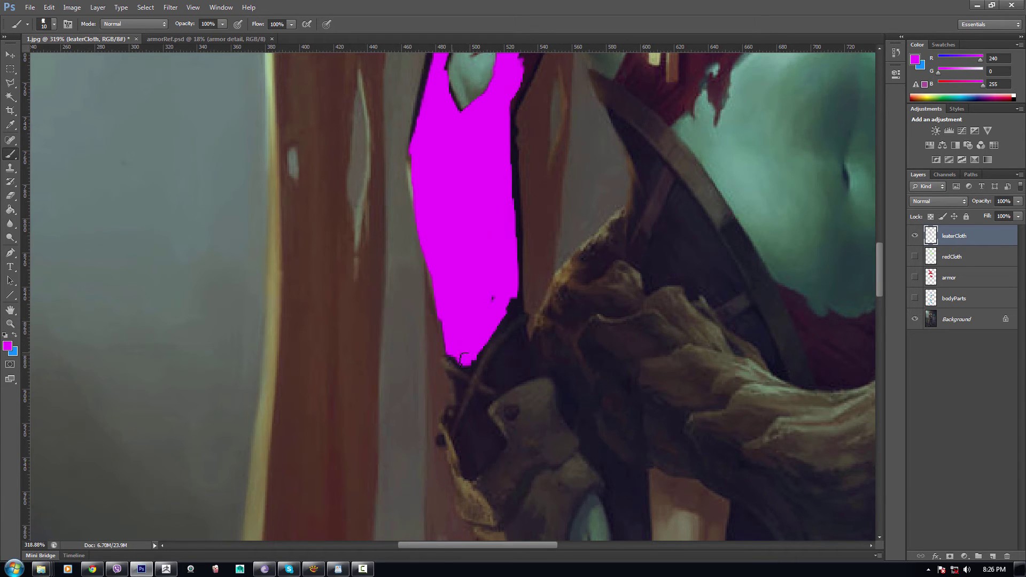
pyautogui.moveTo(465, 360); pyautogui.dragTo(511, 303)
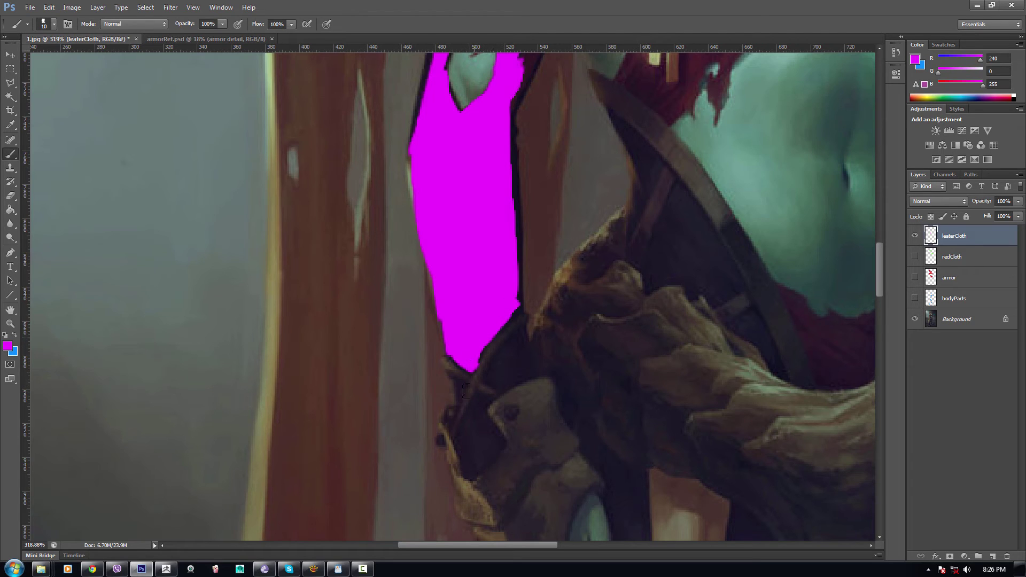
pyautogui.moveTo(465, 391)
pyautogui.mouseDown()
pyautogui.moveTo(472, 419)
pyautogui.moveTo(475, 408)
pyautogui.moveTo(496, 446)
pyautogui.moveTo(484, 463)
pyautogui.moveTo(470, 435)
pyautogui.moveTo(480, 463)
pyautogui.mouseUp()
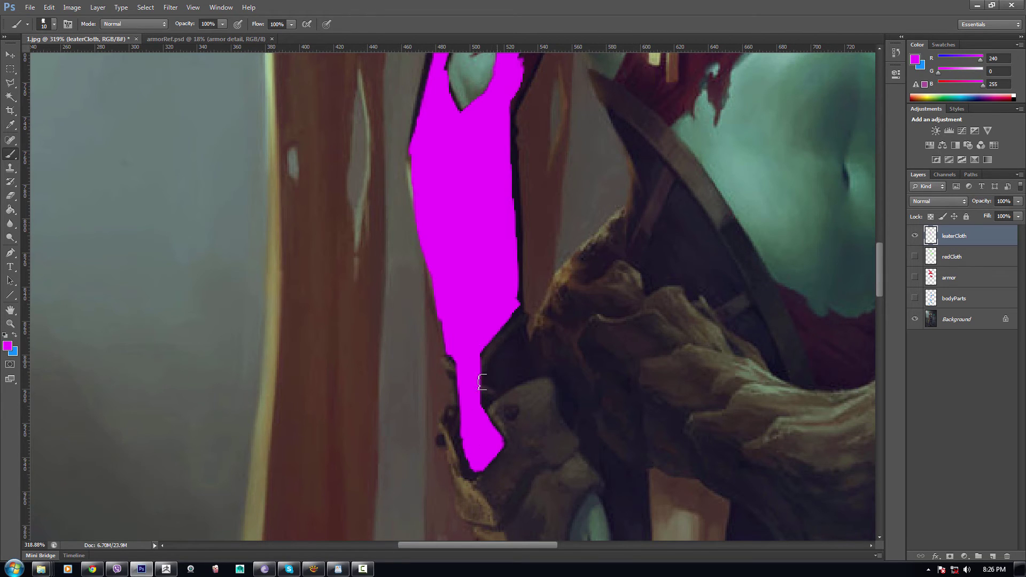
pyautogui.moveTo(480, 382)
pyautogui.mouseDown()
pyautogui.moveTo(489, 347)
pyautogui.moveTo(512, 311)
pyautogui.moveTo(522, 367)
pyautogui.moveTo(514, 374)
pyautogui.moveTo(522, 375)
pyautogui.moveTo(489, 395)
pyautogui.mouseUp()
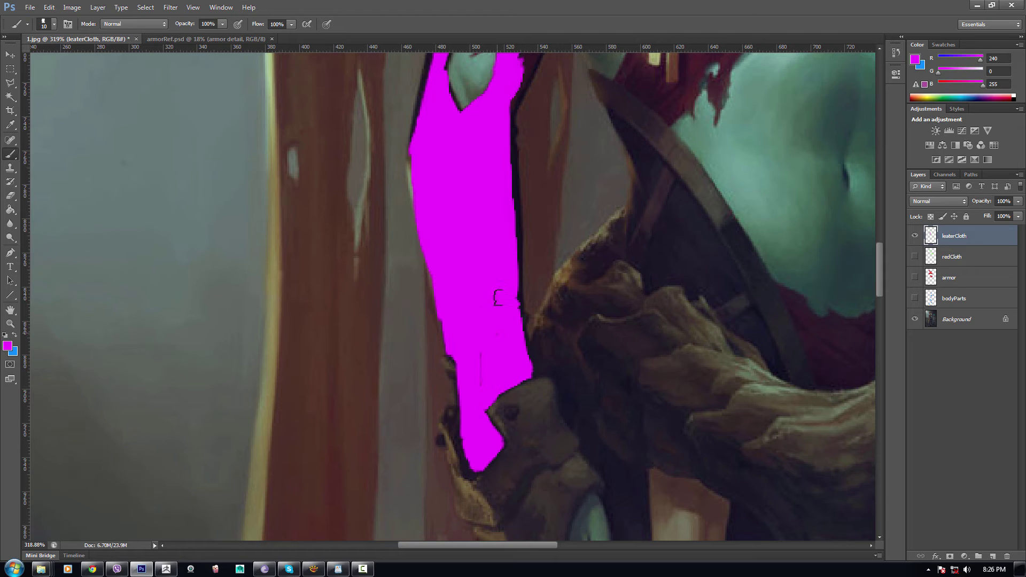
pyautogui.moveTo(514, 298); pyautogui.dragTo(519, 351)
# Step: Fill the leather sleeve's remaining dark edges with magenta on both sides of the elbow
pyautogui.moveTo(559, 277); pyautogui.dragTo(581, 458)
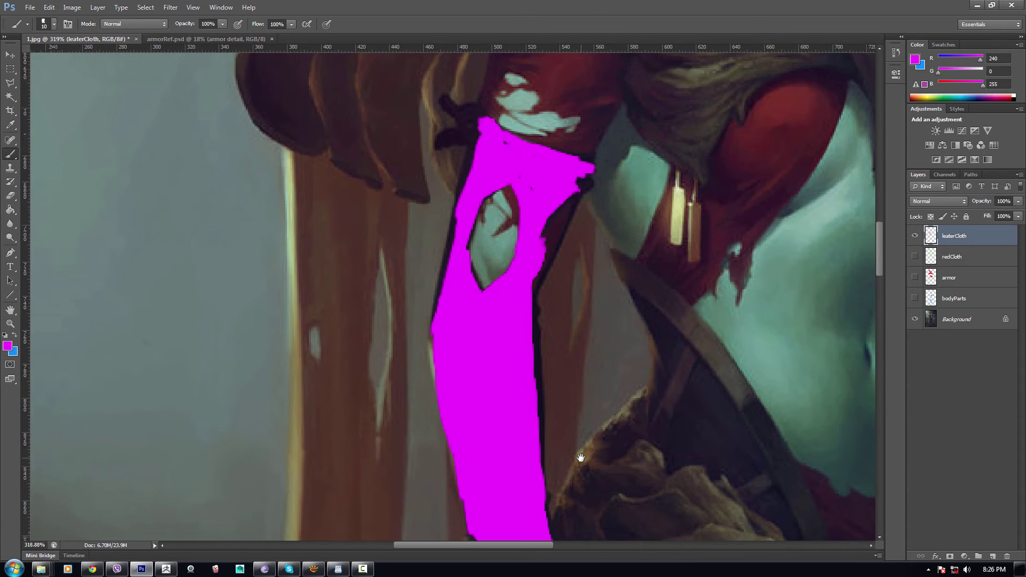
pyautogui.moveTo(458, 232)
pyautogui.mouseDown()
pyautogui.moveTo(433, 322)
pyautogui.moveTo(446, 281)
pyautogui.mouseUp()
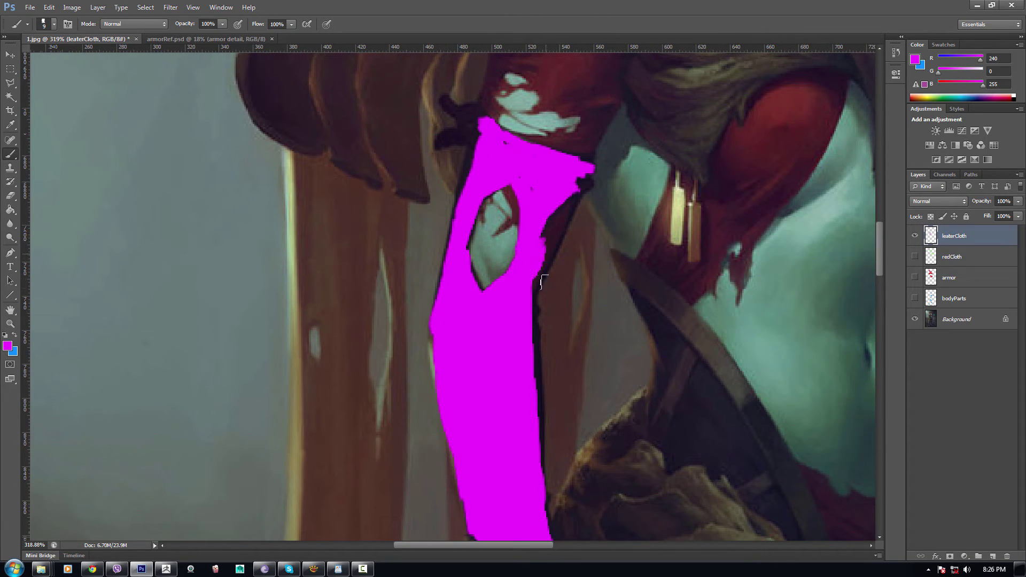
pyautogui.moveTo(542, 235)
pyautogui.mouseDown()
pyautogui.moveTo(581, 183)
pyautogui.moveTo(555, 237)
pyautogui.mouseUp()
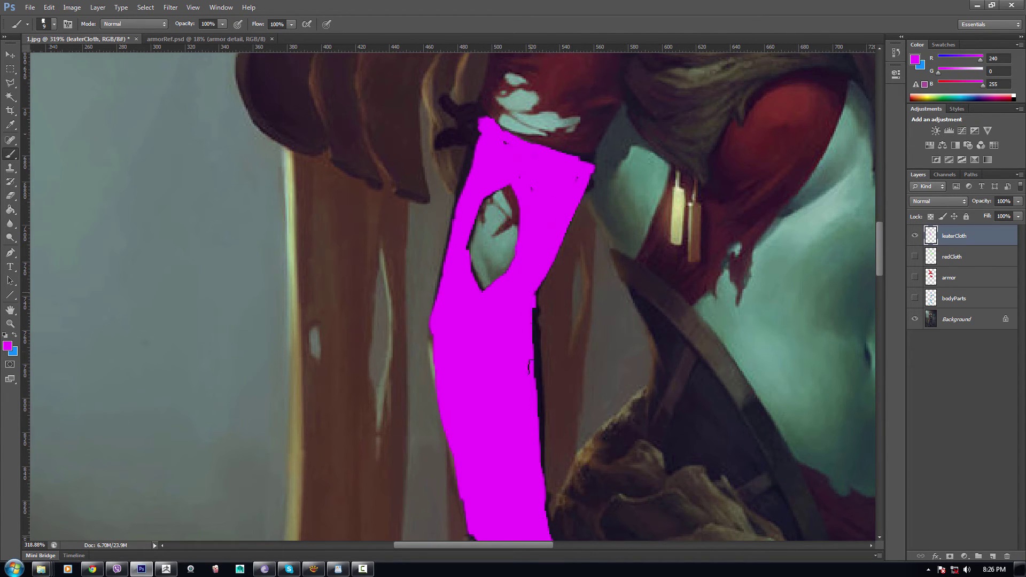
pyautogui.moveTo(533, 288)
pyautogui.mouseDown()
pyautogui.moveTo(532, 444)
pyautogui.moveTo(532, 362)
pyautogui.moveTo(536, 435)
pyautogui.moveTo(538, 414)
pyautogui.moveTo(528, 496)
pyautogui.mouseUp()
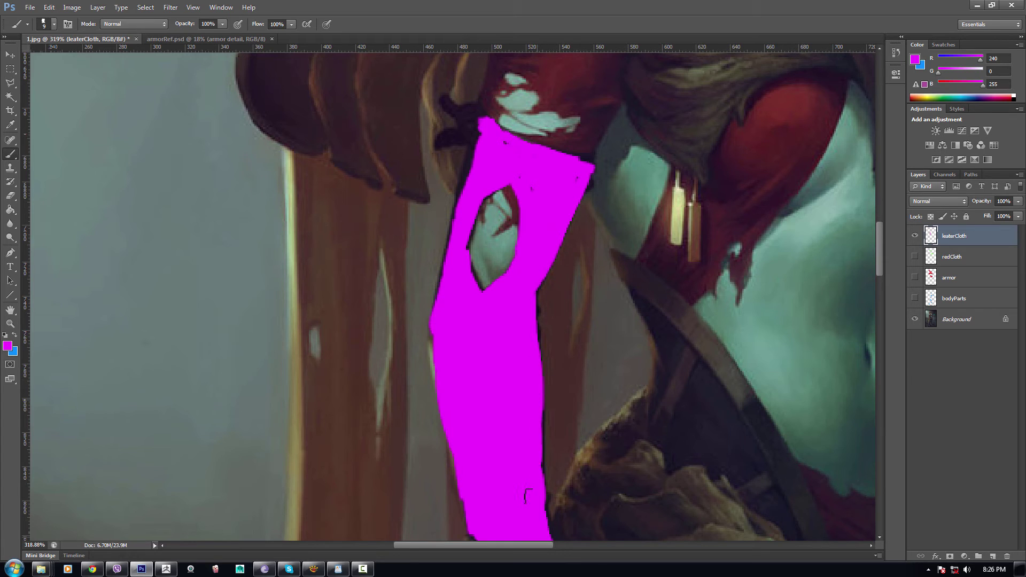
# Step: Paint the middle of the dark leather waist panel magenta along the edge of the bare belly
pyautogui.scroll(-8, 631, 345)
pyautogui.moveTo(639, 337); pyautogui.dragTo(481, 383)
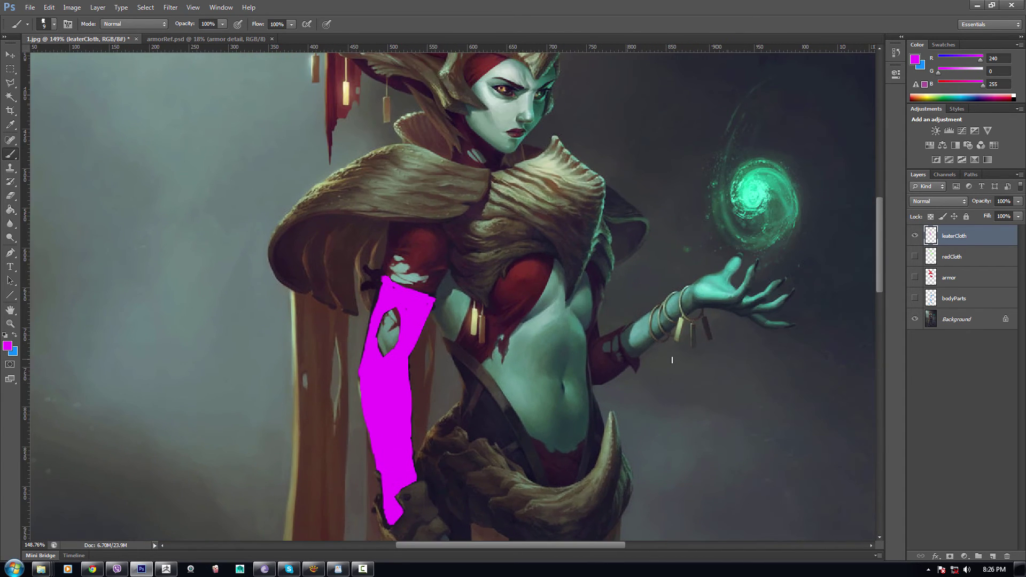
pyautogui.scroll(6, 644, 359)
pyautogui.scroll(2, 644, 360)
pyautogui.moveTo(604, 362); pyautogui.dragTo(691, 337)
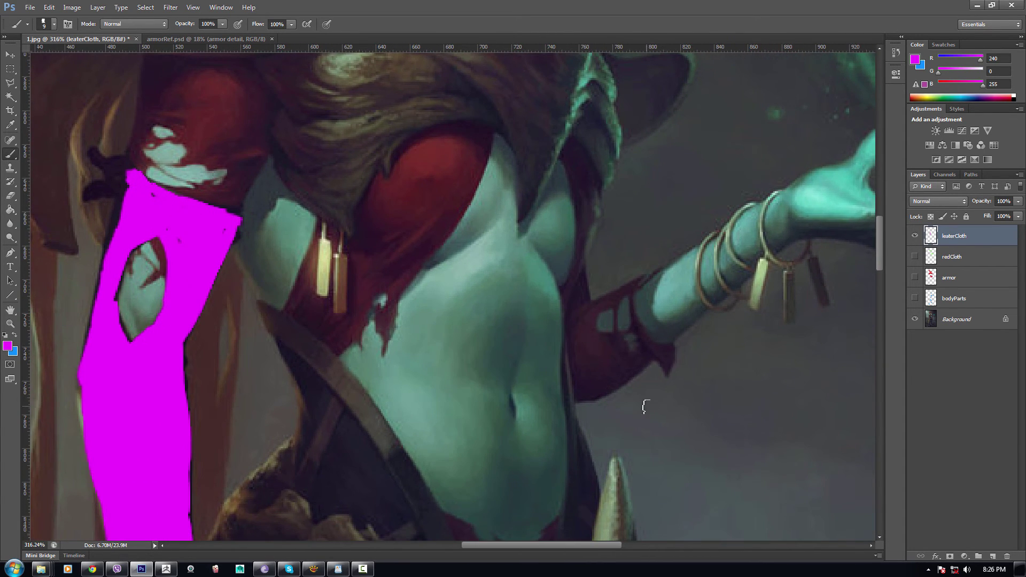
pyautogui.moveTo(529, 131); pyautogui.dragTo(611, 303)
pyautogui.moveTo(611, 197); pyautogui.dragTo(657, 231)
pyautogui.moveTo(623, 524); pyautogui.dragTo(614, 78)
pyautogui.moveTo(603, 293); pyautogui.dragTo(649, 383)
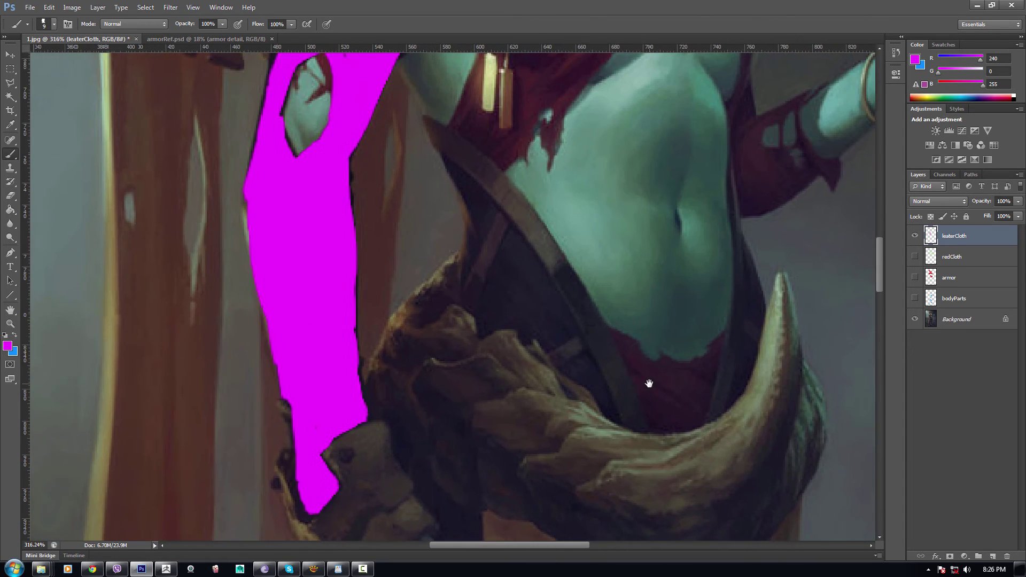
pyautogui.moveTo(448, 139)
pyautogui.mouseDown()
pyautogui.moveTo(525, 210)
pyautogui.moveTo(572, 276)
pyautogui.mouseUp()
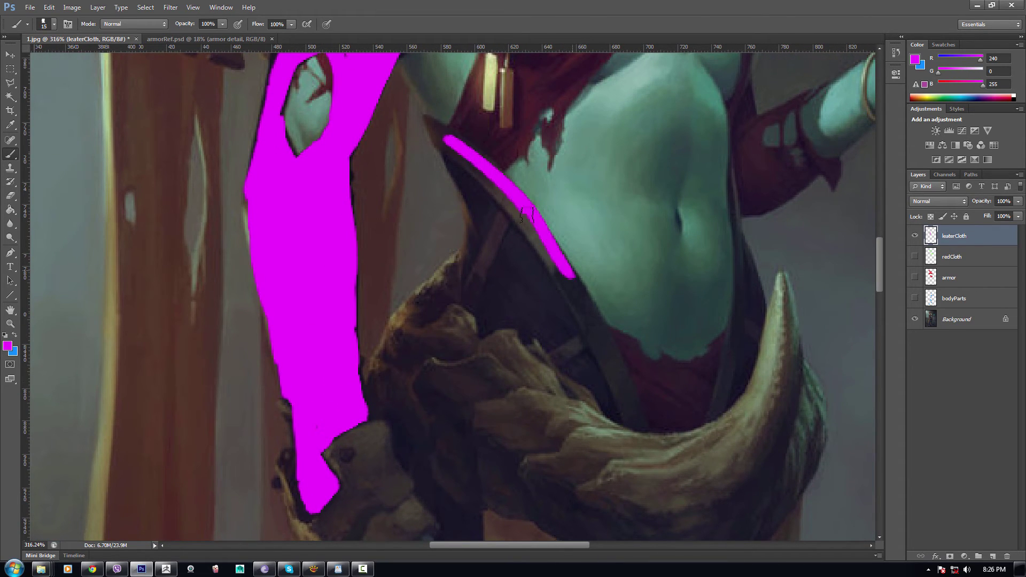
pyautogui.press(']')
pyautogui.press(']')
pyautogui.moveTo(516, 211)
pyautogui.mouseDown()
pyautogui.moveTo(590, 309)
pyautogui.moveTo(576, 310)
pyautogui.mouseUp()
pyautogui.moveTo(519, 235); pyautogui.dragTo(567, 310)
pyautogui.moveTo(545, 274)
pyautogui.mouseDown()
pyautogui.moveTo(521, 278)
pyautogui.moveTo(500, 310)
pyautogui.moveTo(504, 295)
pyautogui.mouseUp()
pyautogui.moveTo(508, 228); pyautogui.dragTo(499, 282)
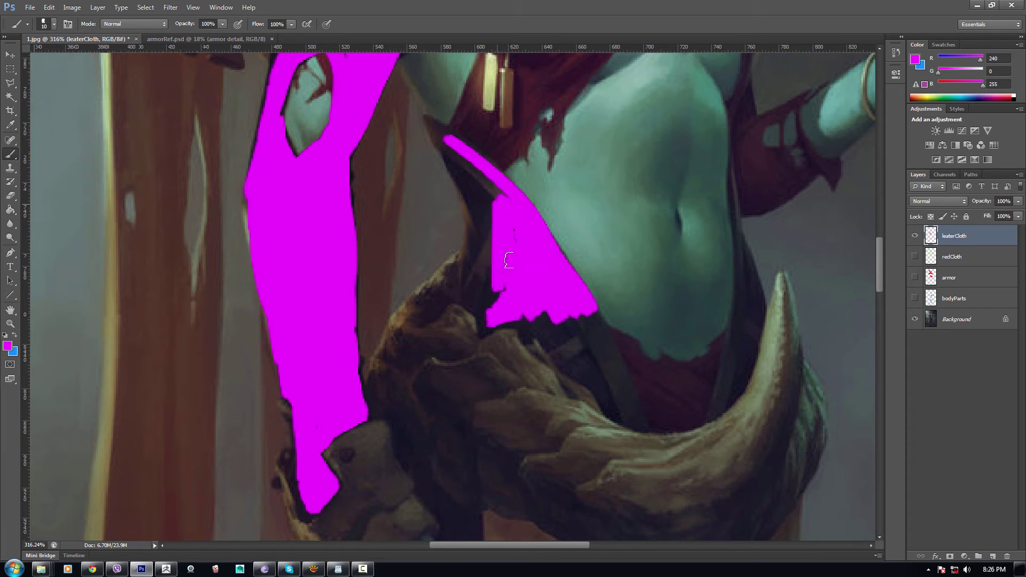
# Step: Extend the waist panel's magenta up to its pointed tip and down toward the horned belt
pyautogui.moveTo(499, 197)
pyautogui.mouseDown()
pyautogui.moveTo(477, 166)
pyautogui.moveTo(481, 175)
pyautogui.mouseUp()
pyautogui.press('[')
pyautogui.press('[')
pyautogui.moveTo(445, 132)
pyautogui.mouseDown()
pyautogui.moveTo(435, 128)
pyautogui.moveTo(492, 204)
pyautogui.moveTo(474, 196)
pyautogui.moveTo(466, 251)
pyautogui.moveTo(471, 285)
pyautogui.moveTo(488, 286)
pyautogui.moveTo(480, 273)
pyautogui.moveTo(487, 333)
pyautogui.moveTo(526, 323)
pyautogui.moveTo(564, 355)
pyautogui.mouseUp()
pyautogui.moveTo(550, 316); pyautogui.dragTo(596, 377)
pyautogui.moveTo(572, 318)
pyautogui.mouseDown()
pyautogui.moveTo(591, 337)
pyautogui.moveTo(616, 377)
pyautogui.moveTo(582, 302)
pyautogui.moveTo(620, 373)
pyautogui.mouseUp()
pyautogui.moveTo(582, 300); pyautogui.dragTo(627, 399)
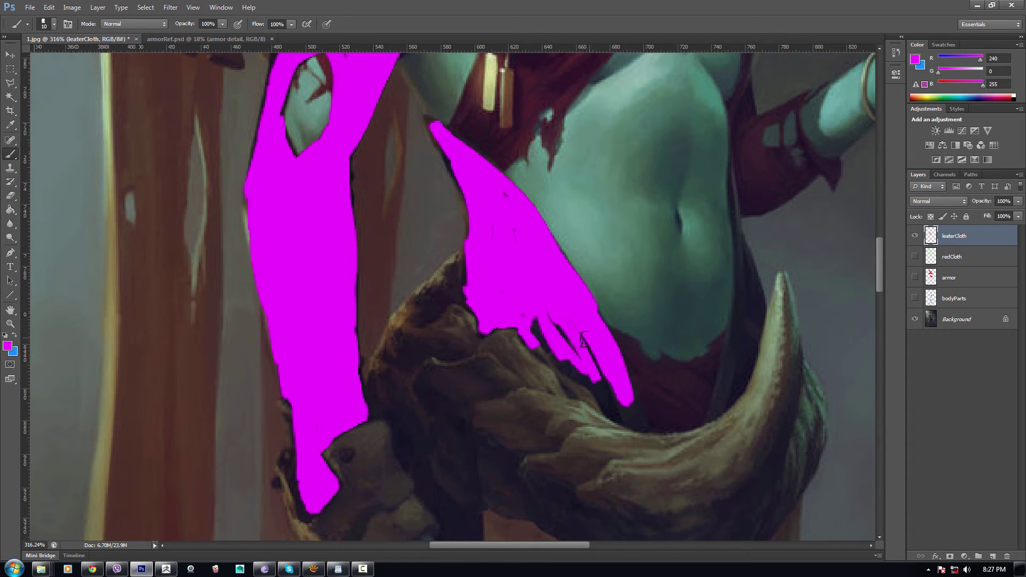
# Step: Fill the gaps at the waist panel's lower end and clean up its outer upper edge in magenta
pyautogui.moveTo(584, 338); pyautogui.dragTo(610, 390)
pyautogui.moveTo(568, 334)
pyautogui.mouseDown()
pyautogui.moveTo(577, 368)
pyautogui.moveTo(530, 314)
pyautogui.moveTo(544, 345)
pyautogui.mouseUp()
pyautogui.moveTo(549, 308); pyautogui.dragTo(556, 326)
pyautogui.moveTo(598, 380)
pyautogui.mouseDown()
pyautogui.moveTo(617, 405)
pyautogui.moveTo(610, 387)
pyautogui.moveTo(627, 417)
pyautogui.moveTo(620, 388)
pyautogui.moveTo(638, 431)
pyautogui.moveTo(595, 394)
pyautogui.mouseUp()
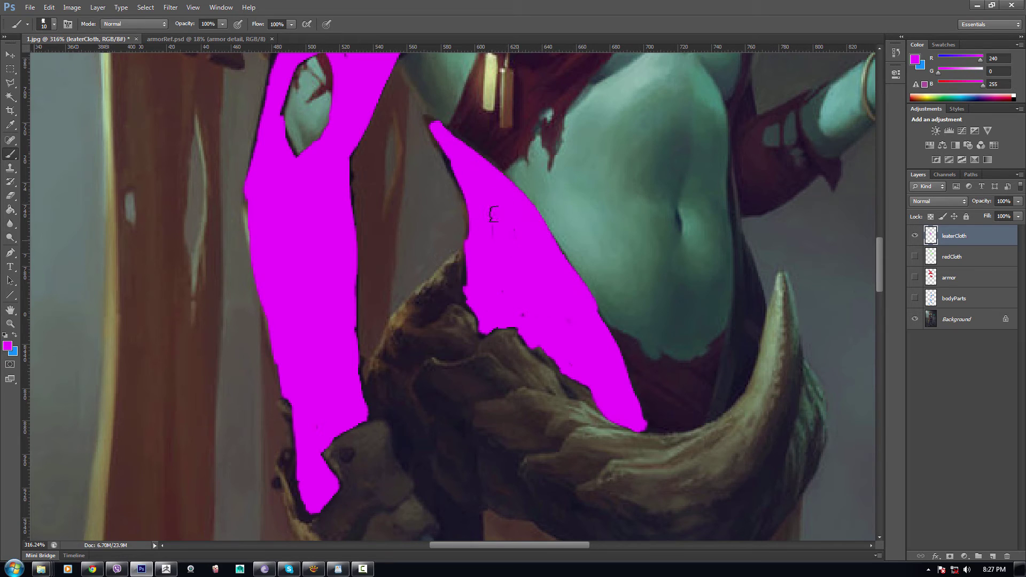
pyautogui.press('[')
pyautogui.moveTo(431, 126); pyautogui.dragTo(467, 209)
pyautogui.moveTo(456, 173); pyautogui.dragTo(468, 234)
# Step: Paint the narrow leather strip on the far side of the waist magenta down to the belt horn
pyautogui.moveTo(732, 174); pyautogui.dragTo(735, 315)
pyautogui.moveTo(741, 233)
pyautogui.mouseDown()
pyautogui.moveTo(763, 310)
pyautogui.moveTo(739, 380)
pyautogui.mouseUp()
pyautogui.moveTo(750, 287)
pyautogui.mouseDown()
pyautogui.moveTo(743, 362)
pyautogui.moveTo(751, 260)
pyautogui.mouseUp()
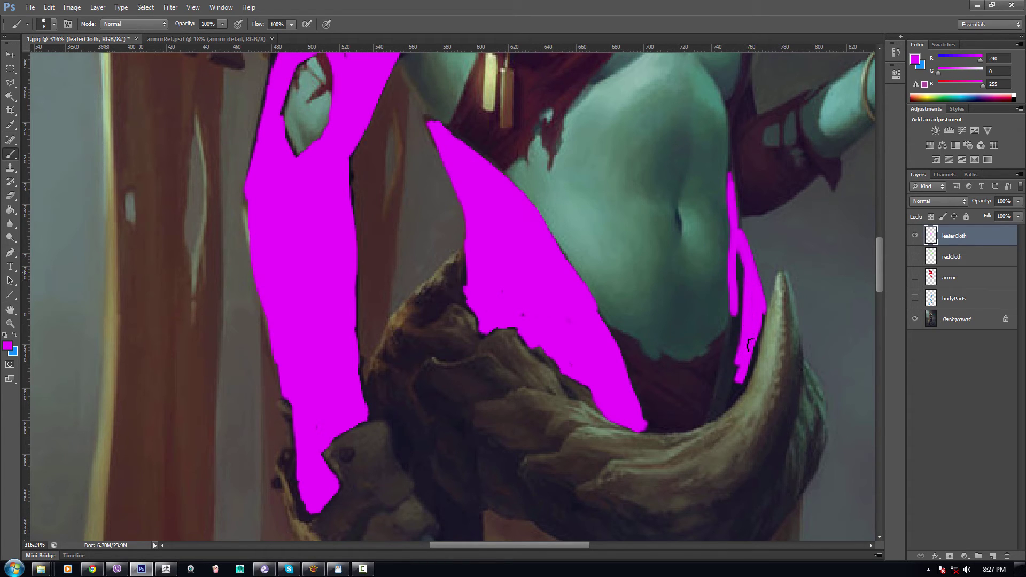
pyautogui.moveTo(761, 316); pyautogui.dragTo(723, 406)
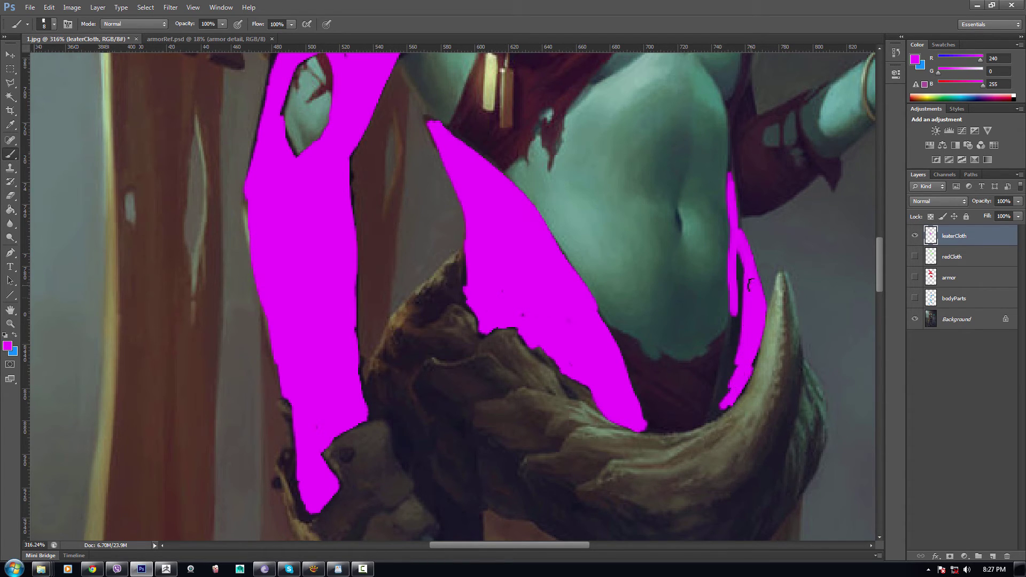
pyautogui.moveTo(746, 273)
pyautogui.mouseDown()
pyautogui.moveTo(743, 327)
pyautogui.moveTo(738, 315)
pyautogui.mouseUp()
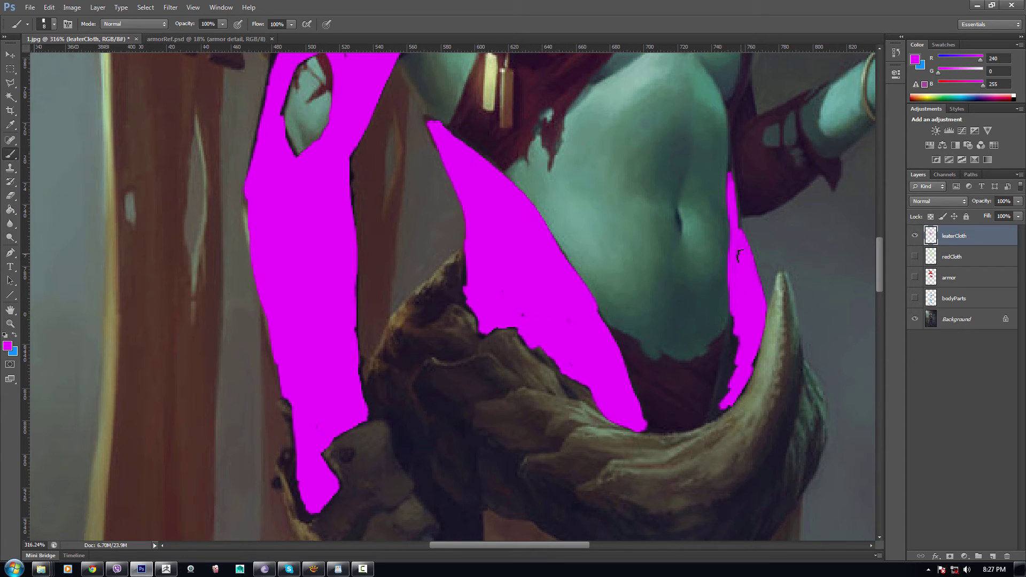
pyautogui.moveTo(741, 255); pyautogui.dragTo(732, 369)
pyautogui.moveTo(734, 316); pyautogui.dragTo(728, 395)
pyautogui.moveTo(734, 300)
pyautogui.mouseDown()
pyautogui.moveTo(725, 402)
pyautogui.moveTo(714, 409)
pyautogui.moveTo(721, 405)
pyautogui.mouseUp()
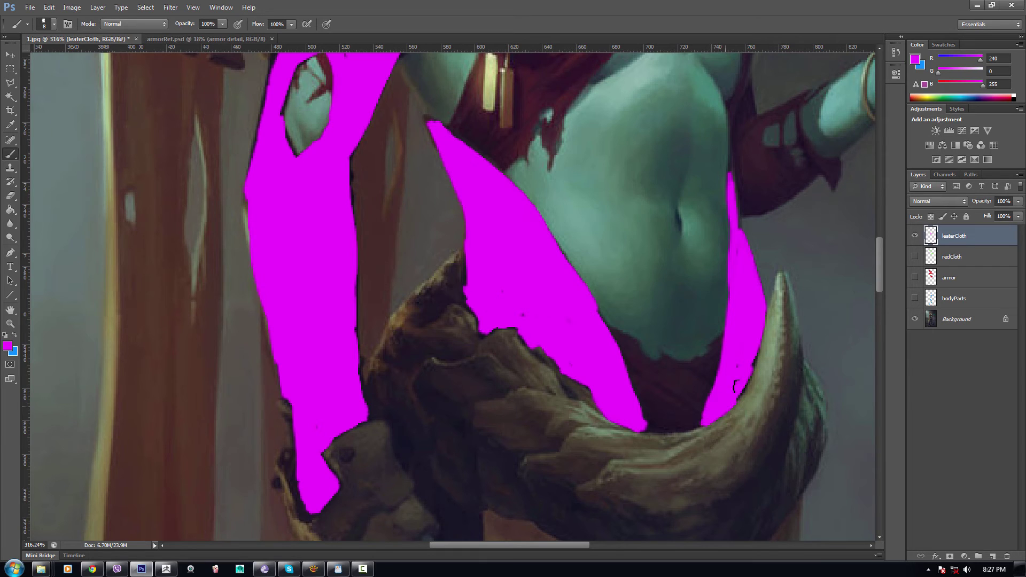
pyautogui.moveTo(753, 371); pyautogui.dragTo(732, 400)
# Step: Paint the upper middle of the dark skirt flap below the gauntleted hand magenta
pyautogui.scroll(-4, 746, 262)
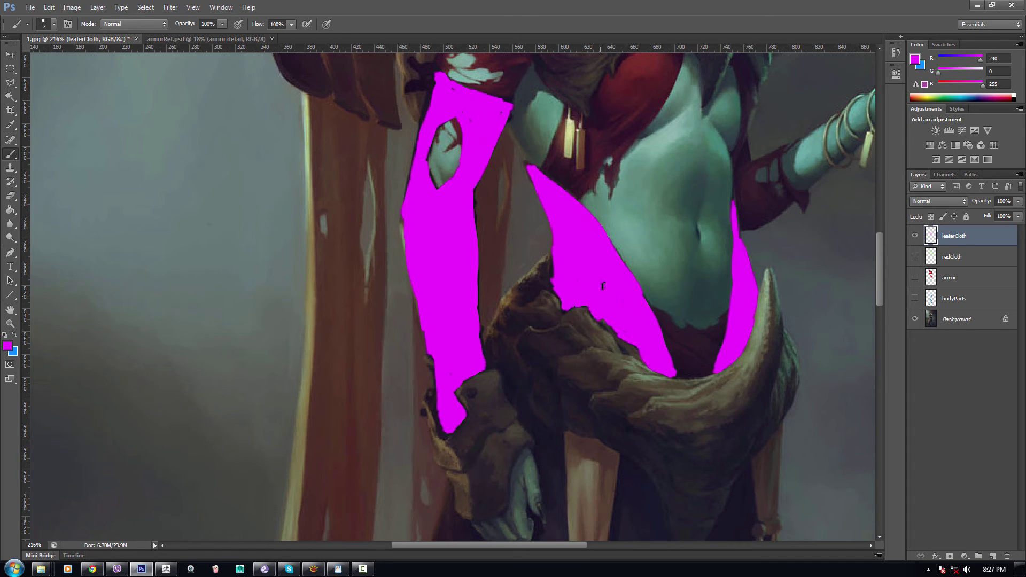
pyautogui.scroll(-8, 628, 288)
pyautogui.moveTo(626, 288)
pyautogui.mouseDown()
pyautogui.moveTo(633, 195)
pyautogui.moveTo(562, 486)
pyautogui.moveTo(568, 256)
pyautogui.moveTo(546, 337)
pyautogui.moveTo(542, 277)
pyautogui.moveTo(526, 254)
pyautogui.moveTo(509, 267)
pyautogui.moveTo(515, 242)
pyautogui.moveTo(561, 259)
pyautogui.moveTo(543, 222)
pyautogui.moveTo(574, 241)
pyautogui.moveTo(569, 316)
pyautogui.moveTo(541, 237)
pyautogui.moveTo(527, 233)
pyautogui.mouseUp()
pyautogui.scroll(6, 477, 369)
pyautogui.scroll(2, 479, 370)
pyautogui.press(']')
pyautogui.press(']')
pyautogui.press('[')
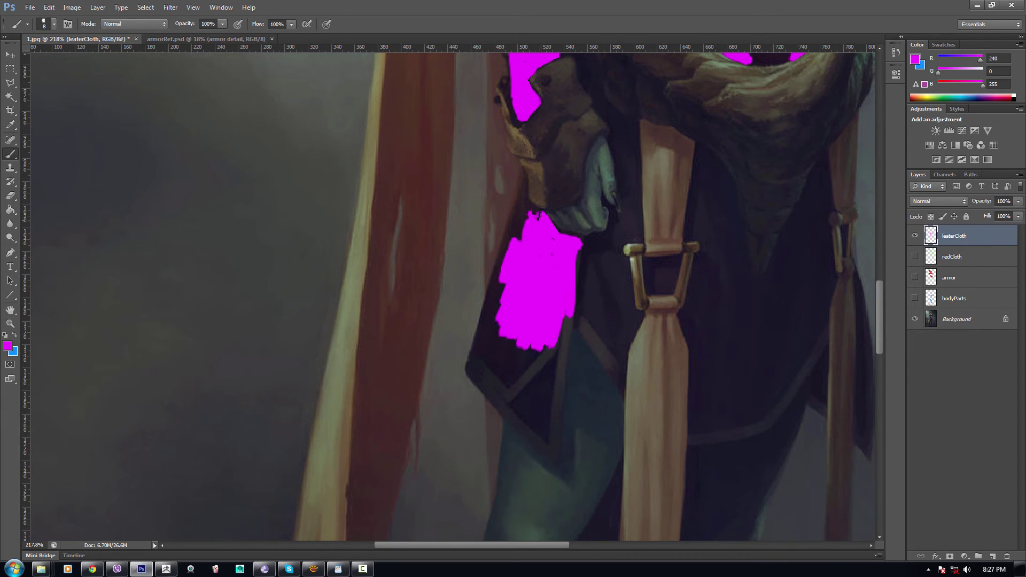
# Step: Extend the skirt flap's magenta up beside the gauntlet and down in strokes toward the flap's pointed tip
pyautogui.press(']')
pyautogui.moveTo(525, 177)
pyautogui.mouseDown()
pyautogui.moveTo(528, 209)
pyautogui.moveTo(522, 227)
pyautogui.moveTo(526, 190)
pyautogui.moveTo(495, 303)
pyautogui.moveTo(540, 356)
pyautogui.mouseUp()
pyautogui.moveTo(567, 292); pyautogui.dragTo(548, 376)
pyautogui.moveTo(568, 310); pyautogui.dragTo(554, 376)
pyautogui.moveTo(570, 300); pyautogui.dragTo(546, 406)
pyautogui.moveTo(542, 343); pyautogui.dragTo(535, 410)
# Step: Fill the skirt flap's outer corner and lower edge magenta with a larger brush
pyautogui.press(']')
pyautogui.press(']')
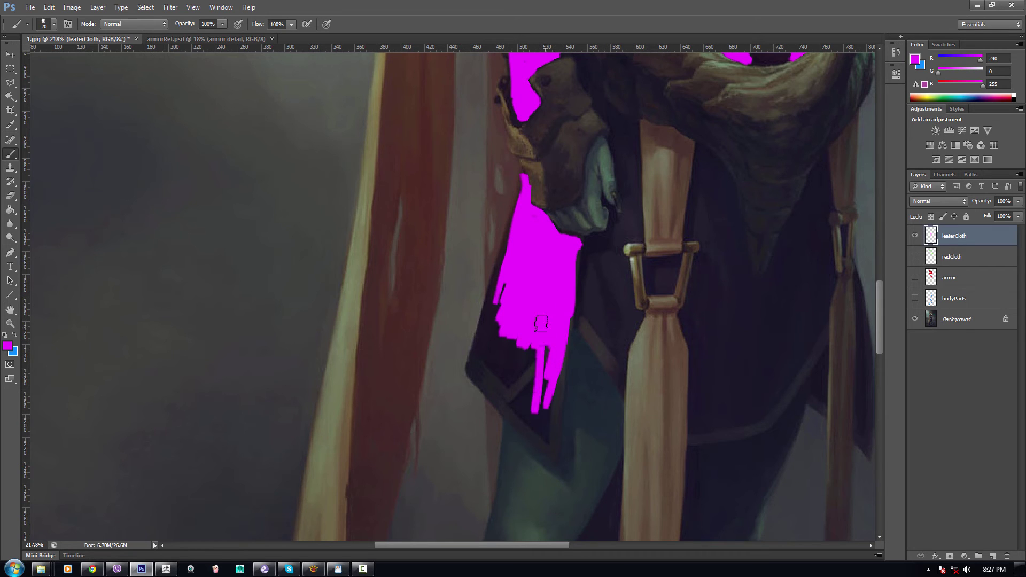
pyautogui.moveTo(541, 324); pyautogui.dragTo(528, 401)
pyautogui.moveTo(527, 347)
pyautogui.mouseDown()
pyautogui.moveTo(517, 385)
pyautogui.moveTo(491, 370)
pyautogui.mouseUp()
pyautogui.moveTo(505, 309)
pyautogui.mouseDown()
pyautogui.moveTo(485, 362)
pyautogui.moveTo(510, 264)
pyautogui.mouseUp()
pyautogui.moveTo(489, 318)
pyautogui.mouseDown()
pyautogui.moveTo(475, 357)
pyautogui.moveTo(500, 394)
pyautogui.moveTo(540, 419)
pyautogui.mouseUp()
pyautogui.moveTo(490, 369); pyautogui.dragTo(537, 431)
# Step: Fill the gaps near the skirt flap's pointed tip and smooth its outer edge in magenta
pyautogui.press('[')
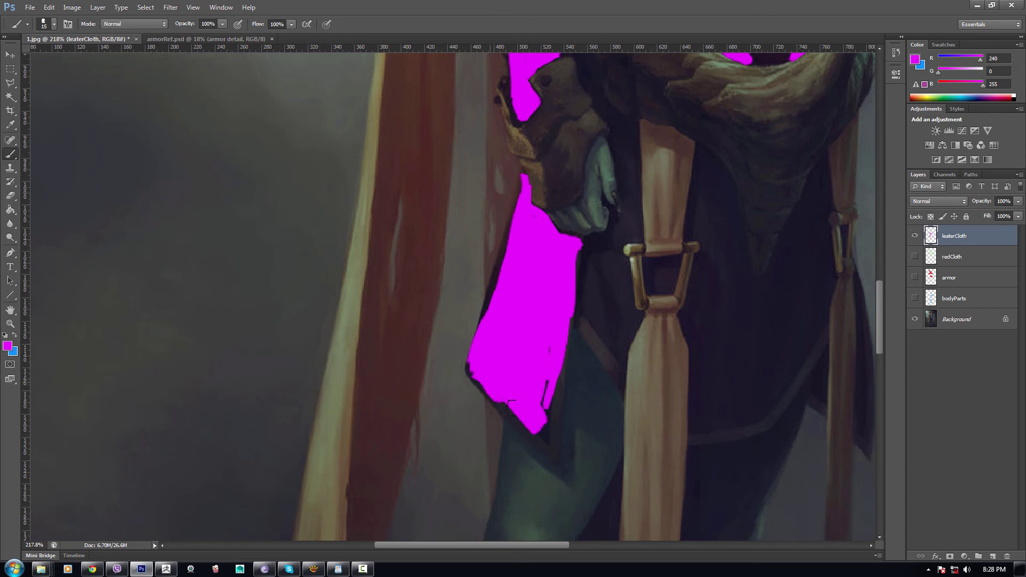
pyautogui.moveTo(492, 389)
pyautogui.mouseDown()
pyautogui.moveTo(542, 445)
pyautogui.moveTo(492, 393)
pyautogui.mouseUp()
pyautogui.moveTo(541, 441)
pyautogui.mouseDown()
pyautogui.moveTo(551, 447)
pyautogui.moveTo(549, 411)
pyautogui.mouseUp()
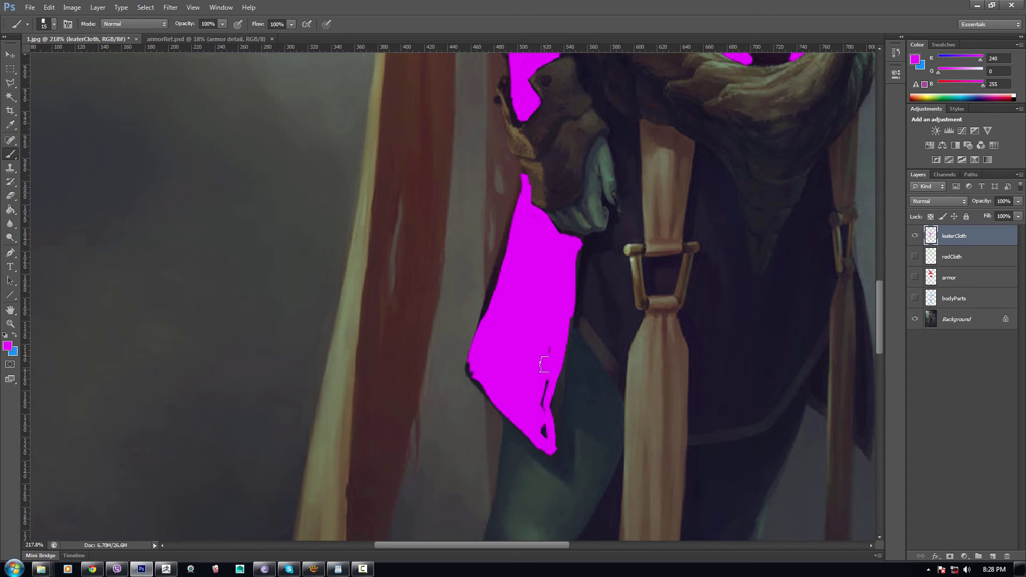
pyautogui.moveTo(544, 374)
pyautogui.mouseDown()
pyautogui.moveTo(544, 436)
pyautogui.moveTo(556, 348)
pyautogui.moveTo(559, 415)
pyautogui.moveTo(549, 432)
pyautogui.mouseUp()
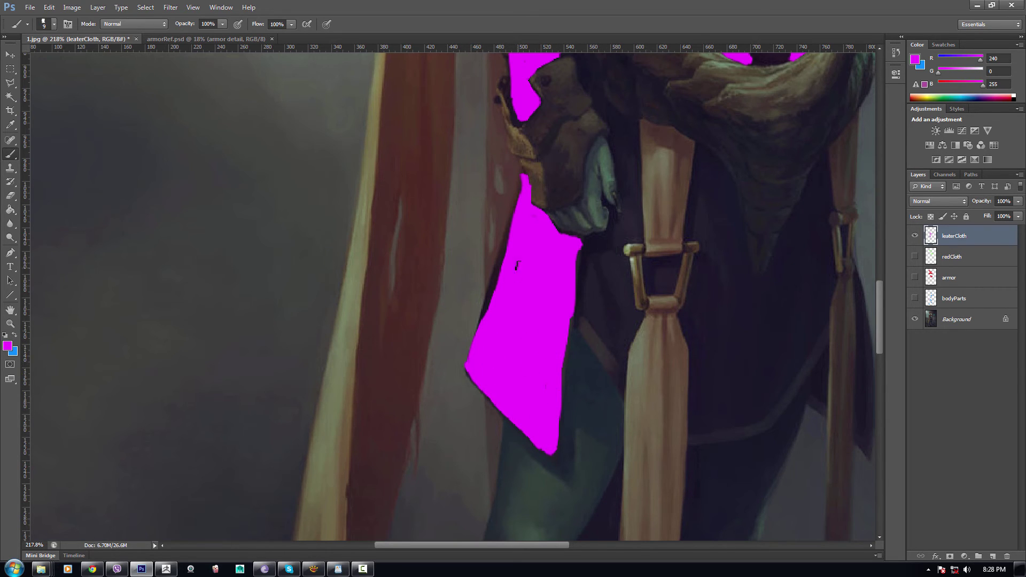
pyautogui.moveTo(500, 276); pyautogui.dragTo(492, 302)
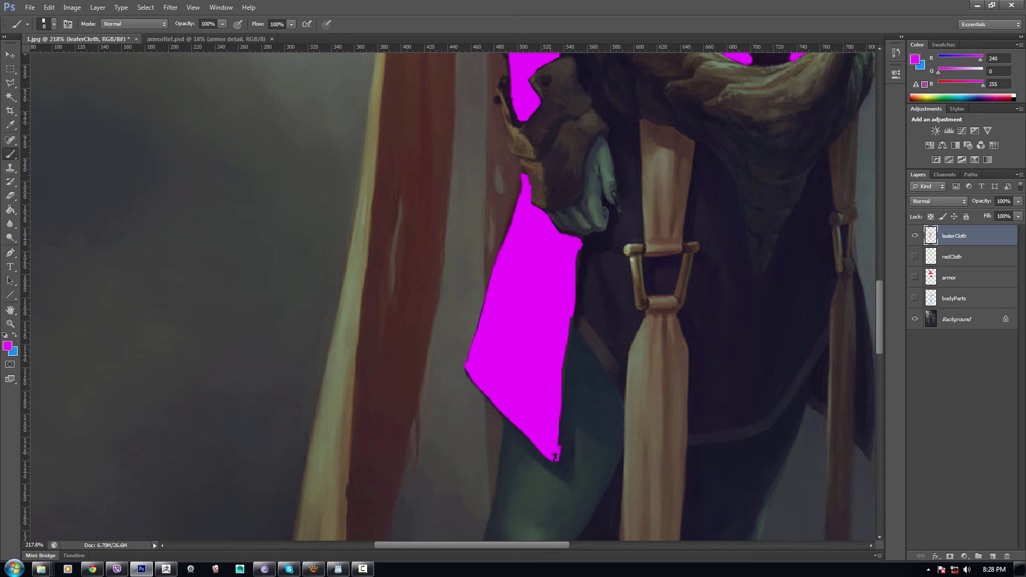
# Step: Paint the skirt section between the hand and the central hanging strap magenta, from the belt down to its hem
pyautogui.moveTo(576, 306); pyautogui.dragTo(620, 362)
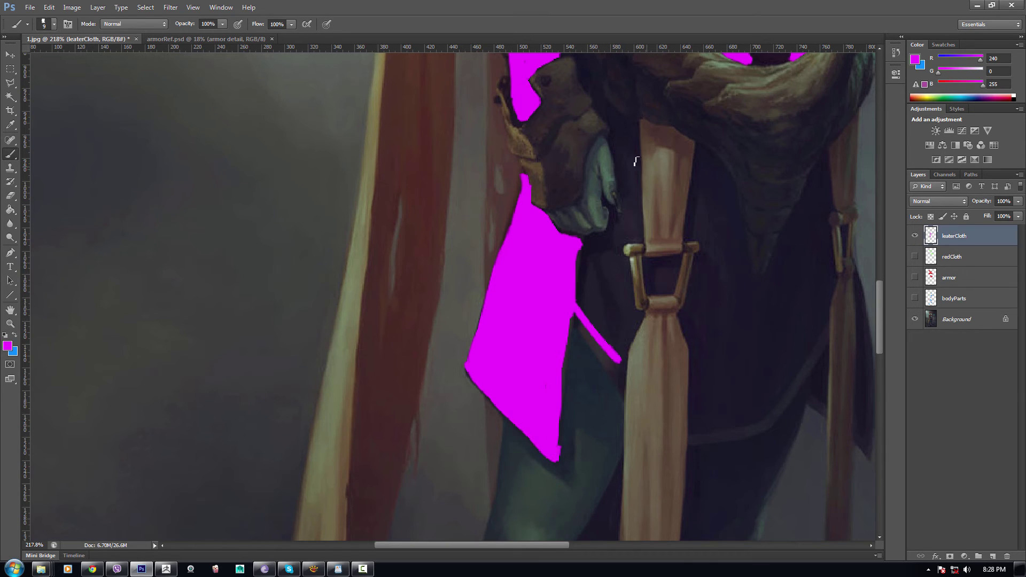
pyautogui.moveTo(620, 115)
pyautogui.mouseDown()
pyautogui.moveTo(637, 233)
pyautogui.moveTo(636, 154)
pyautogui.moveTo(618, 182)
pyautogui.moveTo(620, 243)
pyautogui.moveTo(638, 238)
pyautogui.moveTo(616, 218)
pyautogui.moveTo(581, 247)
pyautogui.moveTo(585, 313)
pyautogui.moveTo(609, 262)
pyautogui.moveTo(623, 287)
pyautogui.moveTo(602, 336)
pyautogui.moveTo(628, 307)
pyautogui.moveTo(619, 343)
pyautogui.moveTo(607, 350)
pyautogui.moveTo(601, 340)
pyautogui.mouseUp()
pyautogui.press(']')
pyautogui.press('[')
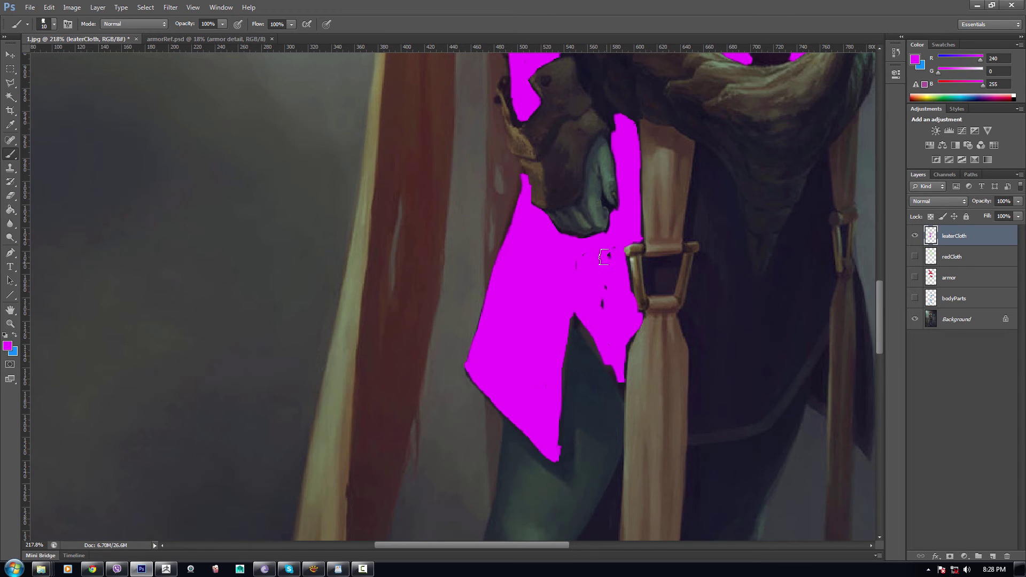
pyautogui.moveTo(604, 257); pyautogui.dragTo(600, 290)
pyautogui.moveTo(623, 374); pyautogui.dragTo(613, 365)
# Step: Paint the middle of the skirt between the two hanging straps magenta, reaching up beside the belt's pointed drape
pyautogui.press(']')
pyautogui.press(']')
pyautogui.press(']')
pyautogui.press(']')
pyautogui.press(']')
pyautogui.moveTo(722, 207)
pyautogui.mouseDown()
pyautogui.moveTo(741, 344)
pyautogui.moveTo(719, 196)
pyautogui.moveTo(721, 292)
pyautogui.moveTo(755, 371)
pyautogui.moveTo(751, 353)
pyautogui.moveTo(797, 272)
pyautogui.moveTo(753, 339)
pyautogui.moveTo(744, 300)
pyautogui.mouseUp()
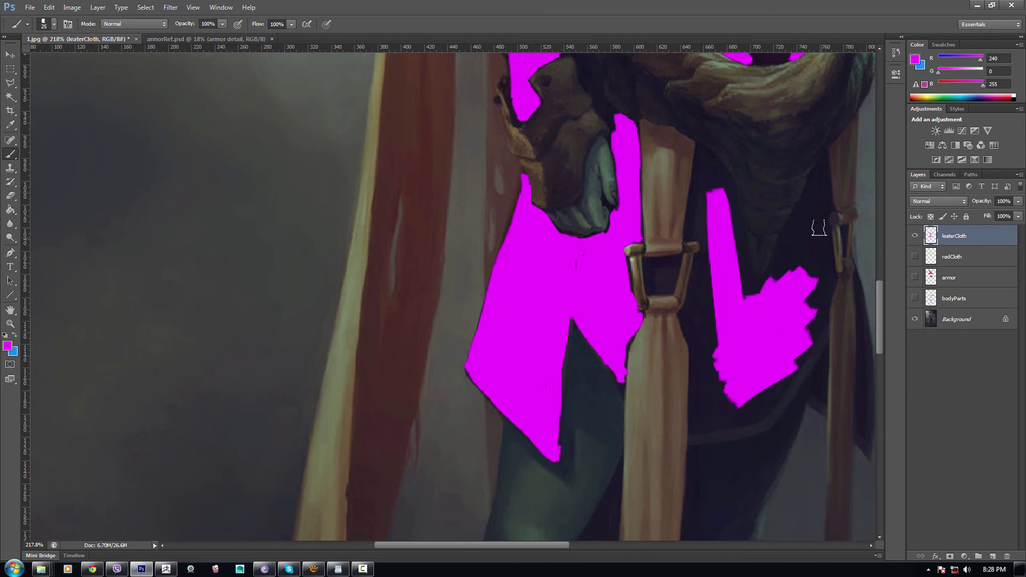
pyautogui.moveTo(822, 179); pyautogui.dragTo(795, 248)
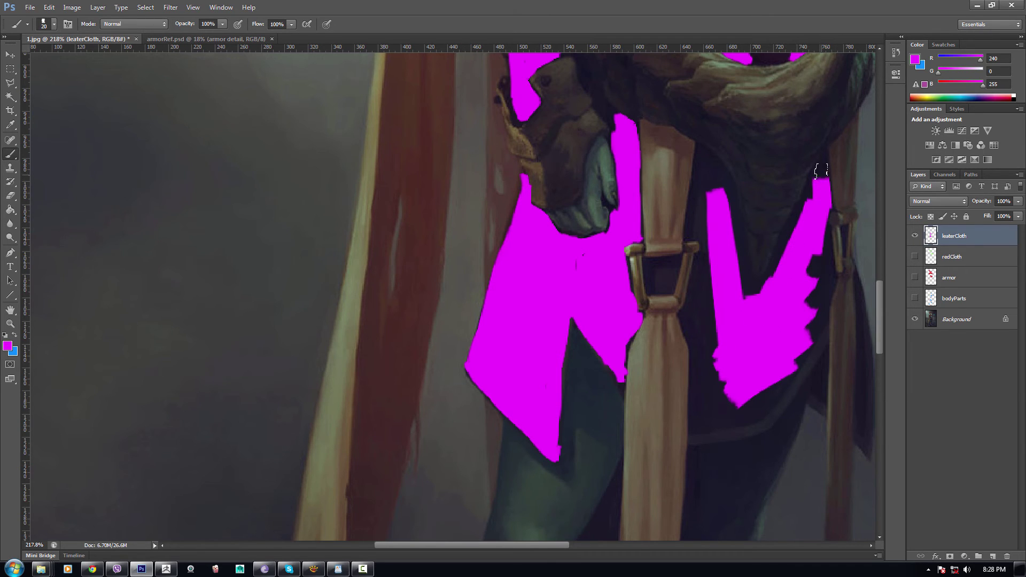
pyautogui.moveTo(822, 171)
pyautogui.mouseDown()
pyautogui.moveTo(803, 246)
pyautogui.moveTo(808, 189)
pyautogui.moveTo(784, 269)
pyautogui.moveTo(816, 239)
pyautogui.moveTo(811, 210)
pyautogui.moveTo(815, 267)
pyautogui.moveTo(825, 268)
pyautogui.moveTo(820, 243)
pyautogui.moveTo(791, 332)
pyautogui.moveTo(795, 282)
pyautogui.mouseUp()
# Step: Fill the skirt between the straps magenta down to its hem and up to the horned belt
pyautogui.moveTo(810, 325)
pyautogui.mouseDown()
pyautogui.moveTo(781, 383)
pyautogui.moveTo(812, 335)
pyautogui.moveTo(778, 367)
pyautogui.moveTo(770, 405)
pyautogui.moveTo(718, 428)
pyautogui.mouseUp()
pyautogui.moveTo(722, 318)
pyautogui.mouseDown()
pyautogui.moveTo(708, 339)
pyautogui.moveTo(697, 292)
pyautogui.moveTo(698, 282)
pyautogui.moveTo(711, 311)
pyautogui.moveTo(714, 284)
pyautogui.mouseUp()
pyautogui.moveTo(715, 186)
pyautogui.mouseDown()
pyautogui.moveTo(704, 162)
pyautogui.moveTo(738, 240)
pyautogui.moveTo(721, 189)
pyautogui.moveTo(750, 302)
pyautogui.mouseUp()
pyautogui.press('[')
pyautogui.moveTo(714, 185)
pyautogui.mouseDown()
pyautogui.moveTo(701, 159)
pyautogui.moveTo(733, 208)
pyautogui.moveTo(702, 167)
pyautogui.moveTo(695, 207)
pyautogui.moveTo(706, 260)
pyautogui.moveTo(685, 316)
pyautogui.moveTo(706, 374)
pyautogui.moveTo(696, 409)
pyautogui.moveTo(711, 411)
pyautogui.moveTo(705, 431)
pyautogui.moveTo(777, 421)
pyautogui.moveTo(802, 382)
pyautogui.mouseUp()
pyautogui.moveTo(821, 348); pyautogui.dragTo(815, 338)
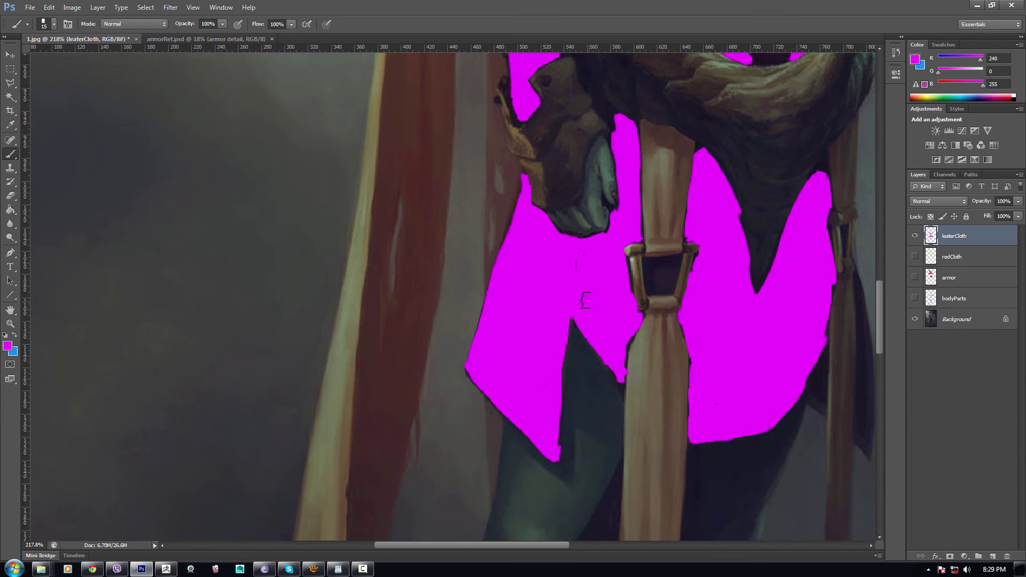
# Step: Paint the opening of the central strap's buckle magenta and touch up the skirt edges beside both straps
pyautogui.moveTo(628, 331); pyautogui.dragTo(623, 361)
pyautogui.moveTo(661, 271)
pyautogui.mouseDown()
pyautogui.moveTo(652, 283)
pyautogui.moveTo(671, 267)
pyautogui.moveTo(664, 289)
pyautogui.moveTo(661, 269)
pyautogui.moveTo(590, 395)
pyautogui.mouseUp()
pyautogui.scroll(-5, 663, 269)
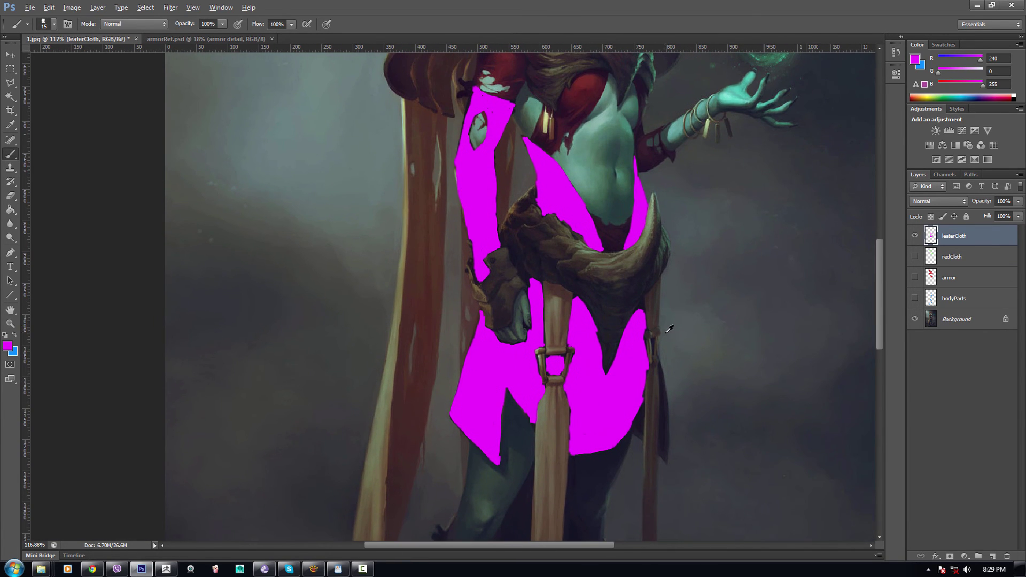
pyautogui.scroll(4, 667, 332)
pyautogui.moveTo(666, 351)
pyautogui.mouseDown()
pyautogui.moveTo(667, 384)
pyautogui.moveTo(649, 286)
pyautogui.mouseUp()
pyautogui.scroll(4, 644, 374)
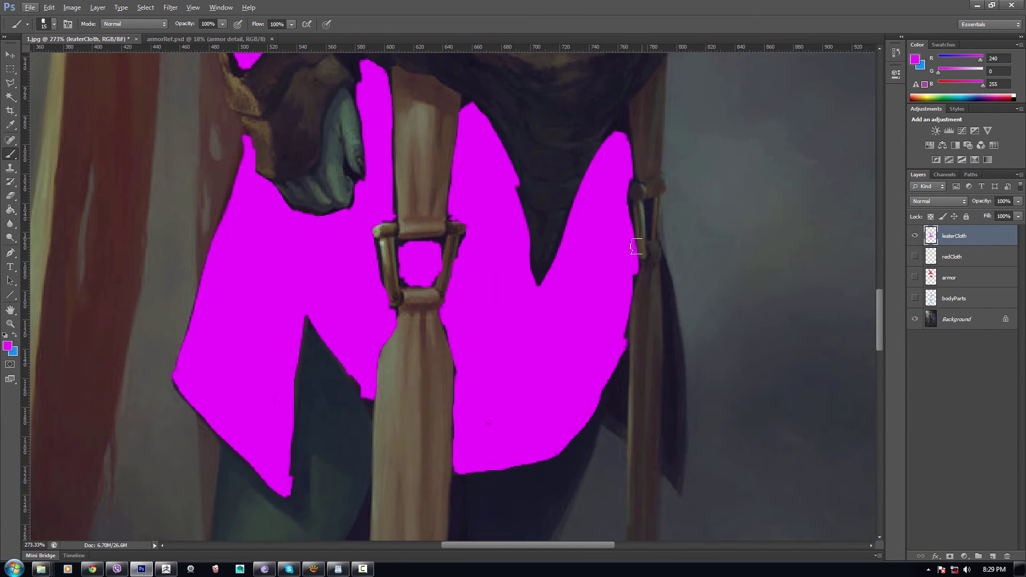
pyautogui.moveTo(615, 335); pyautogui.dragTo(626, 309)
# Step: Paint the narrow skirt flap beyond the far strap magenta down to its pointed tip
pyautogui.moveTo(664, 268); pyautogui.dragTo(687, 385)
pyautogui.press(']')
pyautogui.press(']')
pyautogui.press(']')
pyautogui.moveTo(666, 289); pyautogui.dragTo(681, 427)
pyautogui.moveTo(671, 359); pyautogui.dragTo(672, 425)
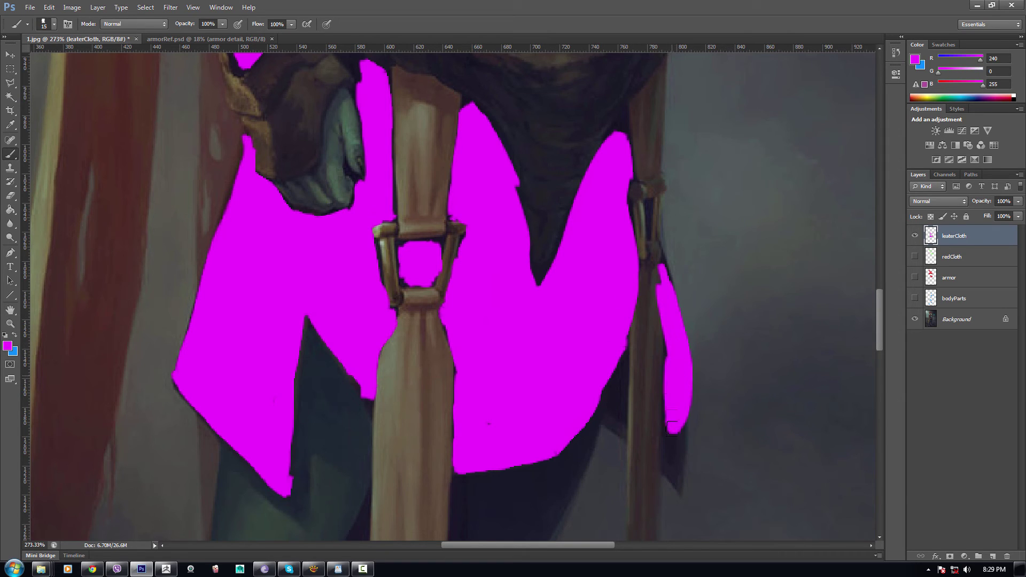
pyautogui.moveTo(672, 377); pyautogui.dragTo(672, 452)
pyautogui.moveTo(679, 396); pyautogui.dragTo(677, 464)
pyautogui.moveTo(684, 391)
pyautogui.mouseDown()
pyautogui.moveTo(679, 466)
pyautogui.moveTo(684, 455)
pyautogui.mouseUp()
# Step: Fill the narrow flap's inner edge and the small dark cloth corner beside the far strap in magenta
pyautogui.press('[')
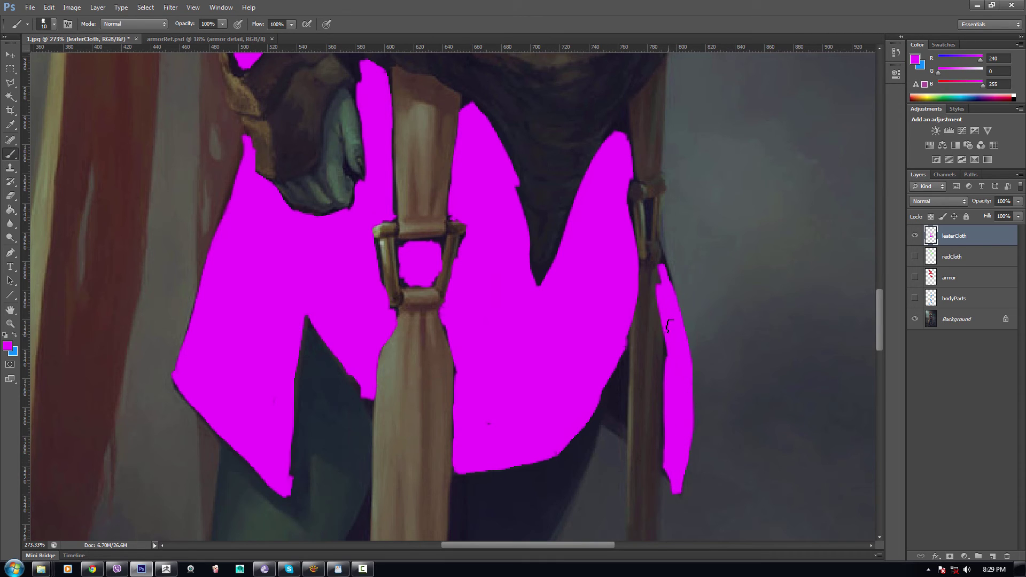
pyautogui.moveTo(669, 329)
pyautogui.mouseDown()
pyautogui.moveTo(665, 369)
pyautogui.moveTo(618, 375)
pyautogui.moveTo(623, 422)
pyautogui.mouseUp()
pyautogui.moveTo(622, 366)
pyautogui.mouseDown()
pyautogui.moveTo(615, 419)
pyautogui.moveTo(596, 402)
pyautogui.moveTo(622, 430)
pyautogui.mouseUp()
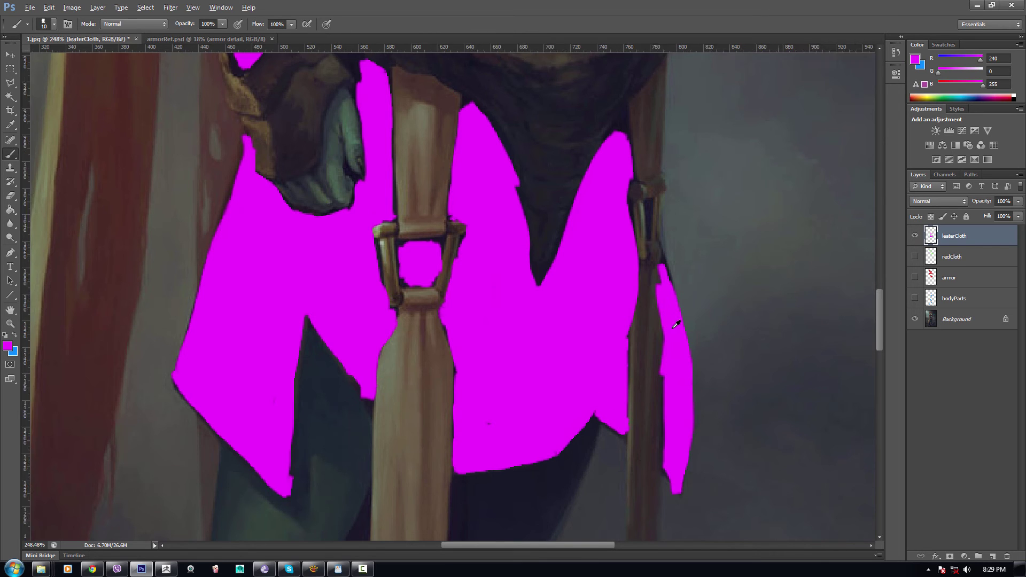
pyautogui.scroll(-3, 677, 323)
pyautogui.scroll(3, 696, 326)
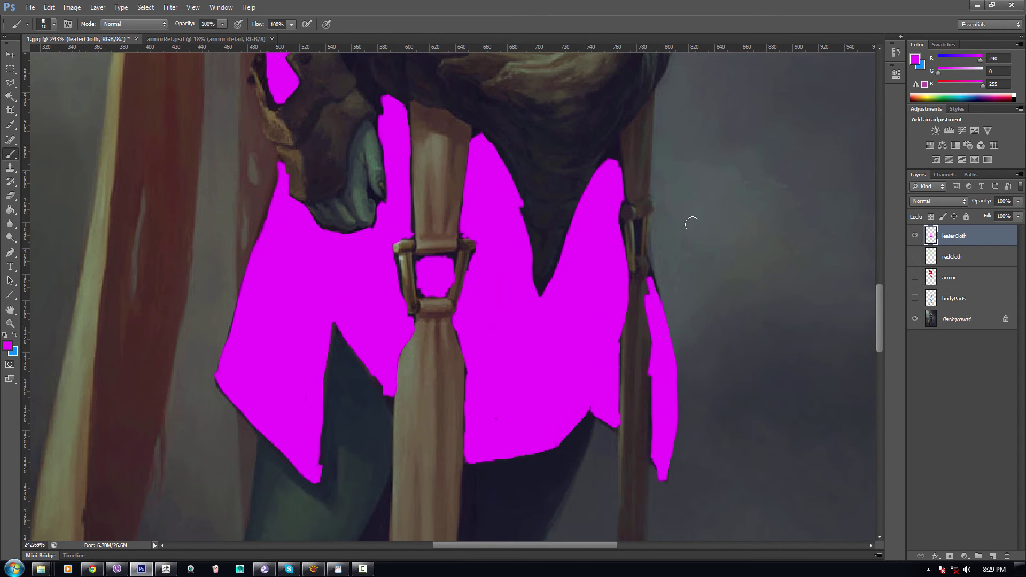
pyautogui.hotkey('ctrl', 'z')
# Step: Paint a magenta base along the front boot's shaft from its upper point down to the ankle wrap
pyautogui.scroll(-7, 665, 376)
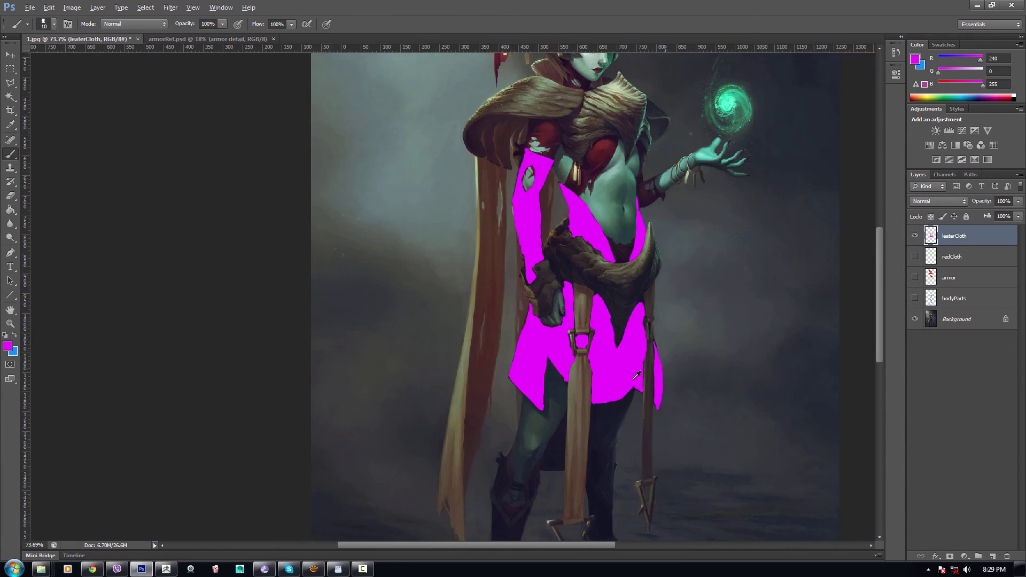
pyautogui.moveTo(584, 368); pyautogui.dragTo(601, 179)
pyautogui.scroll(3, 514, 276)
pyautogui.scroll(2, 511, 271)
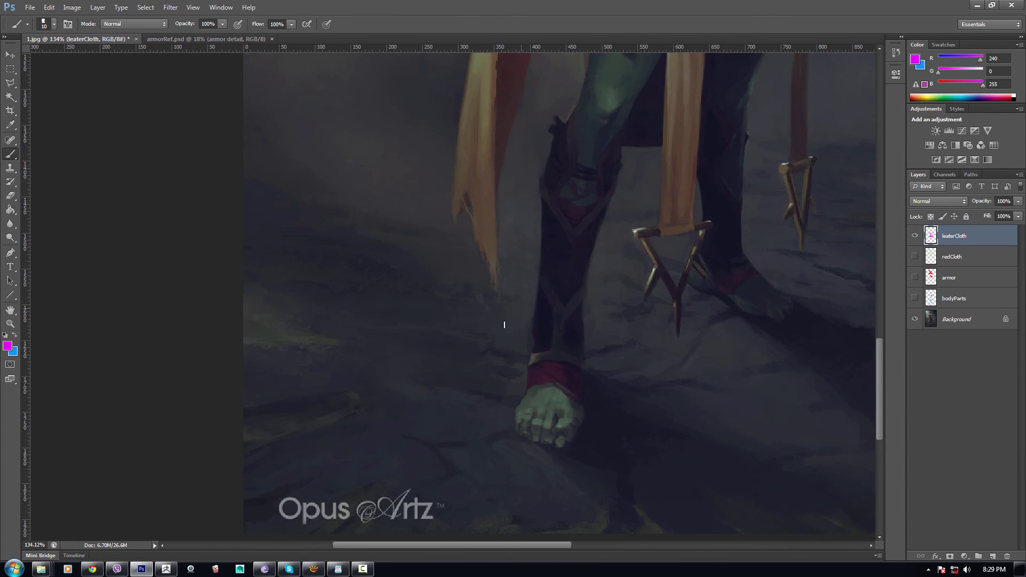
pyautogui.moveTo(565, 134)
pyautogui.mouseDown()
pyautogui.moveTo(561, 158)
pyautogui.moveTo(571, 158)
pyautogui.moveTo(567, 137)
pyautogui.moveTo(571, 157)
pyautogui.moveTo(556, 174)
pyautogui.moveTo(566, 160)
pyautogui.moveTo(558, 154)
pyautogui.moveTo(548, 193)
pyautogui.moveTo(564, 302)
pyautogui.moveTo(546, 348)
pyautogui.moveTo(564, 353)
pyautogui.moveTo(545, 354)
pyautogui.moveTo(561, 274)
pyautogui.moveTo(554, 215)
pyautogui.moveTo(548, 234)
pyautogui.moveTo(558, 244)
pyautogui.moveTo(586, 235)
pyautogui.mouseUp()
pyautogui.press(']')
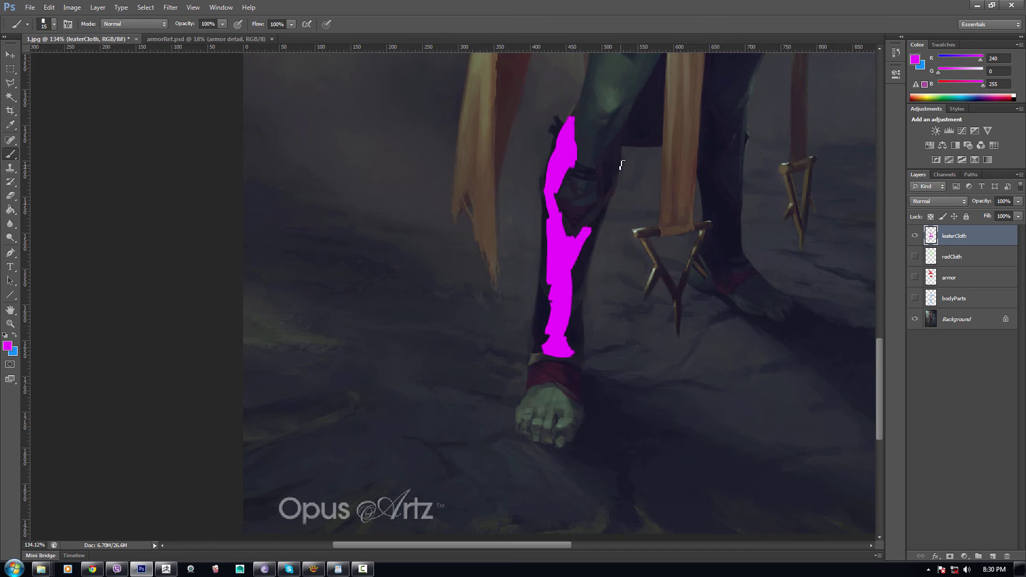
# Step: Fill out the front boot's shaft in magenta, including its second upper point and the edges around the knee opening
pyautogui.moveTo(599, 162)
pyautogui.mouseDown()
pyautogui.moveTo(602, 204)
pyautogui.moveTo(611, 191)
pyautogui.moveTo(576, 237)
pyautogui.moveTo(576, 250)
pyautogui.moveTo(604, 193)
pyautogui.moveTo(560, 328)
pyautogui.moveTo(579, 279)
pyautogui.moveTo(579, 350)
pyautogui.moveTo(567, 354)
pyautogui.moveTo(579, 366)
pyautogui.moveTo(558, 340)
pyautogui.moveTo(568, 342)
pyautogui.moveTo(540, 356)
pyautogui.moveTo(554, 224)
pyautogui.moveTo(536, 348)
pyautogui.mouseUp()
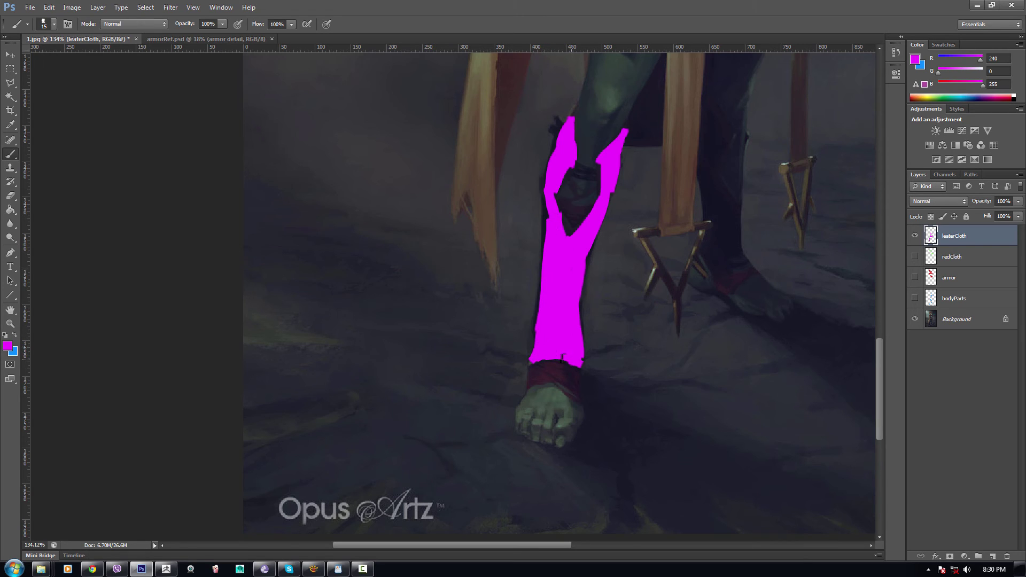
pyautogui.moveTo(609, 324); pyautogui.dragTo(592, 360)
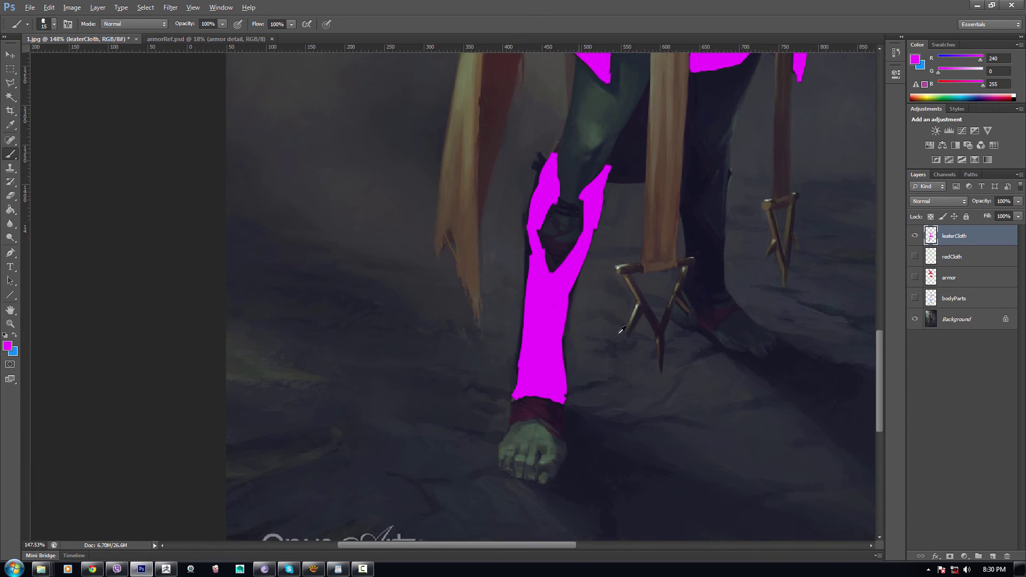
pyautogui.scroll(2, 617, 333)
pyautogui.moveTo(528, 217)
pyautogui.mouseDown()
pyautogui.moveTo(510, 205)
pyautogui.moveTo(520, 255)
pyautogui.moveTo(510, 223)
pyautogui.mouseUp()
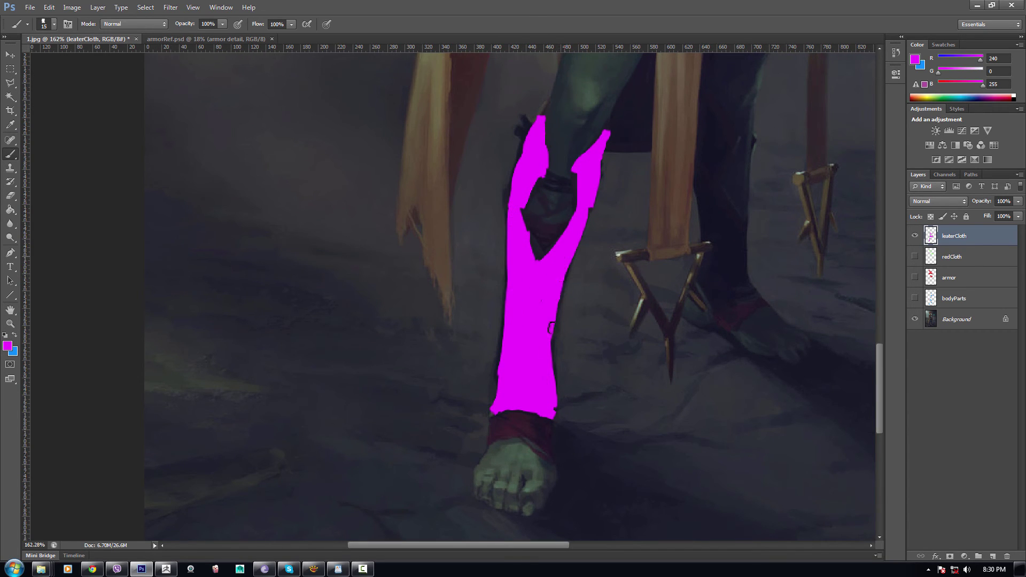
pyautogui.moveTo(553, 327); pyautogui.dragTo(555, 353)
# Step: Paint the far boot magenta beside the hanging strap down to the ankle and touch up the front boot's edge
pyautogui.moveTo(721, 146)
pyautogui.mouseDown()
pyautogui.moveTo(710, 105)
pyautogui.moveTo(722, 121)
pyautogui.moveTo(709, 171)
pyautogui.mouseUp()
pyautogui.moveTo(710, 121)
pyautogui.mouseDown()
pyautogui.moveTo(712, 130)
pyautogui.moveTo(704, 110)
pyautogui.moveTo(705, 188)
pyautogui.moveTo(735, 235)
pyautogui.moveTo(714, 195)
pyautogui.moveTo(706, 221)
pyautogui.moveTo(702, 142)
pyautogui.moveTo(721, 243)
pyautogui.moveTo(708, 272)
pyautogui.moveTo(738, 277)
pyautogui.moveTo(720, 289)
pyautogui.moveTo(707, 278)
pyautogui.moveTo(720, 298)
pyautogui.mouseUp()
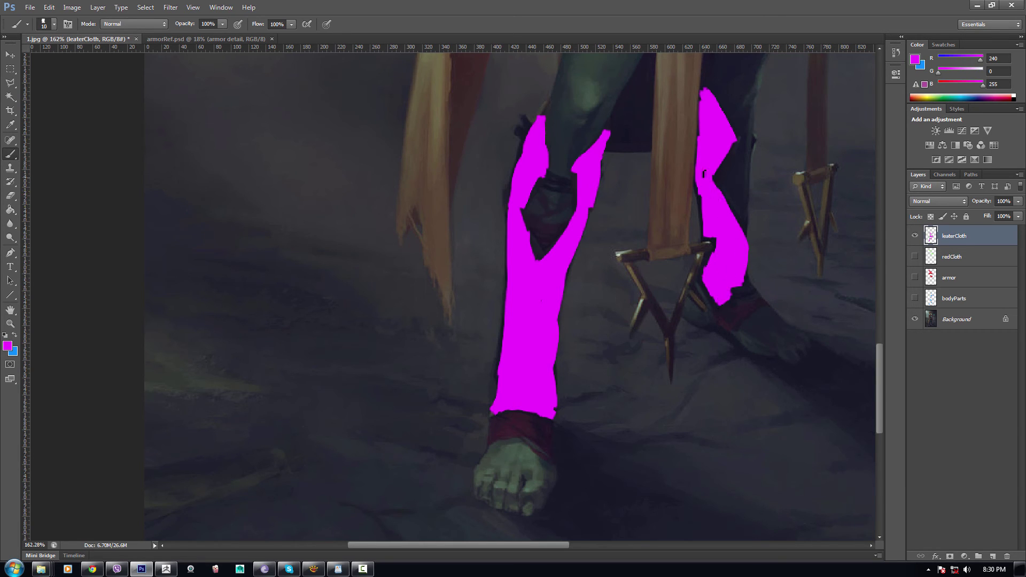
pyautogui.moveTo(717, 182); pyautogui.dragTo(734, 219)
pyautogui.moveTo(697, 182); pyautogui.dragTo(705, 214)
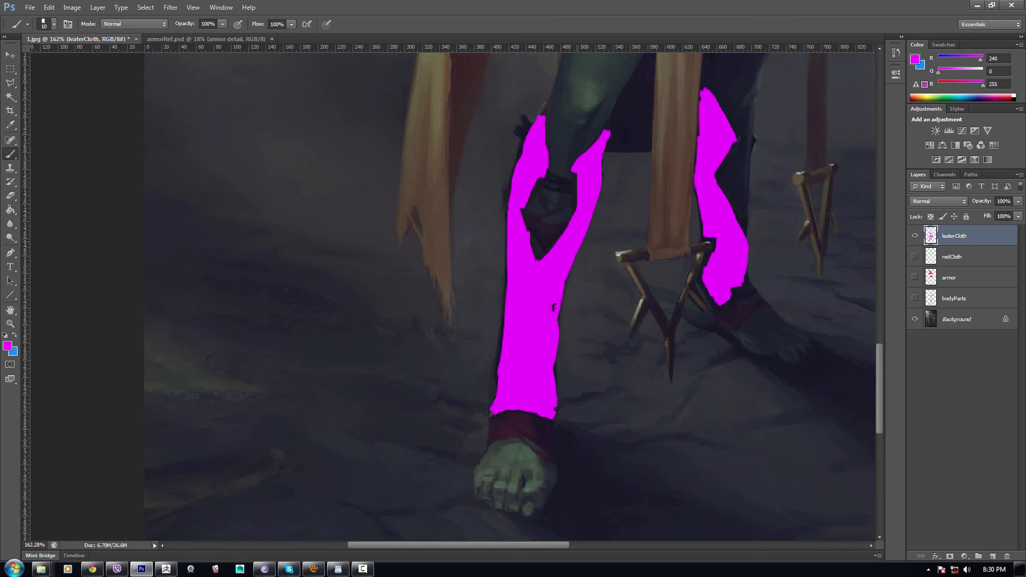
pyautogui.moveTo(565, 284); pyautogui.dragTo(554, 380)
# Step: Inspect the magenta leather areas from the boots up to the sleeve for missed spots
pyautogui.scroll(-5, 592, 337)
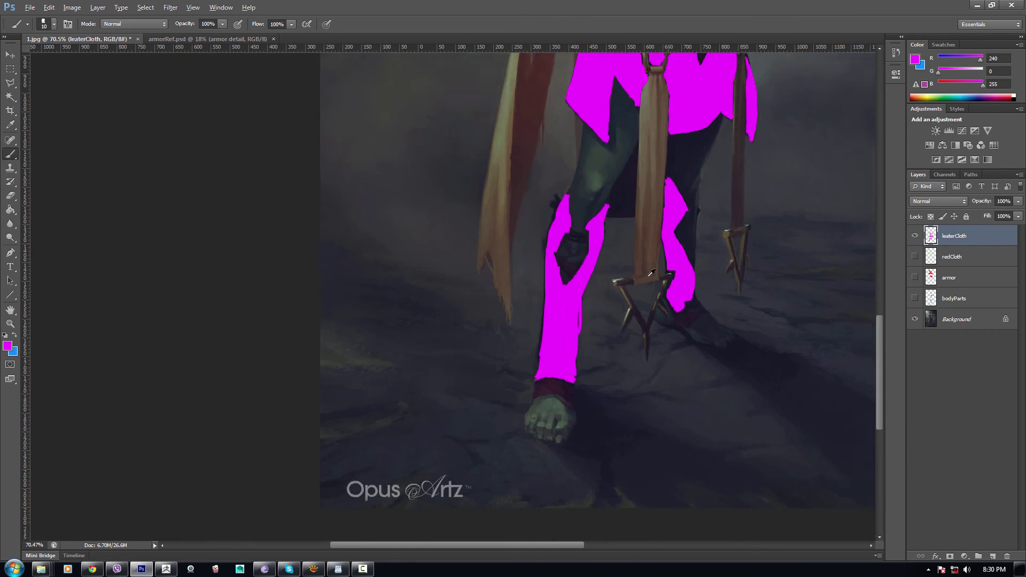
pyautogui.scroll(5, 682, 267)
pyautogui.scroll(-2, 671, 273)
pyautogui.scroll(-4, 672, 271)
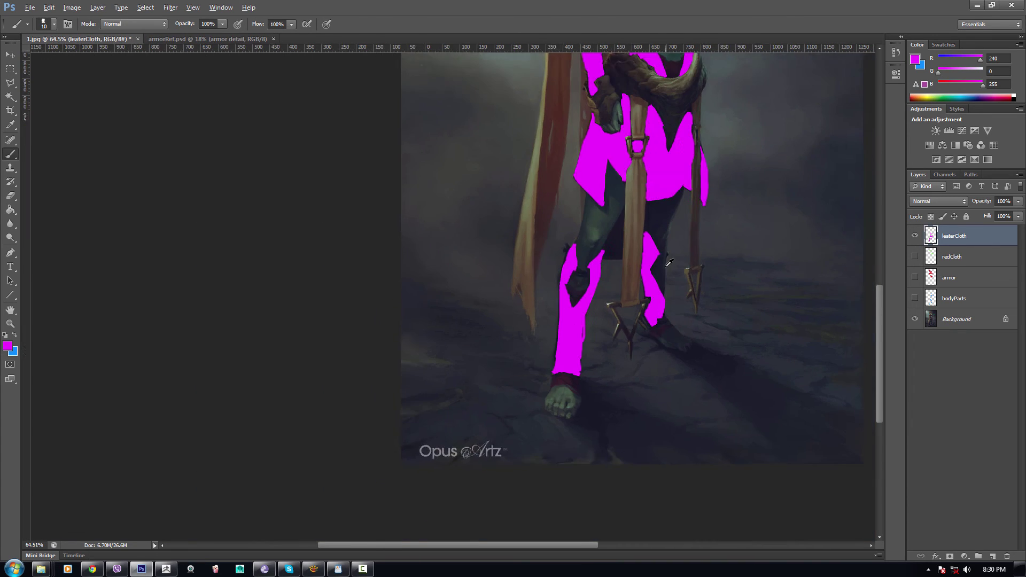
pyautogui.moveTo(636, 323); pyautogui.dragTo(651, 295)
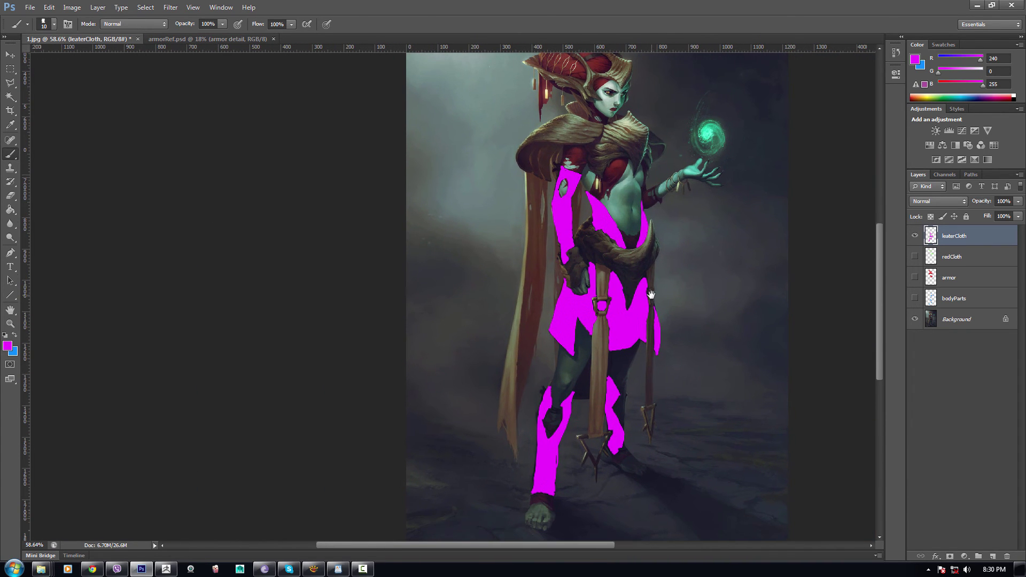
pyautogui.scroll(5, 668, 299)
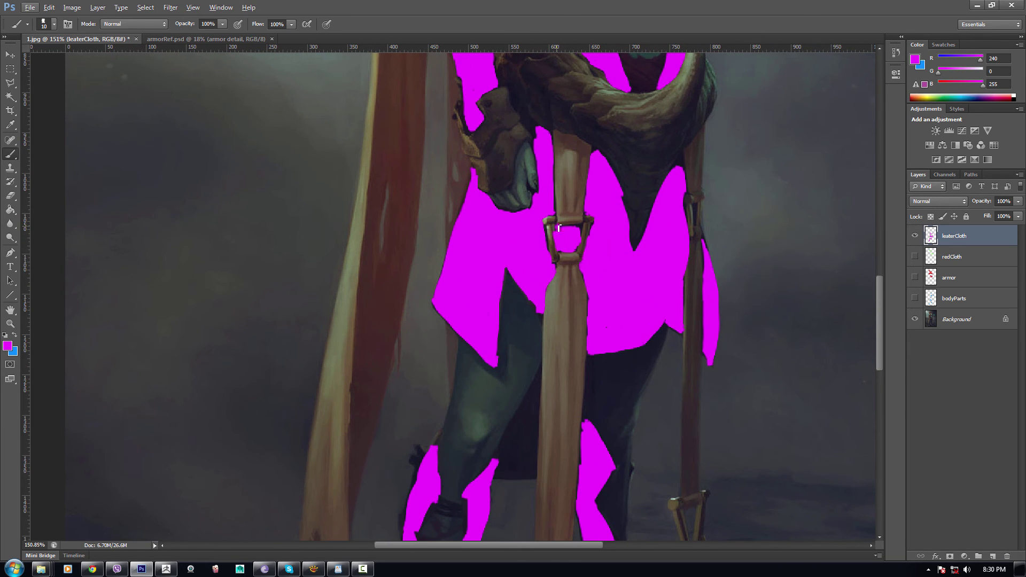
pyautogui.scroll(-3, 568, 229)
pyautogui.moveTo(620, 234); pyautogui.dragTo(620, 404)
pyautogui.moveTo(646, 361); pyautogui.dragTo(643, 382)
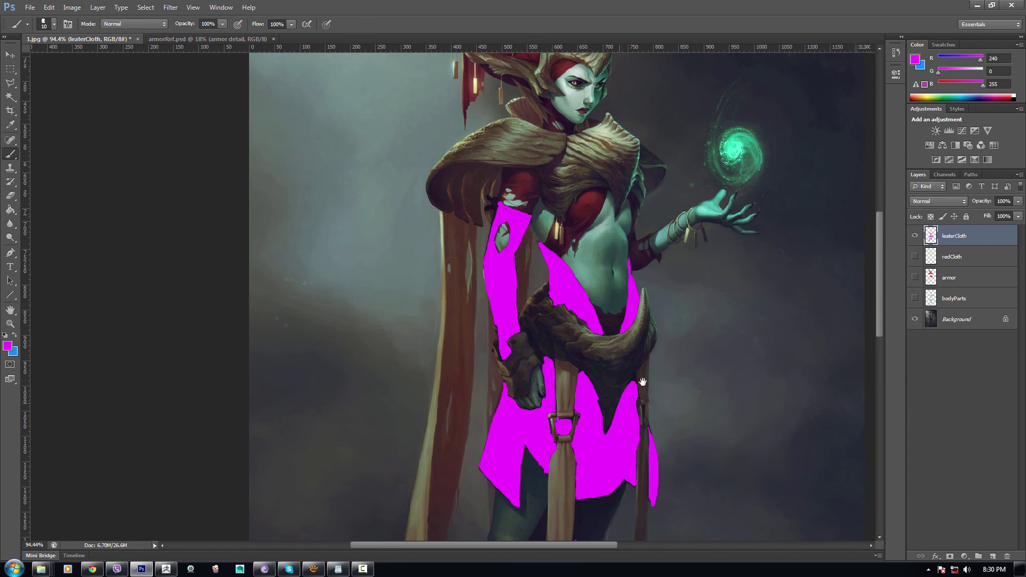
# Step: Hide the leaterCloth layer and add a new layer named whitecloth above it
pyautogui.click(915, 237)
pyautogui.scroll(2, 643, 374)
pyautogui.moveTo(585, 364); pyautogui.dragTo(620, 202)
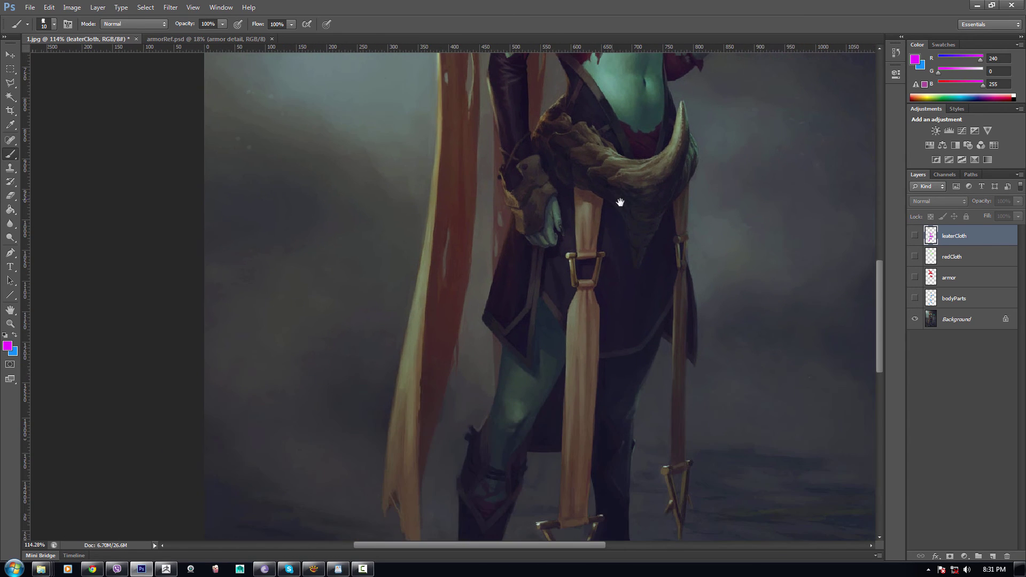
pyautogui.click(987, 554)
pyautogui.scroll(1, 593, 364)
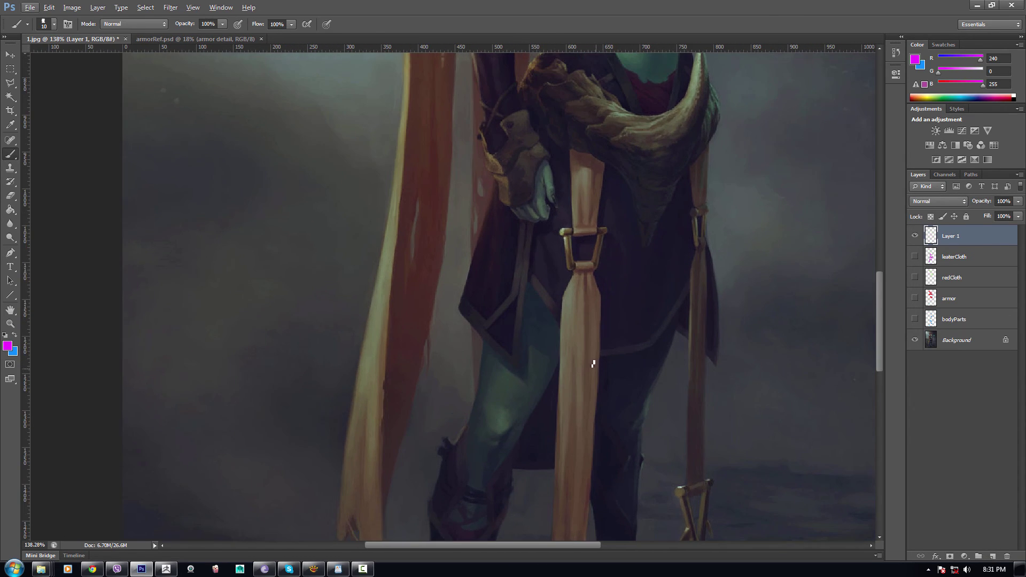
pyautogui.doubleClick(950, 237)
pyautogui.press('Return')
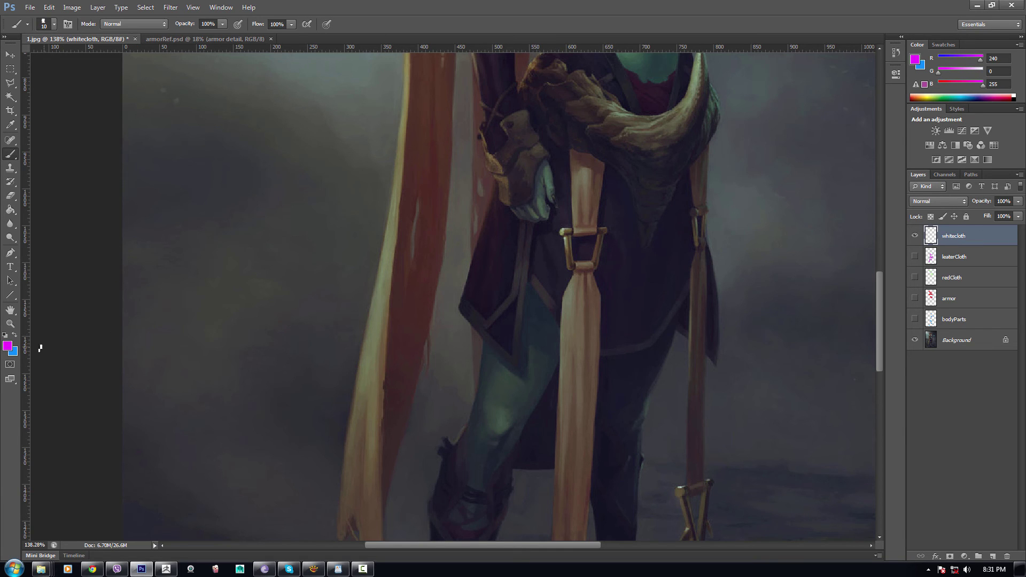
# Step: Set the foreground color to bright yellow, RGB 252, 255, 0
pyautogui.click(7, 346)
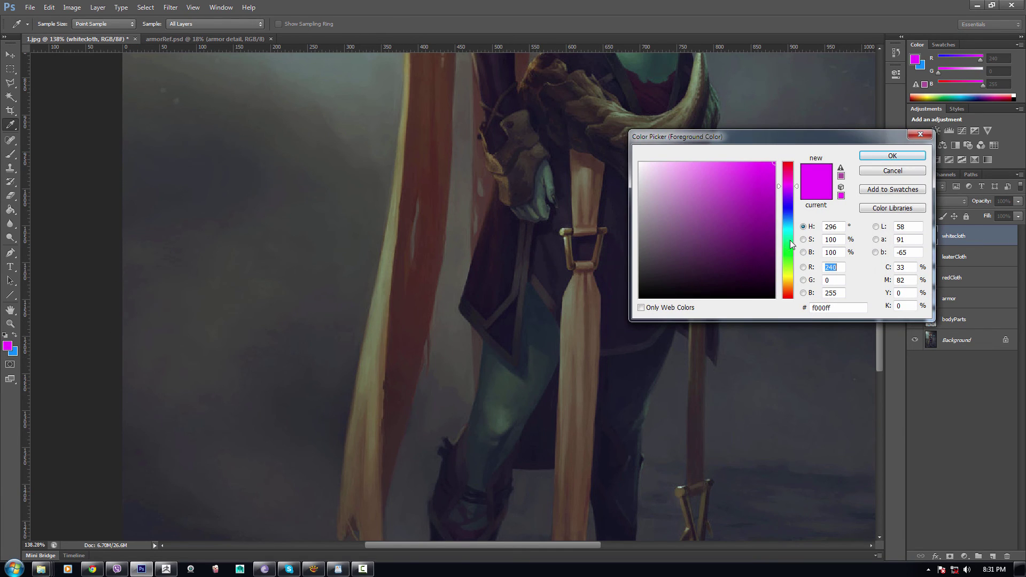
pyautogui.click(789, 228)
pyautogui.click(788, 273)
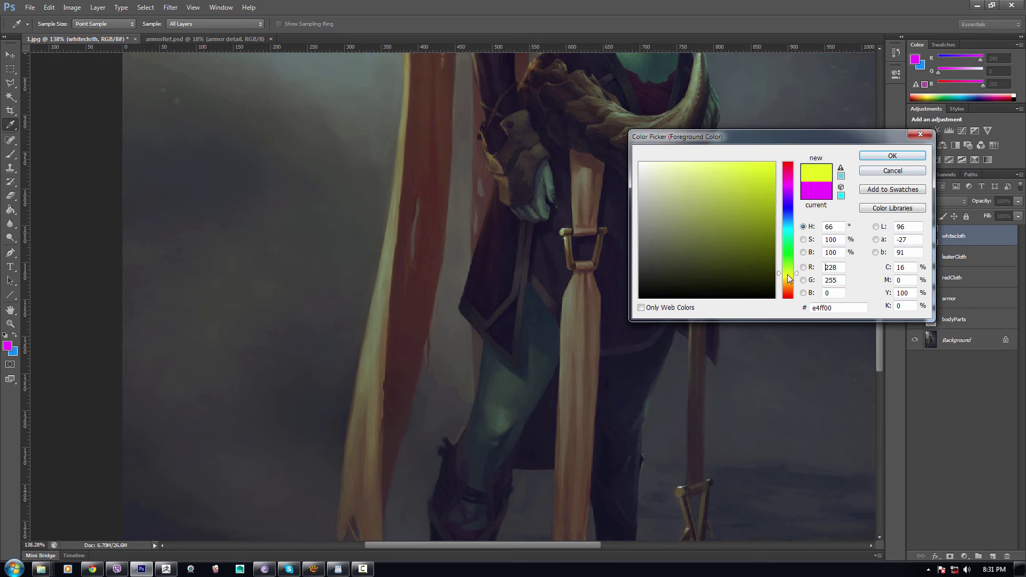
pyautogui.moveTo(788, 274); pyautogui.dragTo(788, 276)
pyautogui.click(889, 156)
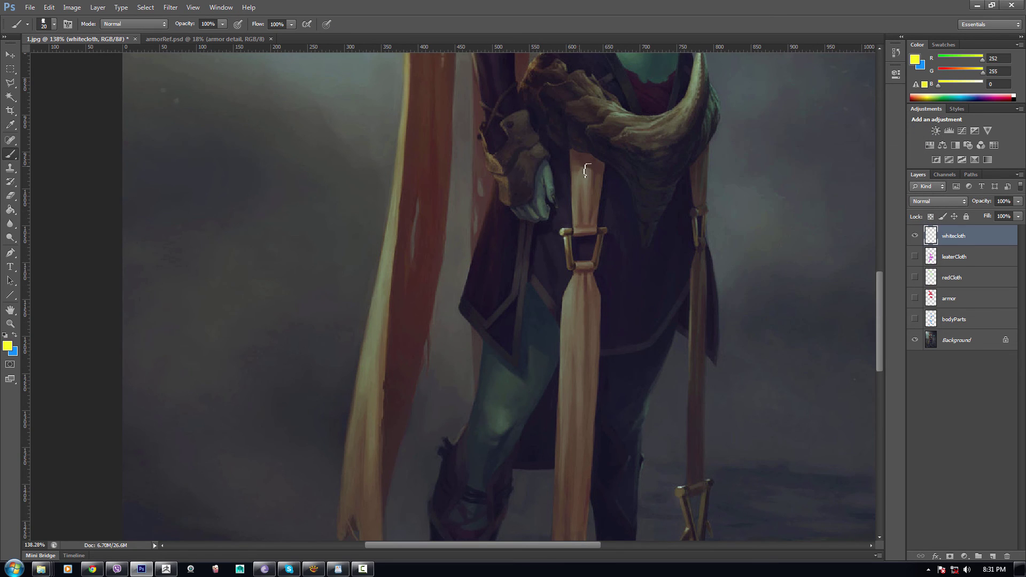
# Step: Begin painting the top of the front hanging strap yellow and set the whitecloth layer's opacity to 70%
pyautogui.moveTo(581, 159)
pyautogui.mouseDown()
pyautogui.moveTo(596, 161)
pyautogui.moveTo(596, 183)
pyautogui.mouseUp()
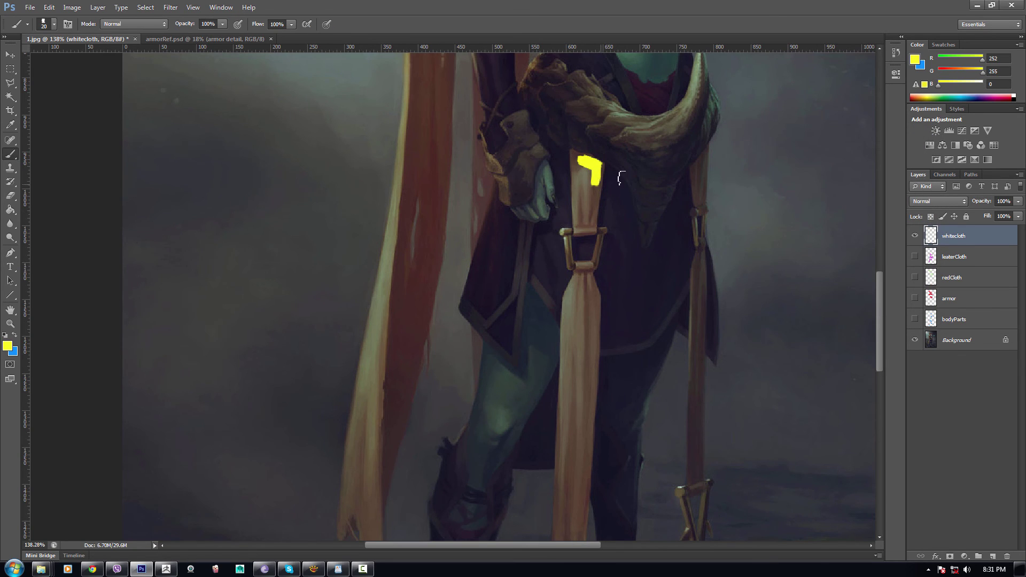
pyautogui.click(997, 201)
pyautogui.write('0')
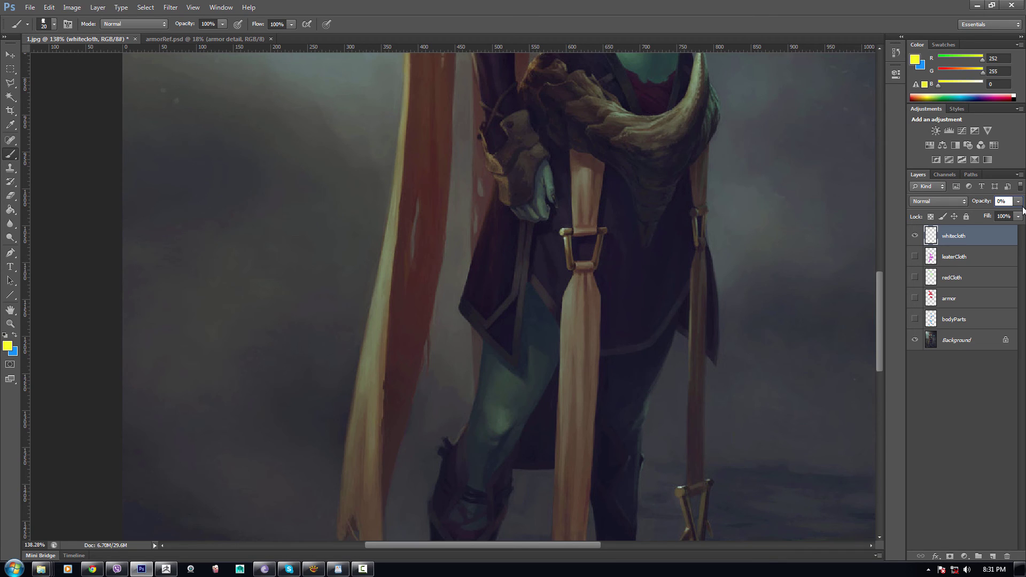
pyautogui.write('7')
pyautogui.press('Return')
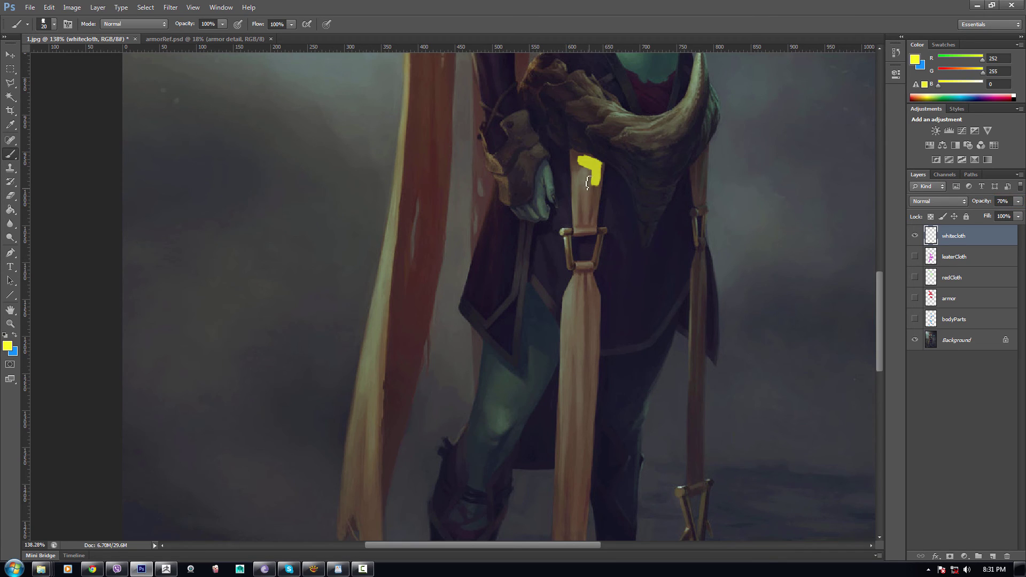
# Step: Fill the front strap's upper section in yellow from the belt armor down to the buckle
pyautogui.moveTo(590, 183)
pyautogui.mouseDown()
pyautogui.moveTo(583, 217)
pyautogui.moveTo(581, 165)
pyautogui.moveTo(595, 214)
pyautogui.moveTo(593, 189)
pyautogui.mouseUp()
pyautogui.press('[')
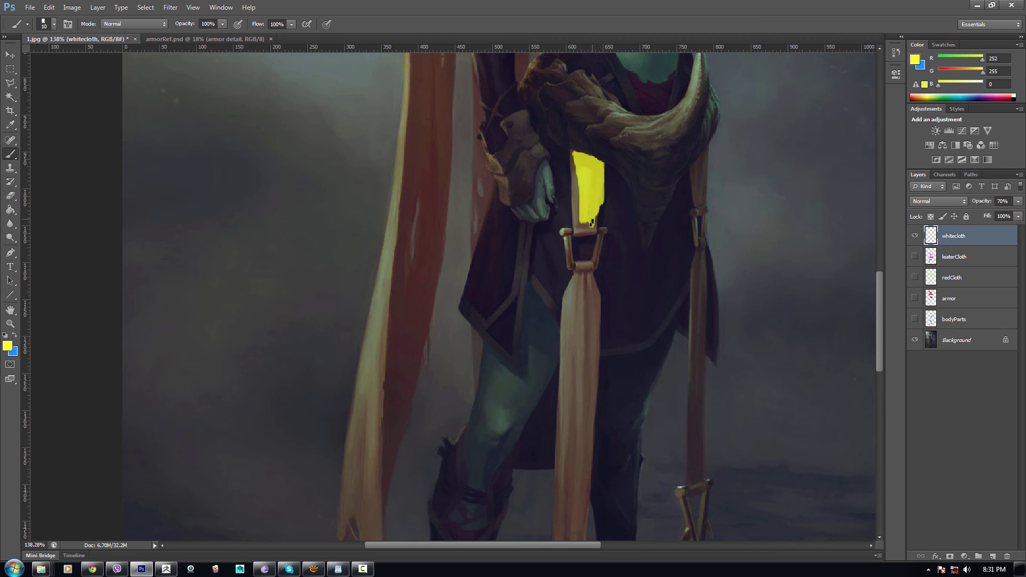
pyautogui.moveTo(593, 227)
pyautogui.mouseDown()
pyautogui.moveTo(580, 224)
pyautogui.moveTo(576, 166)
pyautogui.mouseUp()
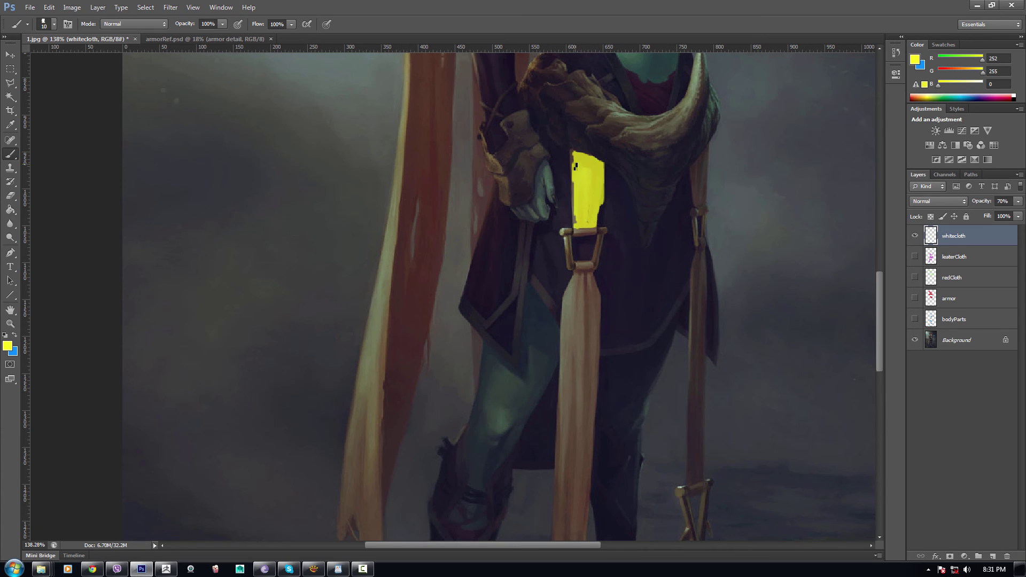
pyautogui.moveTo(579, 203); pyautogui.dragTo(577, 184)
# Step: Paint the front strap yellow from below the buckle down to the metal pendant, and undo the last stroke
pyautogui.press(']')
pyautogui.press(']')
pyautogui.moveTo(584, 279); pyautogui.dragTo(587, 374)
pyautogui.moveTo(579, 300); pyautogui.dragTo(577, 432)
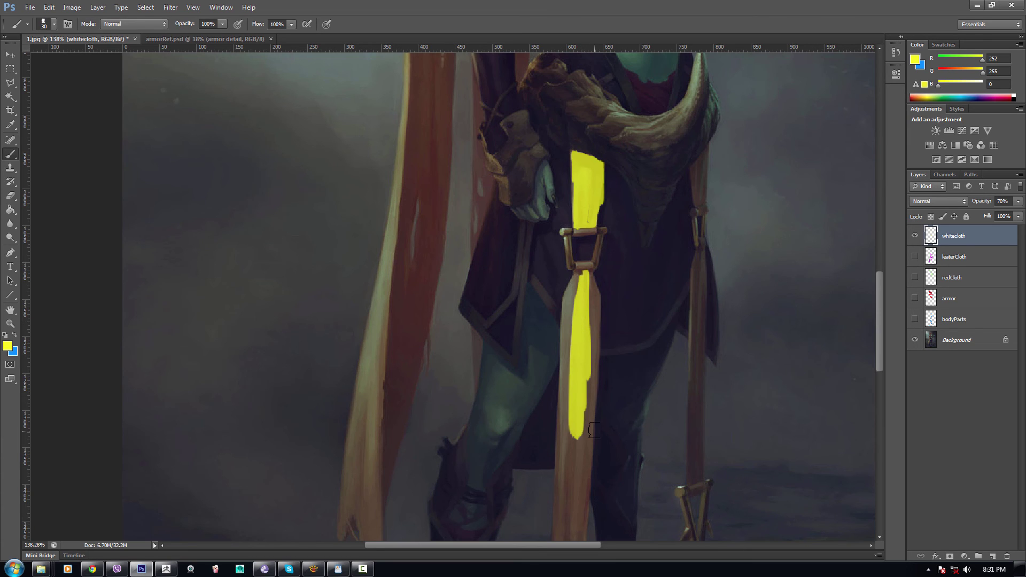
pyautogui.moveTo(609, 340); pyautogui.dragTo(610, 217)
pyautogui.press('[')
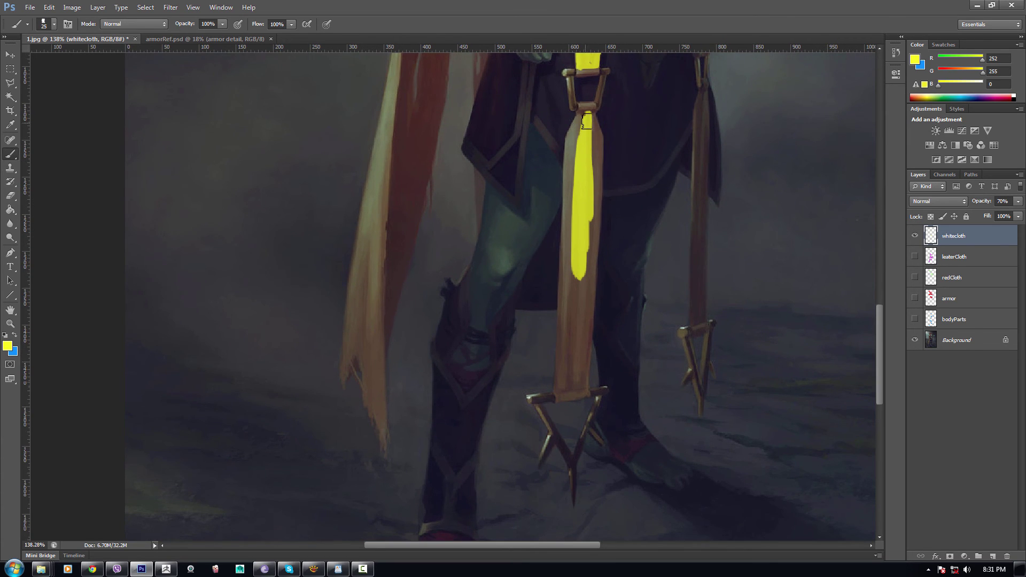
pyautogui.moveTo(587, 115)
pyautogui.mouseDown()
pyautogui.moveTo(575, 134)
pyautogui.moveTo(592, 134)
pyautogui.moveTo(591, 233)
pyautogui.moveTo(582, 143)
pyautogui.moveTo(571, 203)
pyautogui.moveTo(592, 279)
pyautogui.moveTo(583, 251)
pyautogui.moveTo(577, 389)
pyautogui.moveTo(593, 200)
pyautogui.moveTo(586, 265)
pyautogui.moveTo(575, 256)
pyautogui.moveTo(570, 274)
pyautogui.mouseUp()
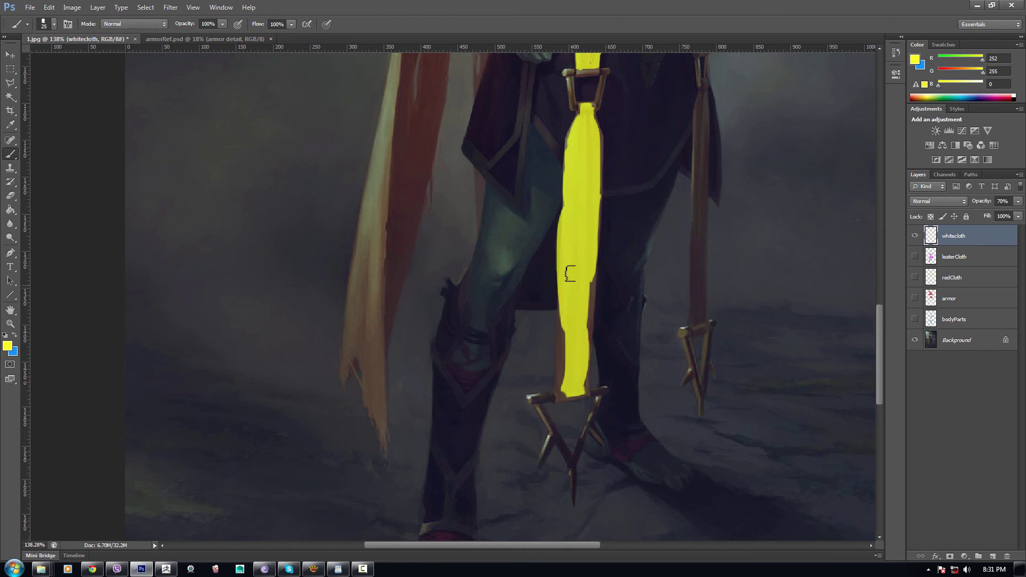
pyautogui.hotkey('ctrl', 'z')
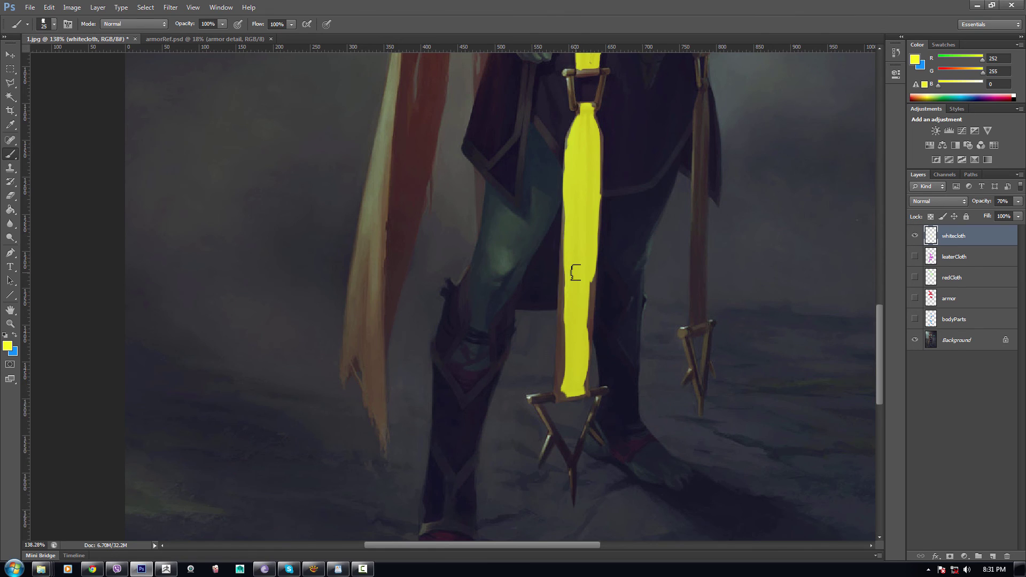
# Step: Fill the remaining edges of the front strap's long lower section in yellow
pyautogui.moveTo(589, 287)
pyautogui.mouseDown()
pyautogui.moveTo(577, 393)
pyautogui.moveTo(558, 395)
pyautogui.moveTo(561, 376)
pyautogui.mouseUp()
pyautogui.moveTo(568, 219); pyautogui.dragTo(562, 331)
pyautogui.moveTo(562, 262); pyautogui.dragTo(561, 364)
pyautogui.moveTo(569, 319); pyautogui.dragTo(568, 383)
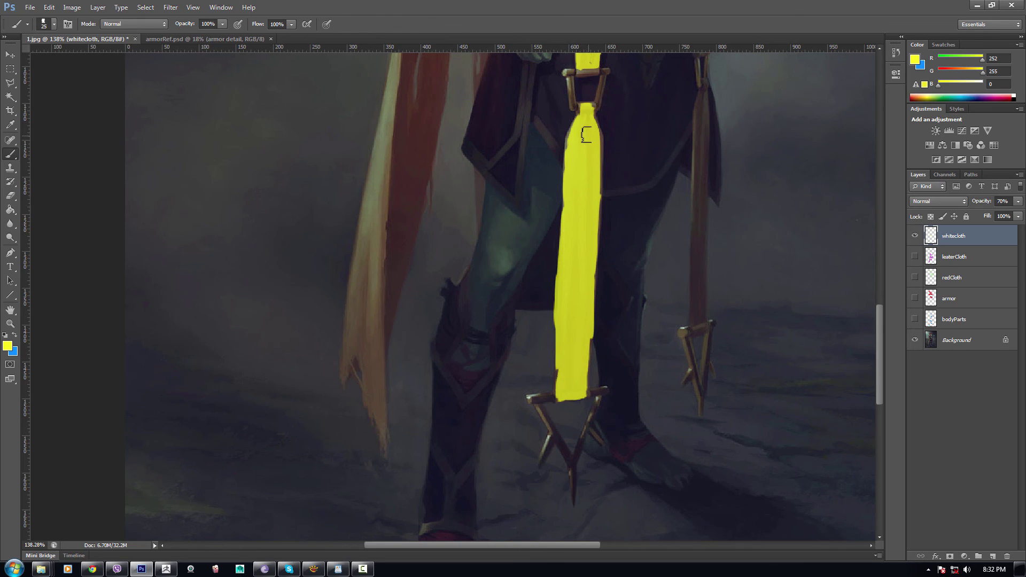
pyautogui.moveTo(568, 131)
pyautogui.mouseDown()
pyautogui.moveTo(592, 136)
pyautogui.moveTo(598, 161)
pyautogui.mouseUp()
# Step: Paint the narrow far strap yellow above its buckle and from the buckle down to its pendant
pyautogui.moveTo(563, 273); pyautogui.dragTo(515, 369)
pyautogui.moveTo(649, 111)
pyautogui.mouseDown()
pyautogui.moveTo(652, 140)
pyautogui.moveTo(659, 89)
pyautogui.moveTo(648, 109)
pyautogui.mouseUp()
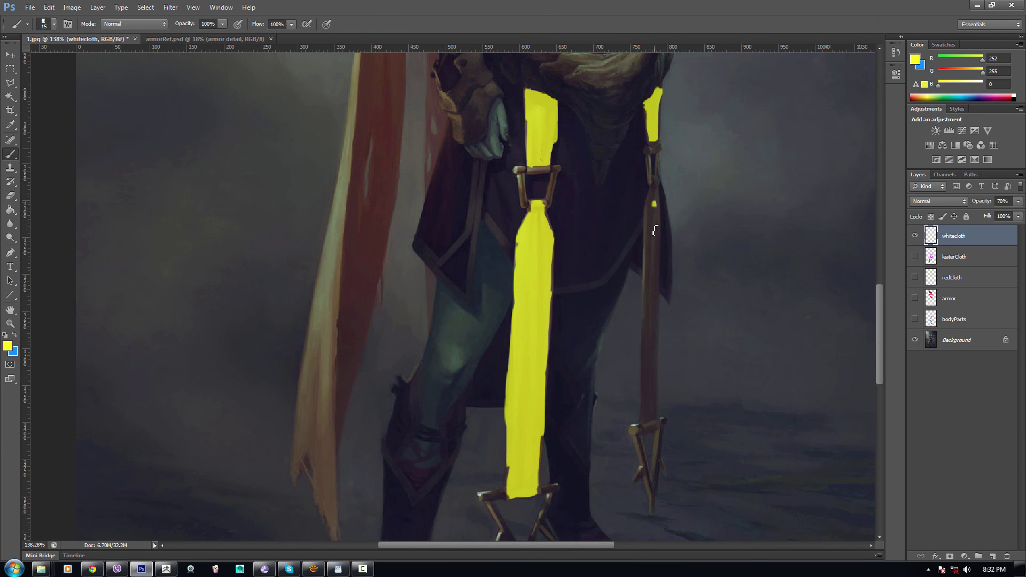
pyautogui.moveTo(654, 231)
pyautogui.mouseDown()
pyautogui.moveTo(655, 195)
pyautogui.moveTo(645, 276)
pyautogui.moveTo(654, 211)
pyautogui.moveTo(655, 274)
pyautogui.mouseUp()
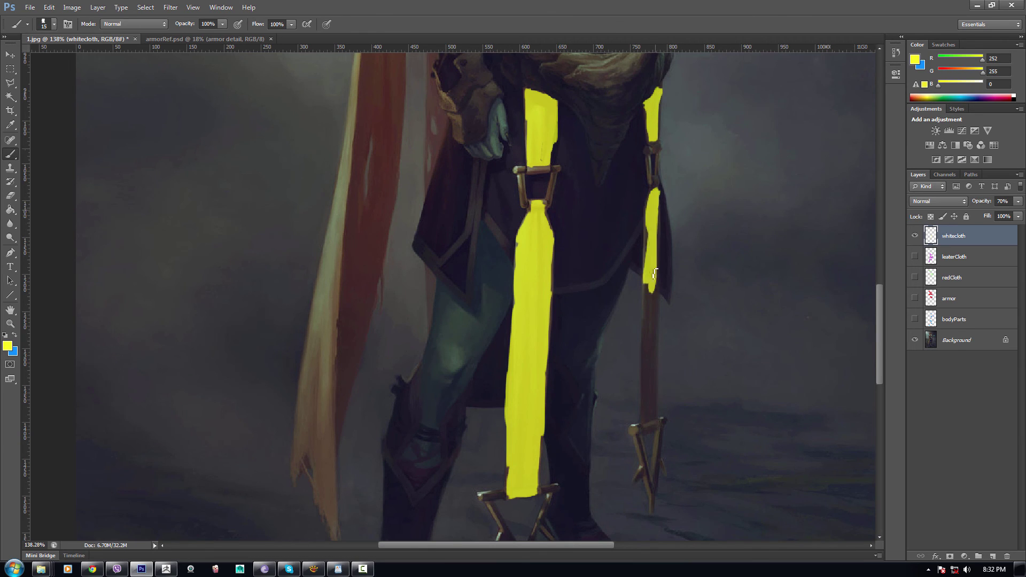
pyautogui.press(']')
pyautogui.moveTo(650, 227); pyautogui.dragTo(651, 414)
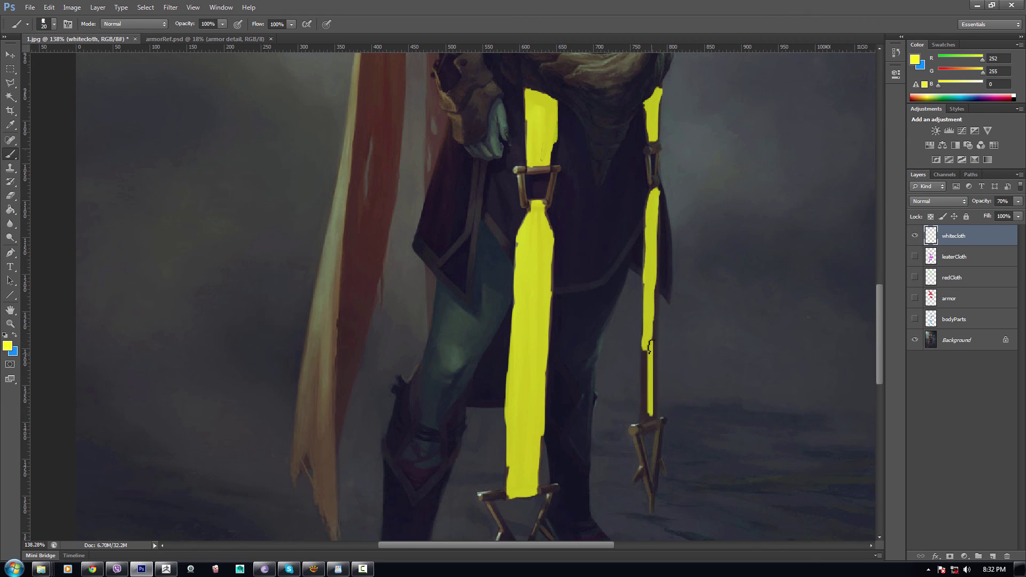
pyautogui.moveTo(647, 352); pyautogui.dragTo(645, 415)
pyautogui.moveTo(653, 277); pyautogui.dragTo(648, 378)
# Step: Show the bodyParts, armor, redCloth and leaterCloth layers together with whitecloth over the whole figure
pyautogui.scroll(-5, 648, 361)
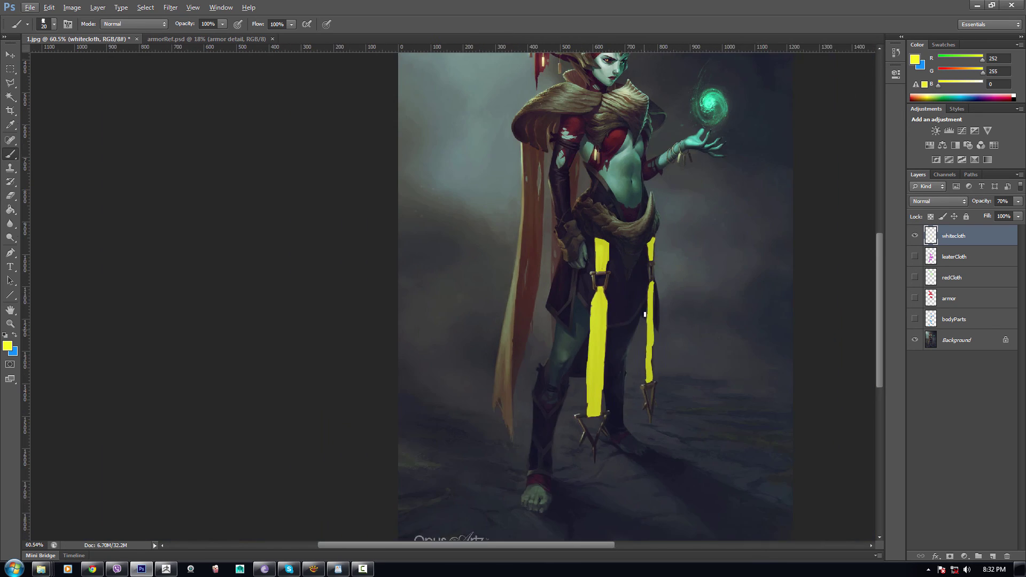
pyautogui.moveTo(648, 220); pyautogui.dragTo(597, 333)
pyautogui.scroll(2, 677, 259)
pyautogui.scroll(-2, 597, 333)
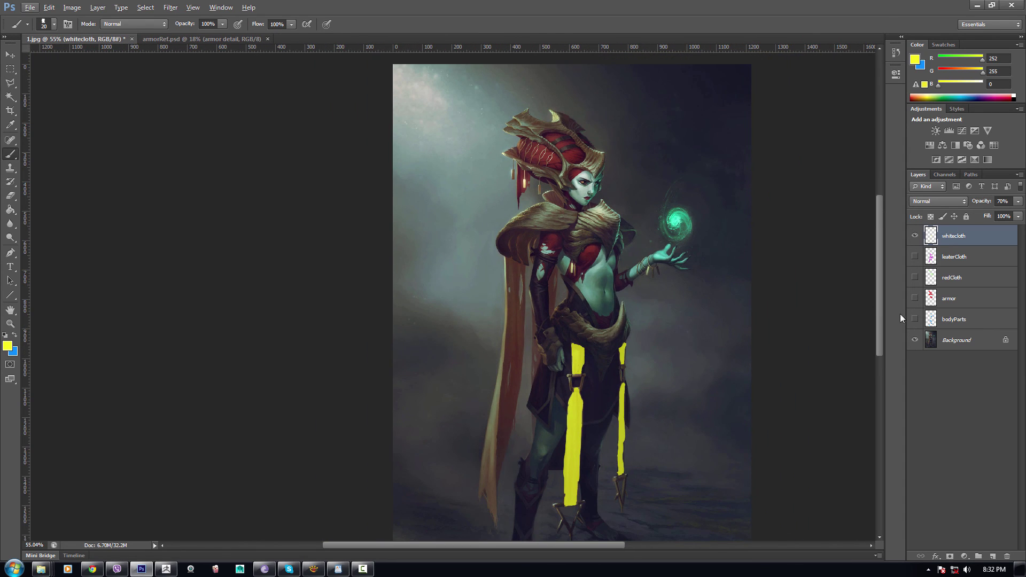
pyautogui.click(916, 320)
pyautogui.click(916, 298)
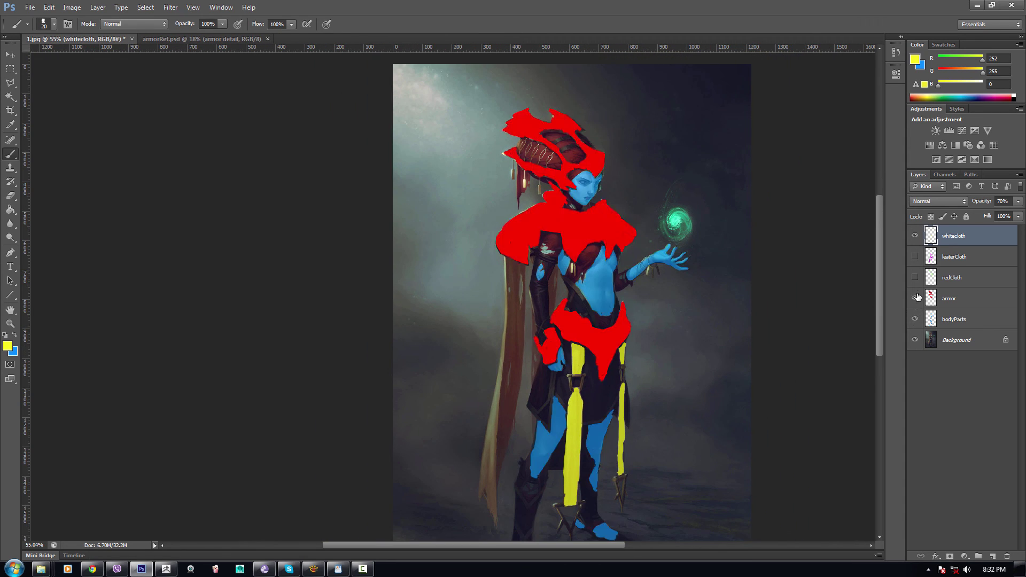
pyautogui.click(916, 278)
pyautogui.click(915, 257)
# Step: Examine the combined flat color areas across the headdress, torso, arms and skirt
pyautogui.scroll(2, 698, 282)
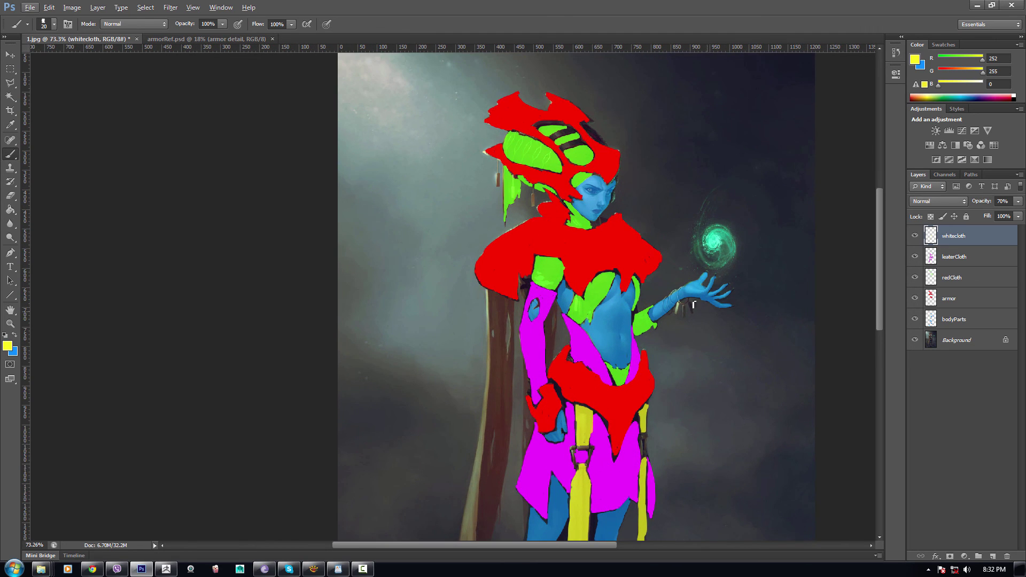
pyautogui.scroll(3, 693, 304)
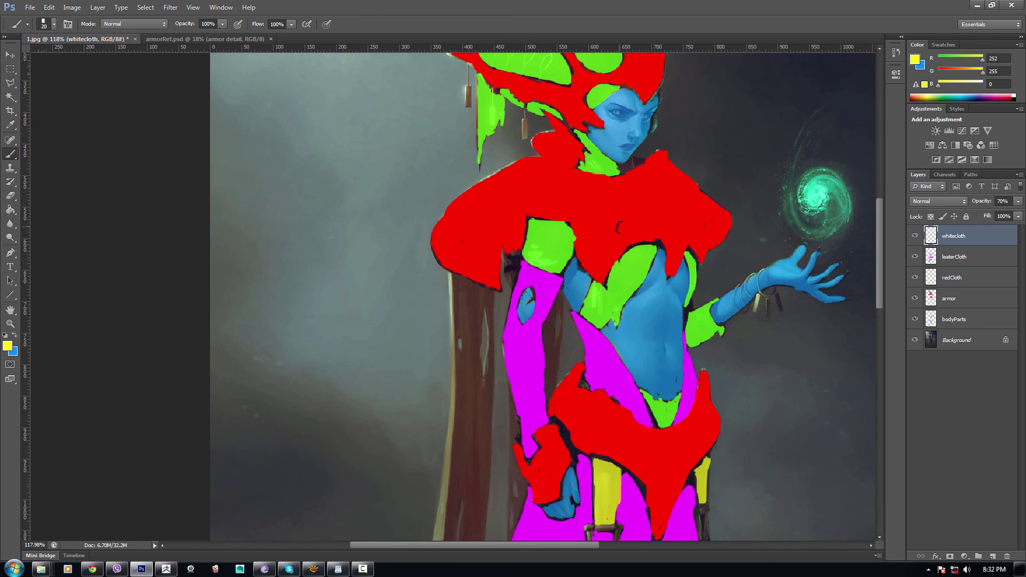
pyautogui.scroll(-2, 619, 227)
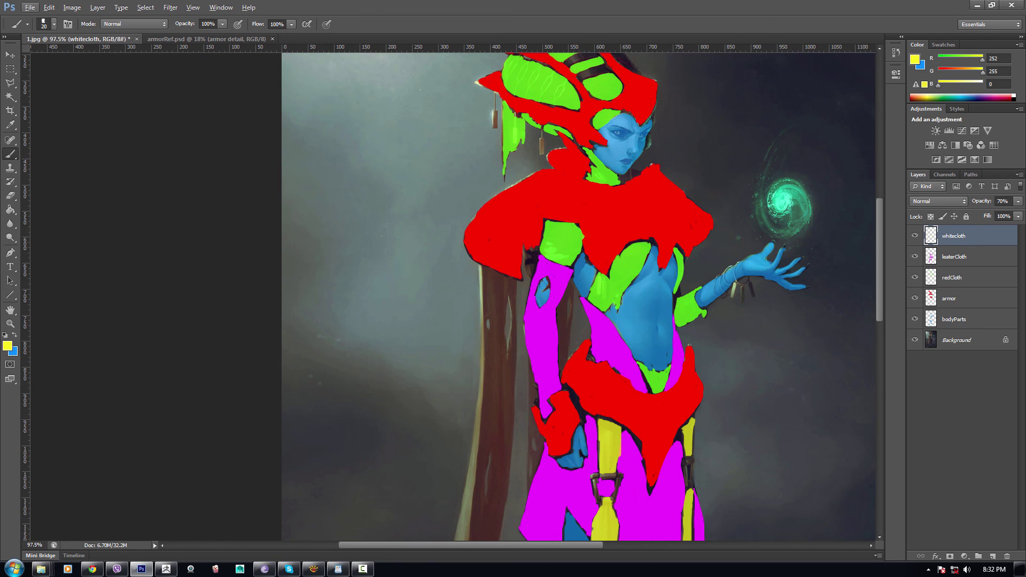
pyautogui.hotkey('alt', 'Tab')
pyautogui.click(665, 5)
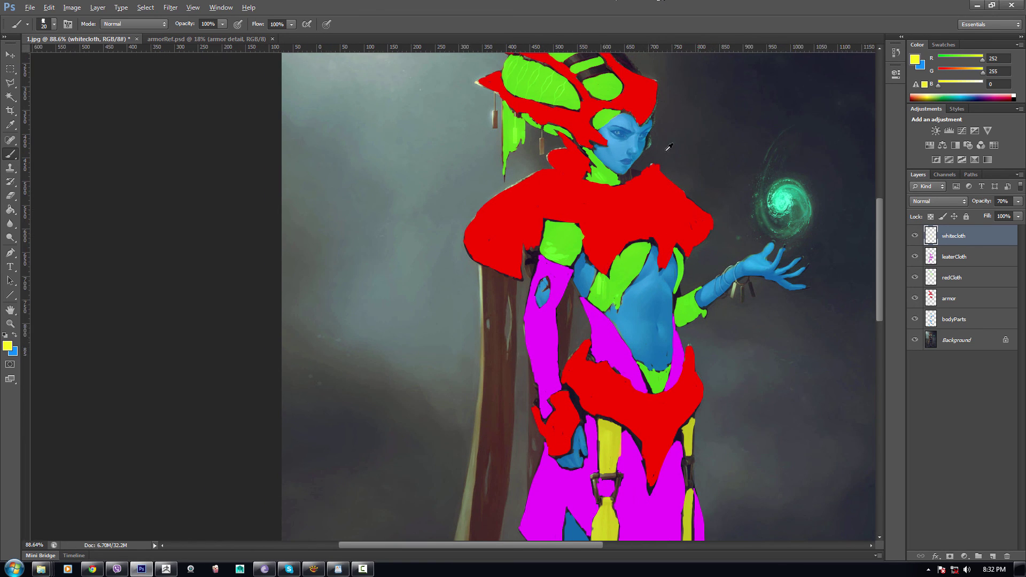
pyautogui.scroll(-2, 666, 171)
pyautogui.moveTo(677, 222); pyautogui.dragTo(673, 252)
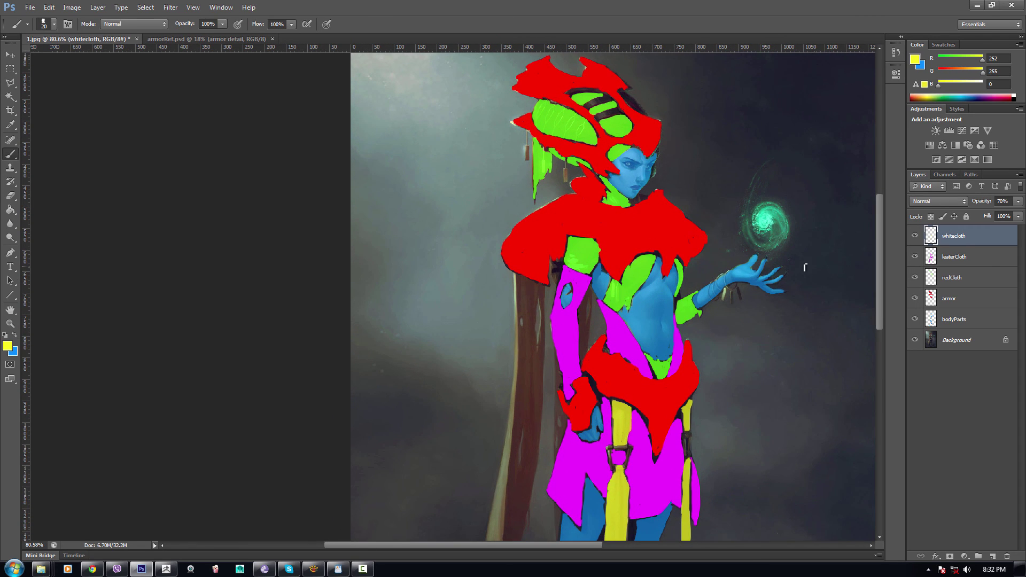
pyautogui.scroll(-1, 783, 267)
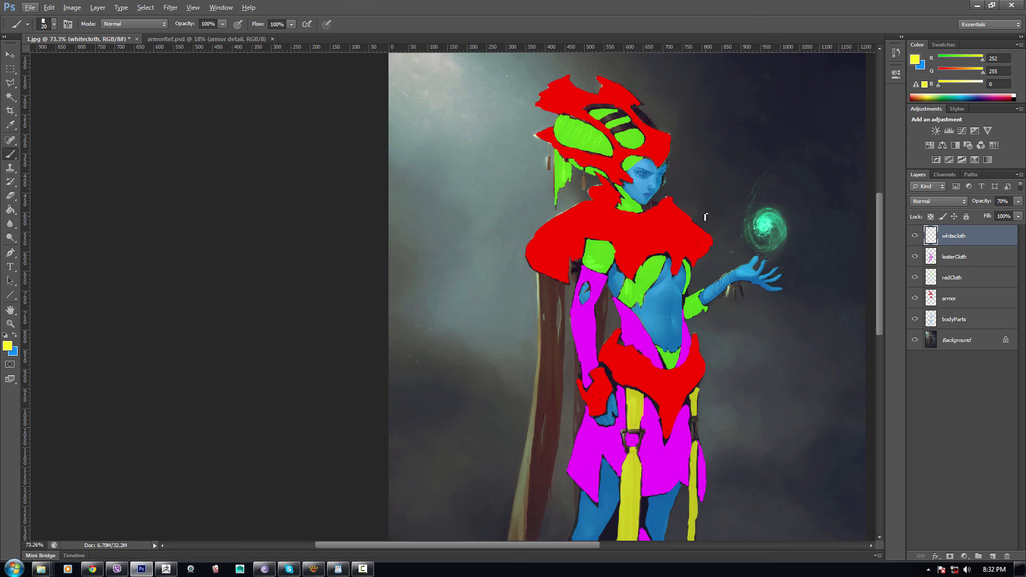
pyautogui.scroll(4, 670, 213)
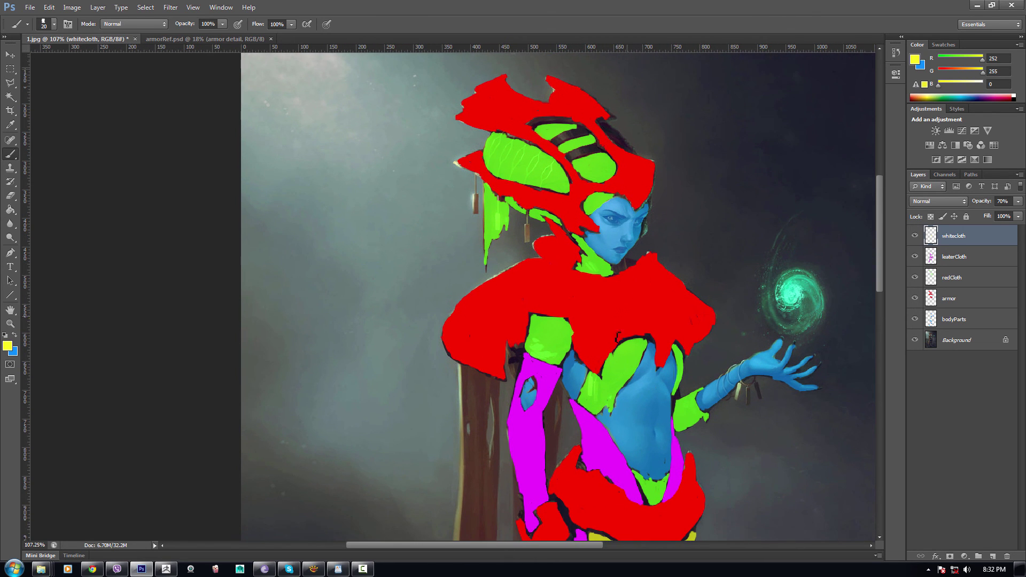
pyautogui.moveTo(609, 347); pyautogui.dragTo(606, 324)
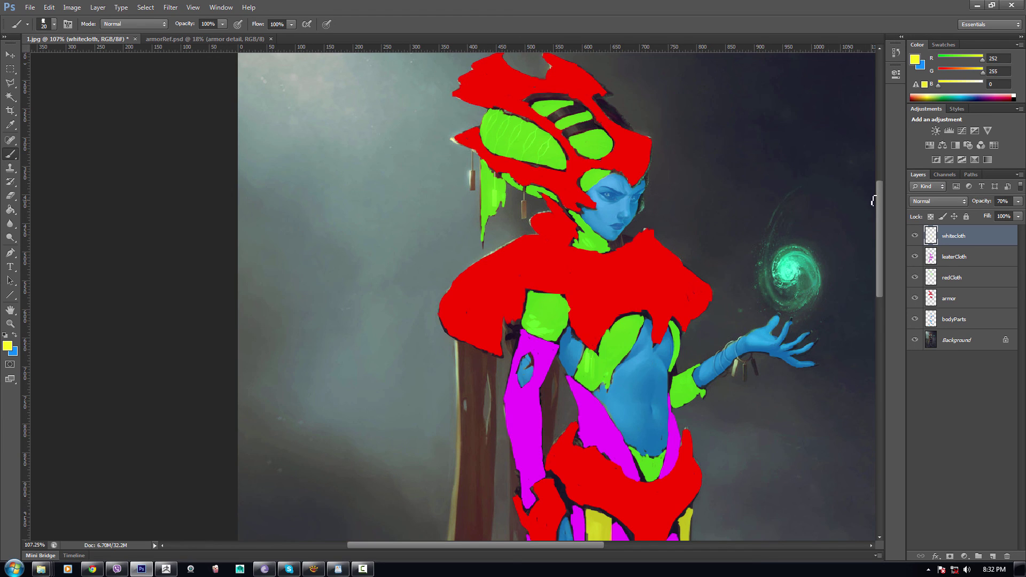
# Step: Hide the redCloth, leaterCloth, whitecloth and bodyParts layers so that only armor shows over the painting
pyautogui.click(915, 277)
pyautogui.click(915, 256)
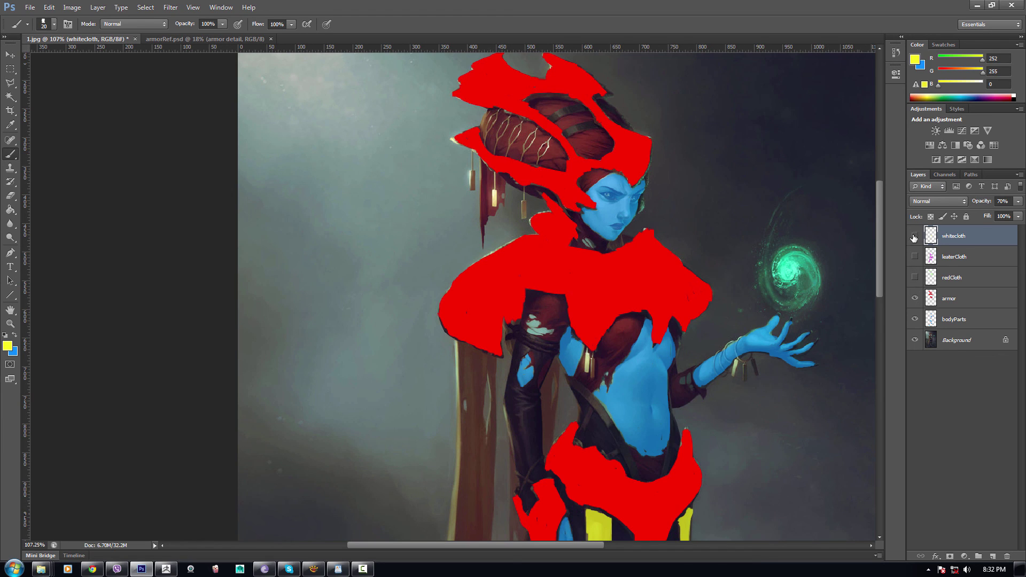
pyautogui.click(914, 236)
pyautogui.click(916, 319)
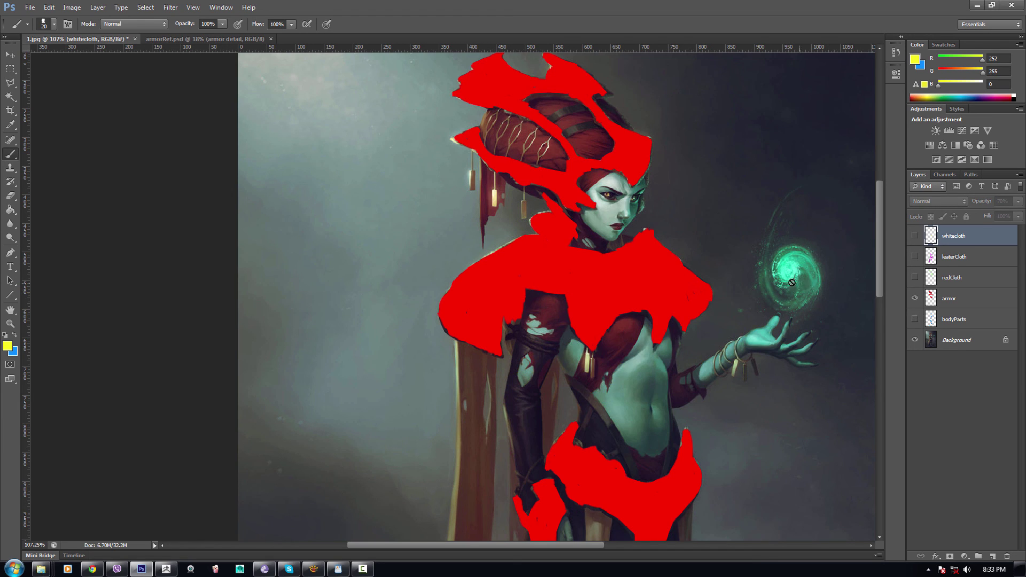
# Step: Compare the armor and redCloth layers with the painting by toggling each one's visibility, leaving both hidden
pyautogui.moveTo(737, 252); pyautogui.dragTo(730, 307)
pyautogui.click(914, 298)
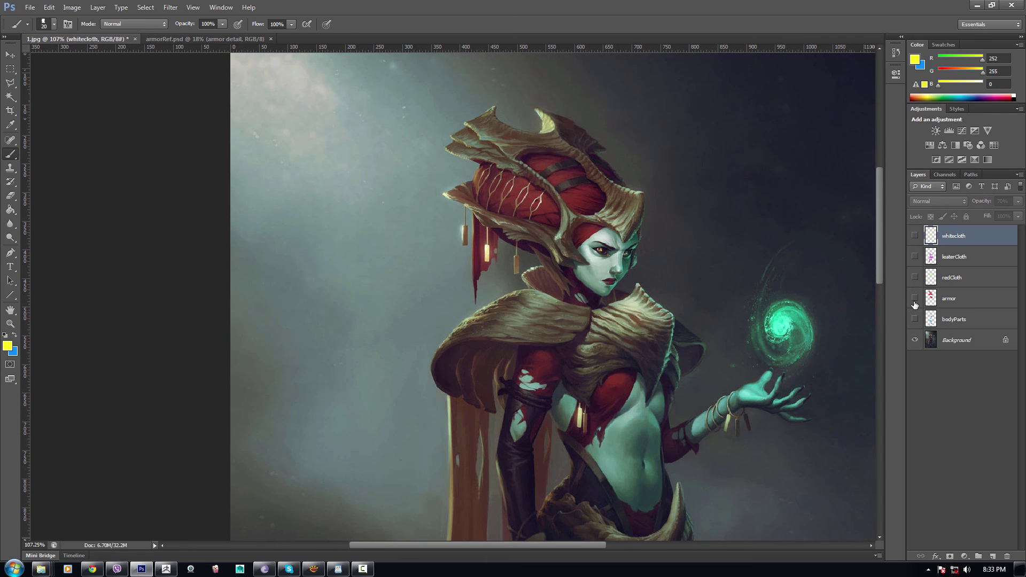
pyautogui.click(914, 300)
pyautogui.click(915, 298)
pyautogui.click(915, 277)
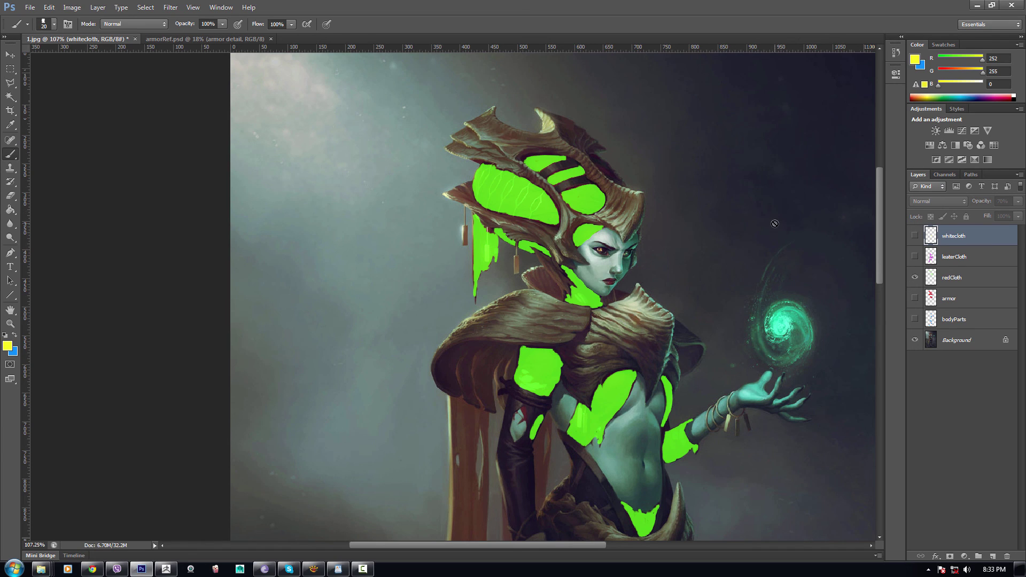
pyautogui.click(918, 278)
# Step: Toggle the leaterCloth layer to check its areas on the sleeve, waist and skirt, leaving it hidden
pyautogui.click(917, 257)
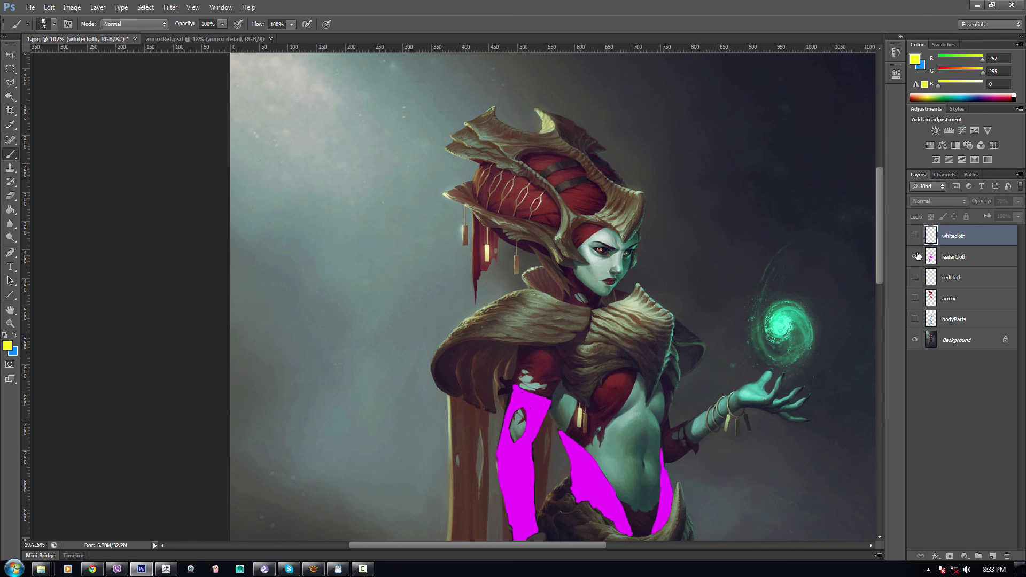
pyautogui.moveTo(693, 329); pyautogui.dragTo(710, 178)
pyautogui.scroll(2, 655, 315)
pyautogui.moveTo(591, 336); pyautogui.dragTo(613, 262)
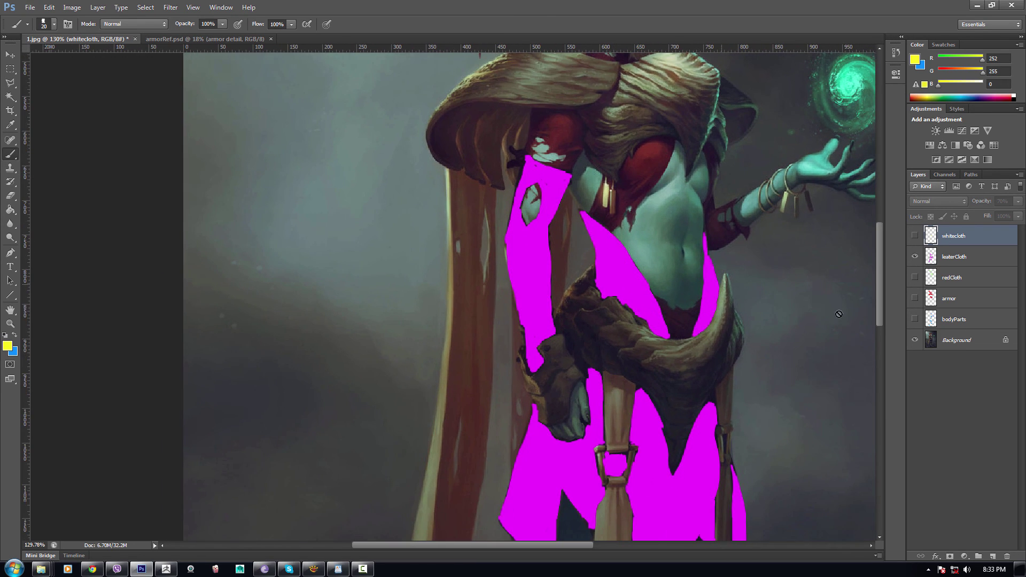
pyautogui.click(918, 257)
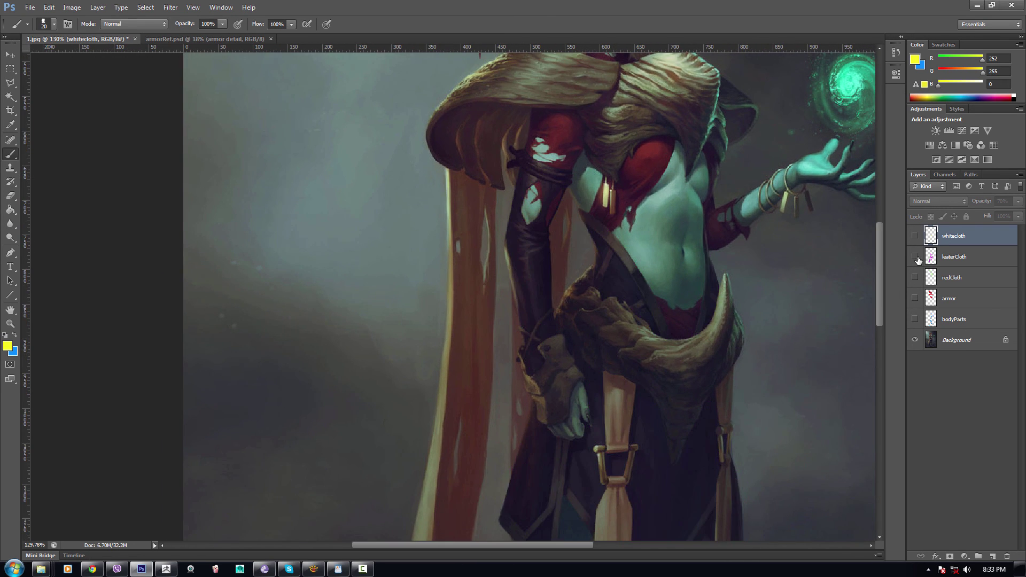
pyautogui.click(917, 259)
pyautogui.click(918, 259)
# Step: Toggle the whitecloth layer to check the hanging straps, leaving it hidden
pyautogui.moveTo(727, 281); pyautogui.dragTo(740, 127)
pyautogui.click(913, 239)
pyautogui.click(913, 240)
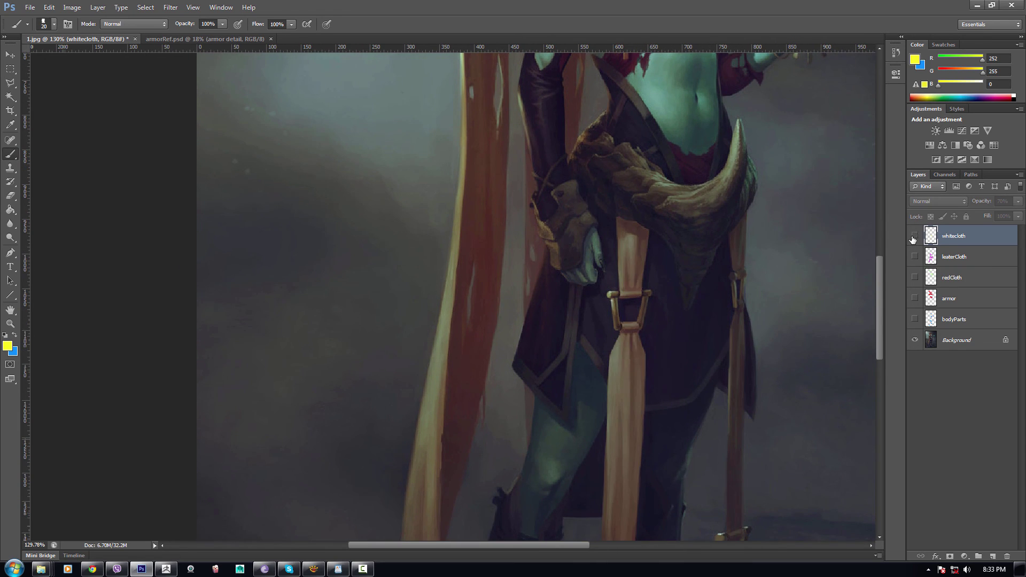
# Step: Show the bodyParts layer over the painting and set its opacity to 59%
pyautogui.moveTo(756, 296); pyautogui.dragTo(742, 394)
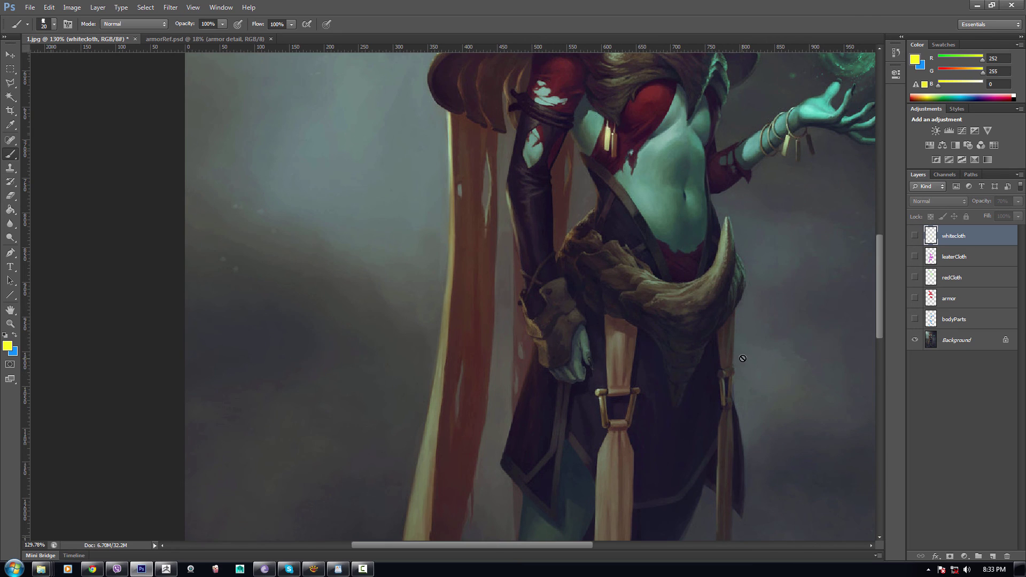
pyautogui.scroll(-1, 744, 351)
pyautogui.click(916, 319)
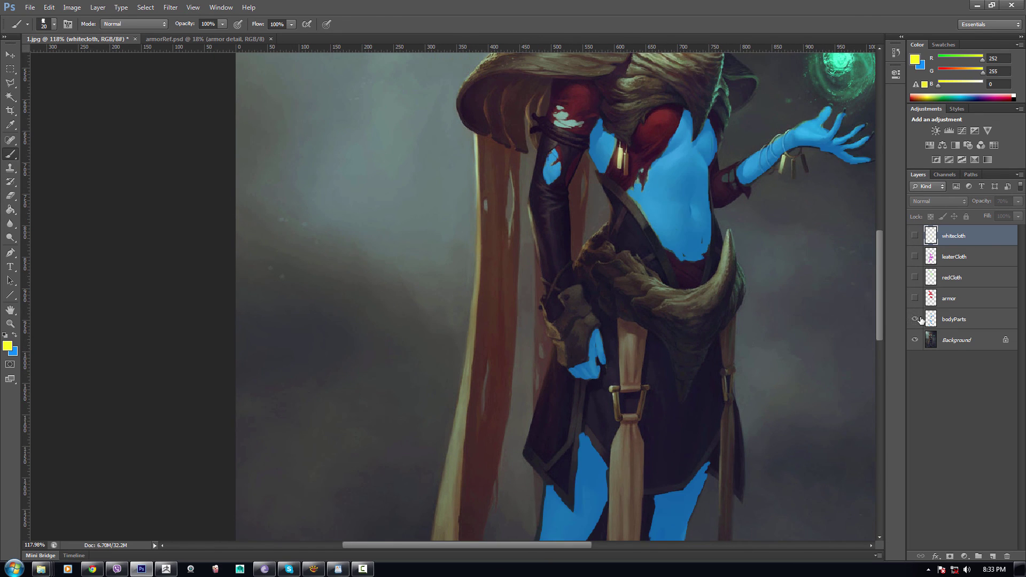
pyautogui.scroll(-1, 664, 218)
pyautogui.moveTo(667, 258); pyautogui.dragTo(642, 400)
pyautogui.click(954, 320)
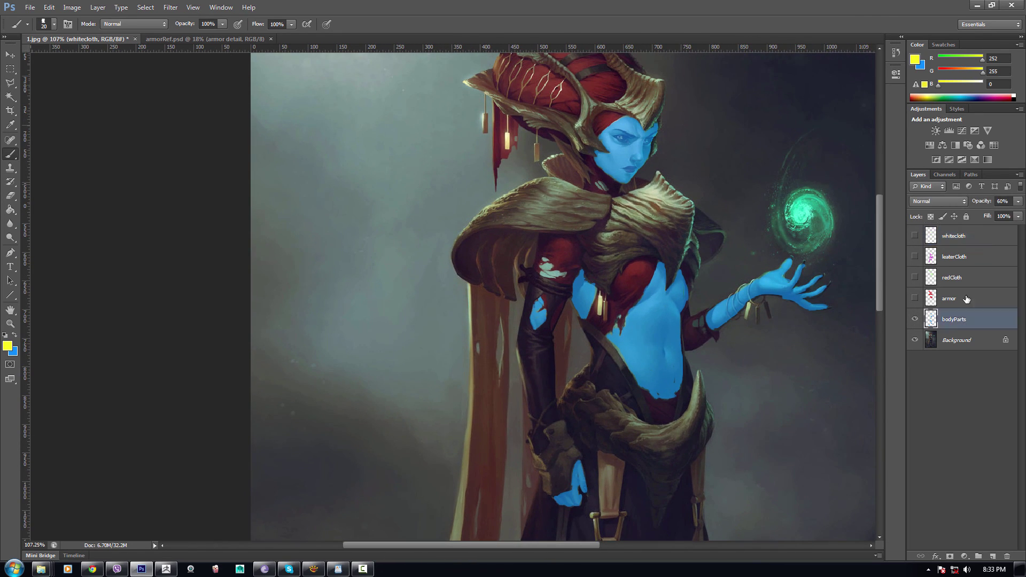
pyautogui.scroll(-2, 834, 233)
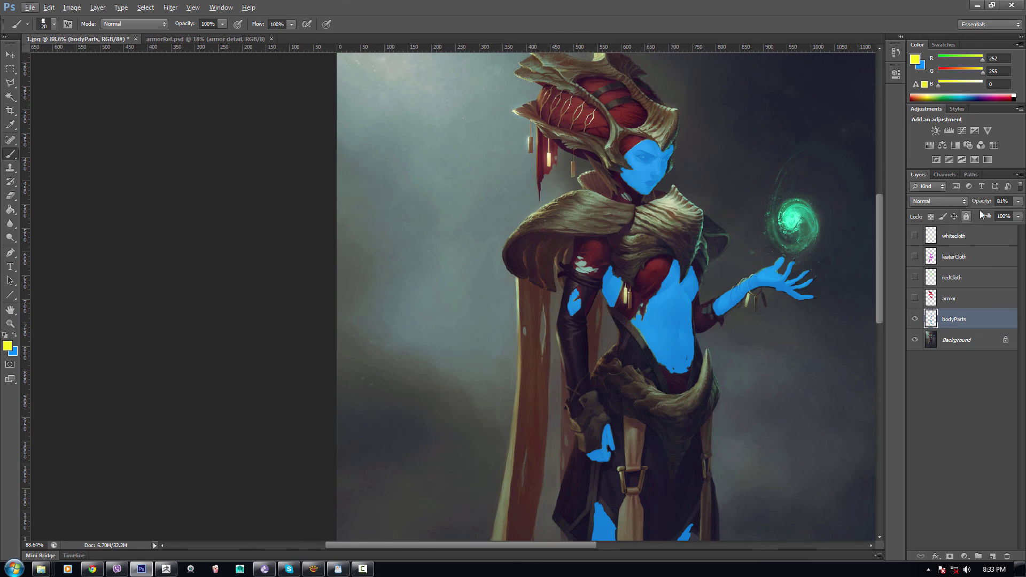
pyautogui.moveTo(980, 202); pyautogui.dragTo(968, 205)
pyautogui.scroll(1, 746, 267)
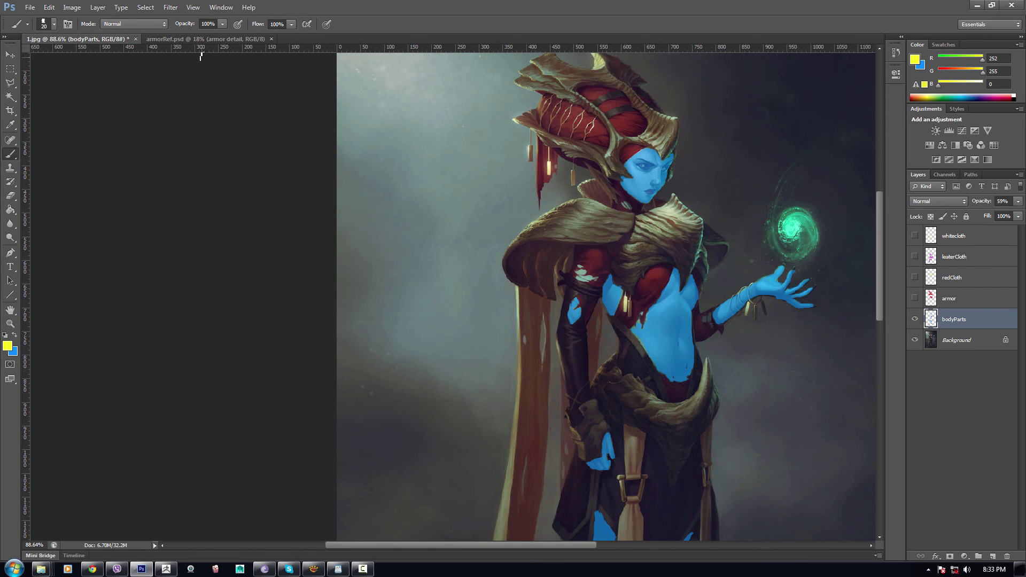
# Step: Switch to the armorRef.psd document and show its armor group of reference photos
pyautogui.click(187, 39)
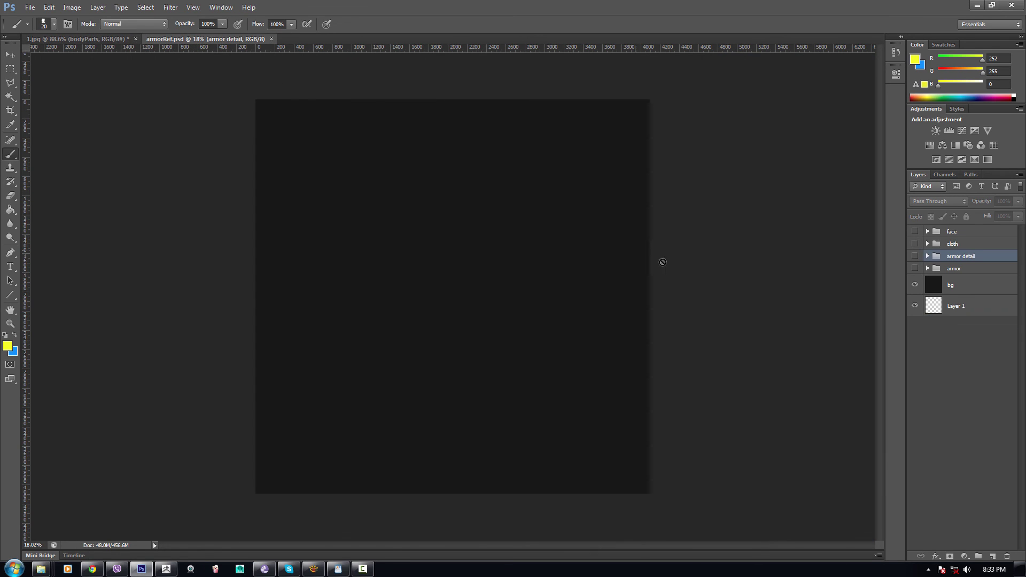
pyautogui.scroll(2, 561, 381)
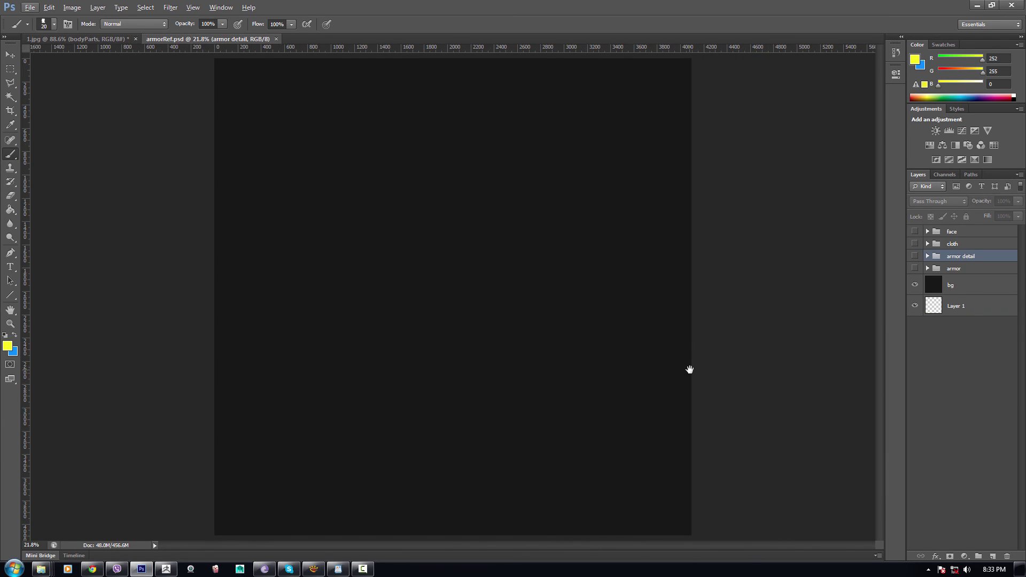
pyautogui.scroll(-2, 565, 317)
pyautogui.scroll(1, 449, 273)
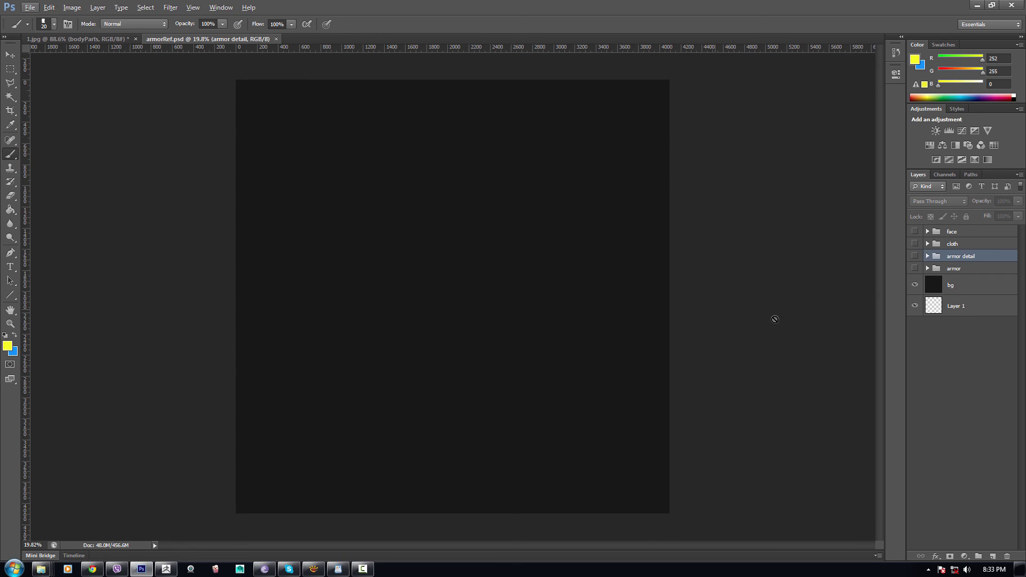
pyautogui.scroll(1, 471, 275)
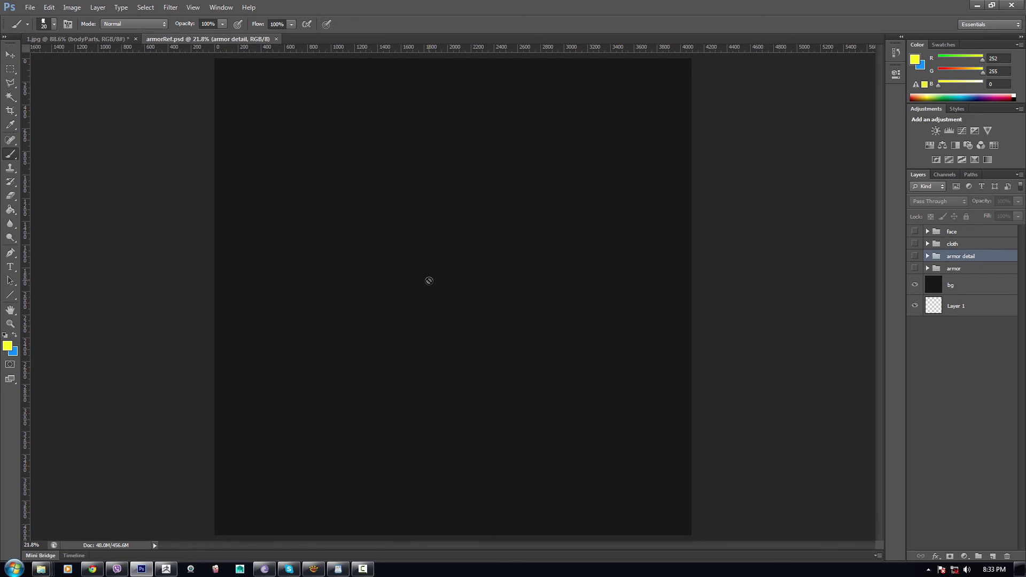
pyautogui.scroll(-1, 554, 288)
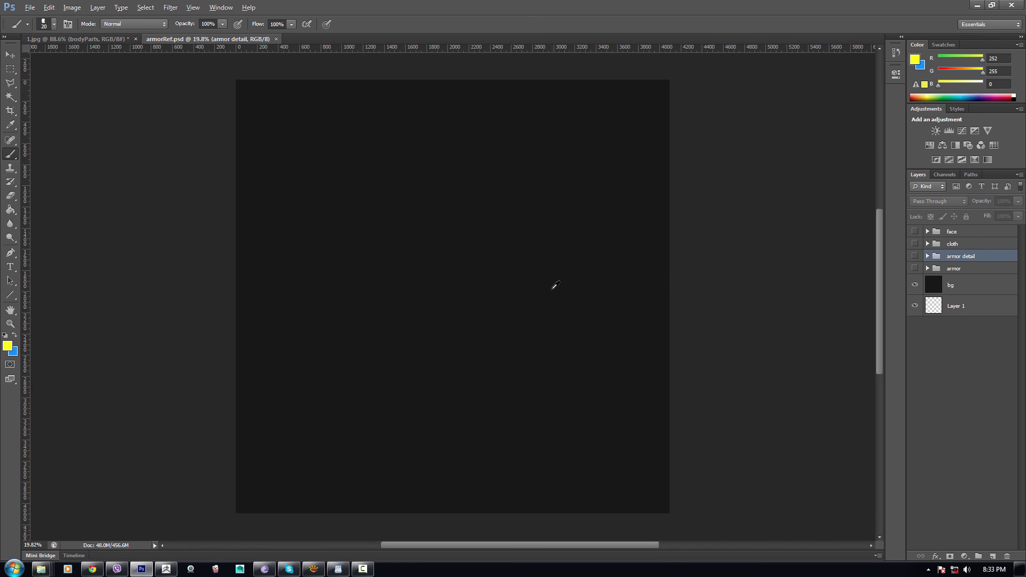
pyautogui.press('alt')
pyautogui.click(915, 268)
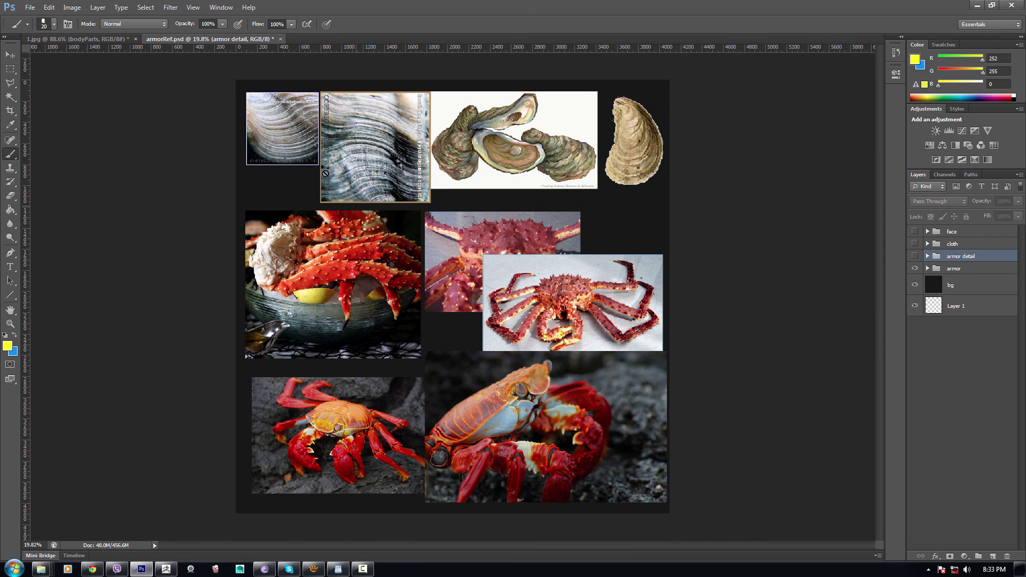
# Step: Examine the oyster shell and crab photos in the armor reference group up close
pyautogui.scroll(2, 322, 146)
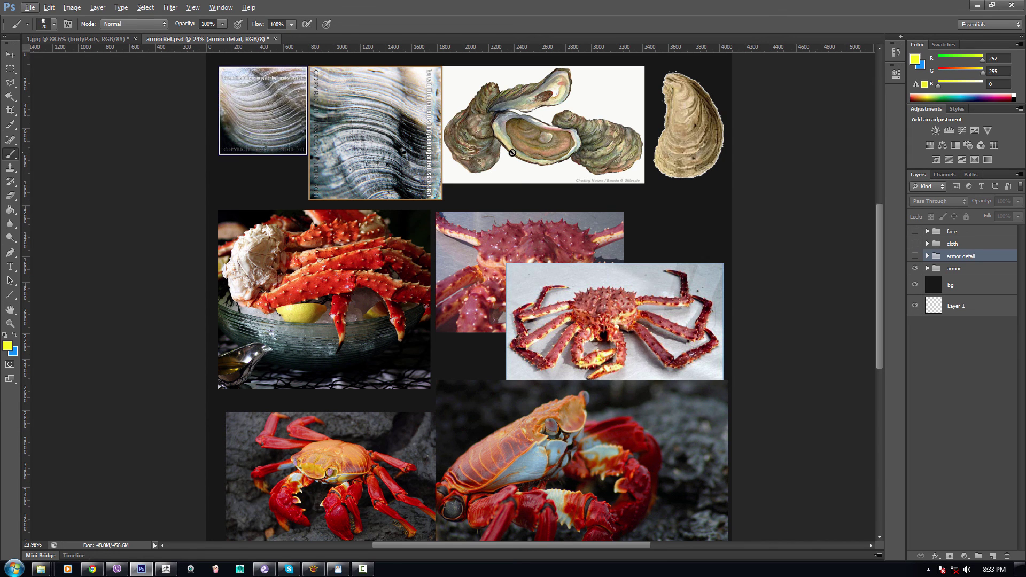
pyautogui.scroll(2, 378, 106)
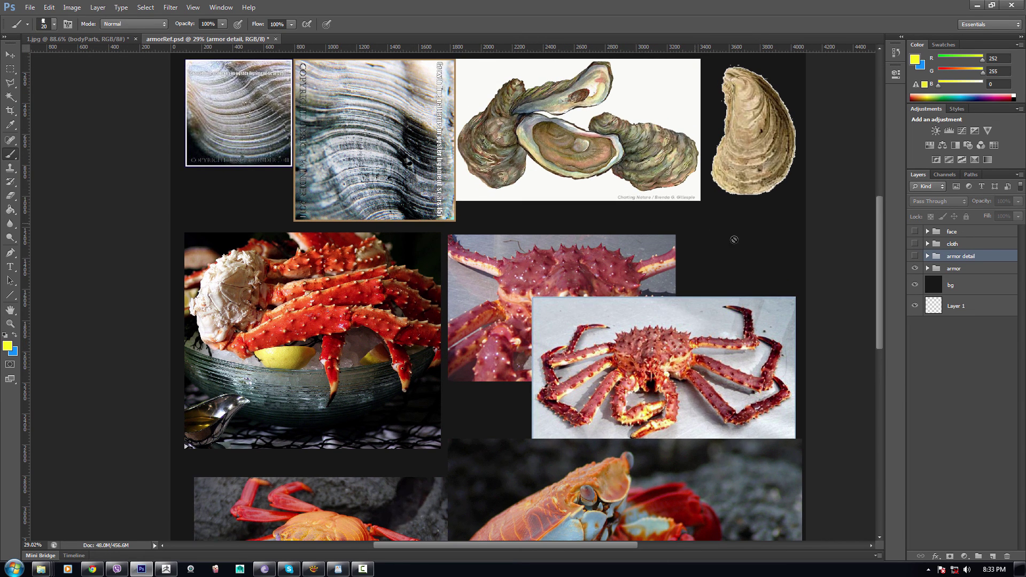
pyautogui.moveTo(378, 215); pyautogui.dragTo(378, 153)
pyautogui.scroll(-1, 404, 157)
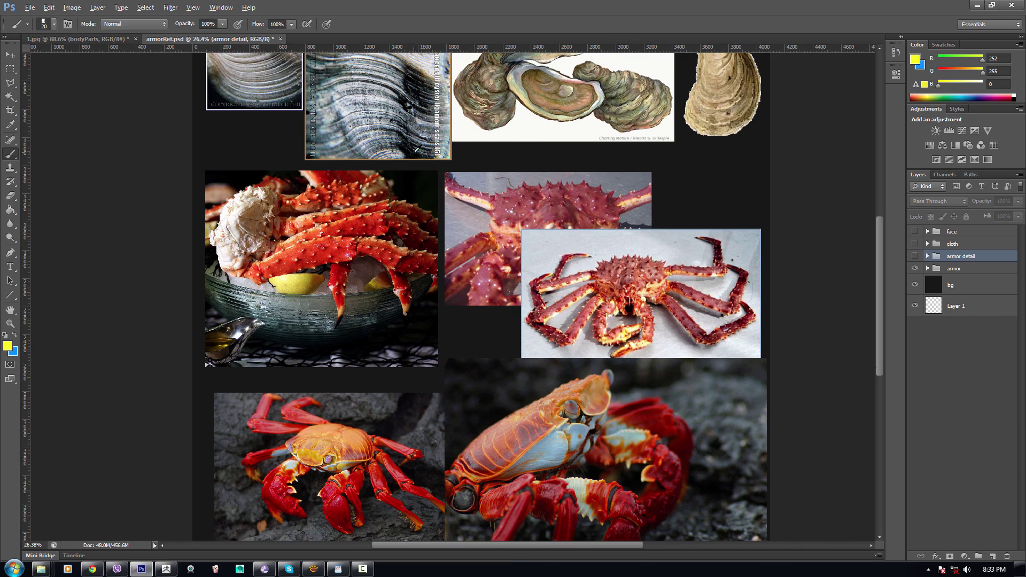
pyautogui.moveTo(472, 229); pyautogui.dragTo(519, 253)
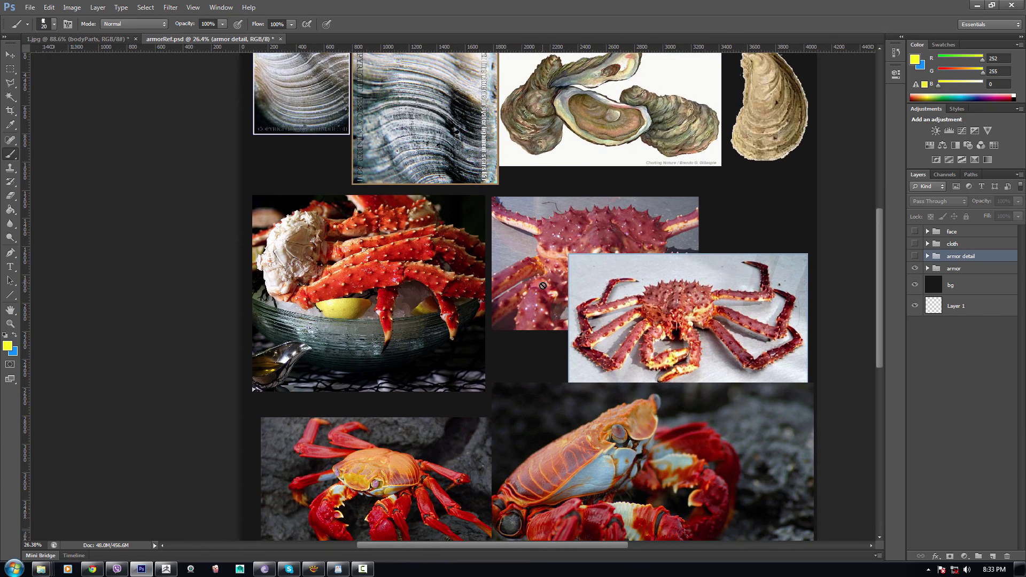
pyautogui.scroll(1, 408, 267)
pyautogui.moveTo(506, 319); pyautogui.dragTo(483, 290)
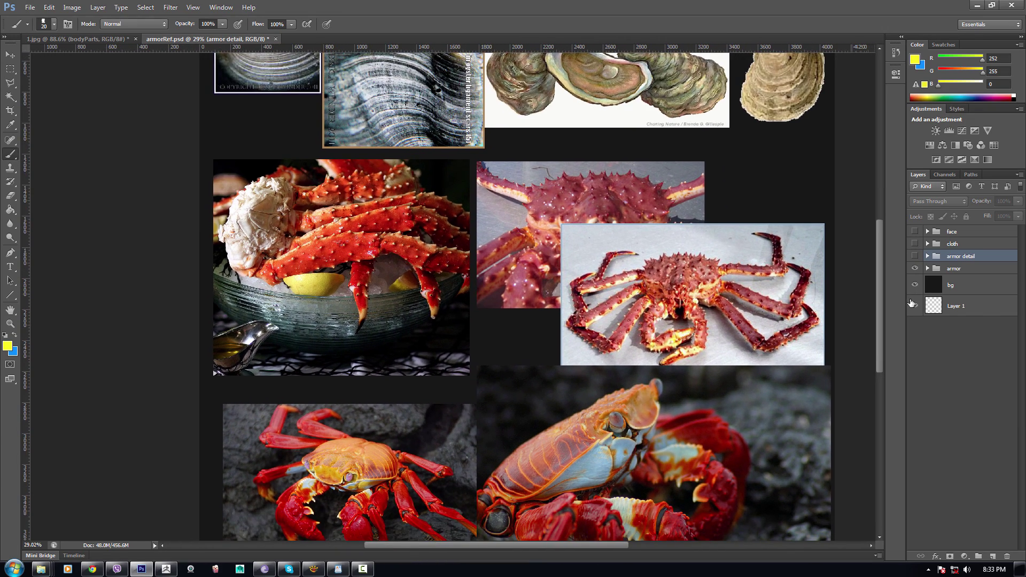
# Step: Show the armor detail group in place of armor to examine its shell surface photos
pyautogui.click(915, 257)
pyautogui.moveTo(550, 209); pyautogui.dragTo(554, 243)
pyautogui.click(915, 269)
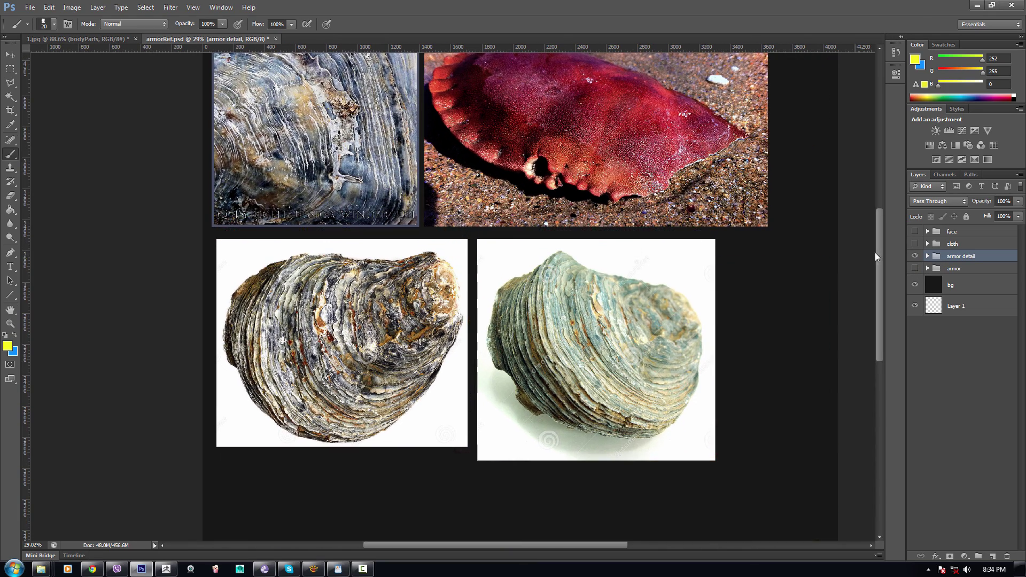
pyautogui.scroll(-3, 523, 172)
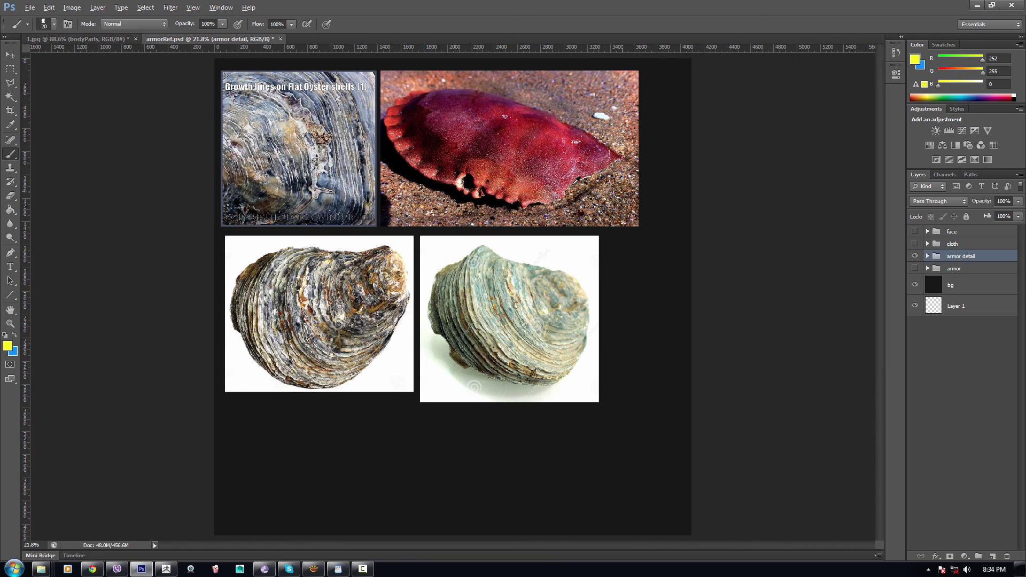
# Step: Show the cloth group in place of armor detail and examine the long leather glove photos
pyautogui.click(915, 257)
pyautogui.click(915, 243)
pyautogui.scroll(5, 339, 162)
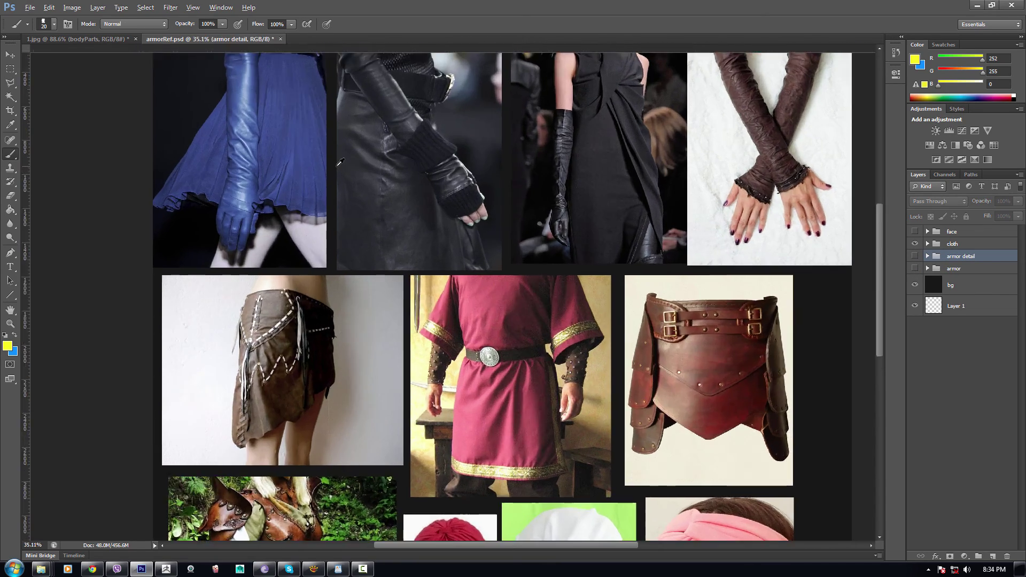
pyautogui.moveTo(350, 244); pyautogui.dragTo(358, 386)
pyautogui.moveTo(516, 380); pyautogui.dragTo(479, 363)
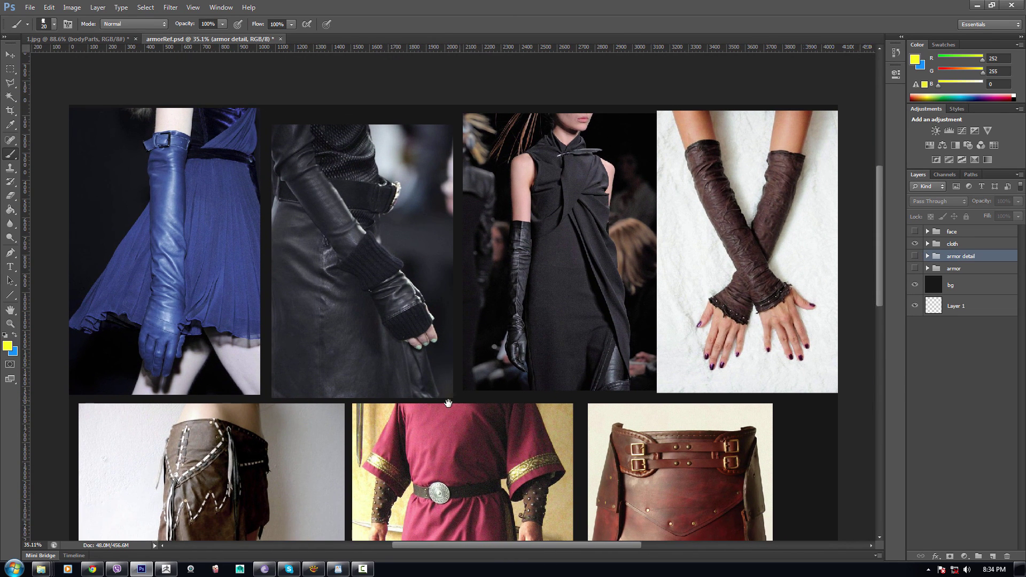
pyautogui.moveTo(448, 403); pyautogui.dragTo(417, 383)
pyautogui.scroll(1, 141, 189)
pyautogui.moveTo(168, 225); pyautogui.dragTo(223, 244)
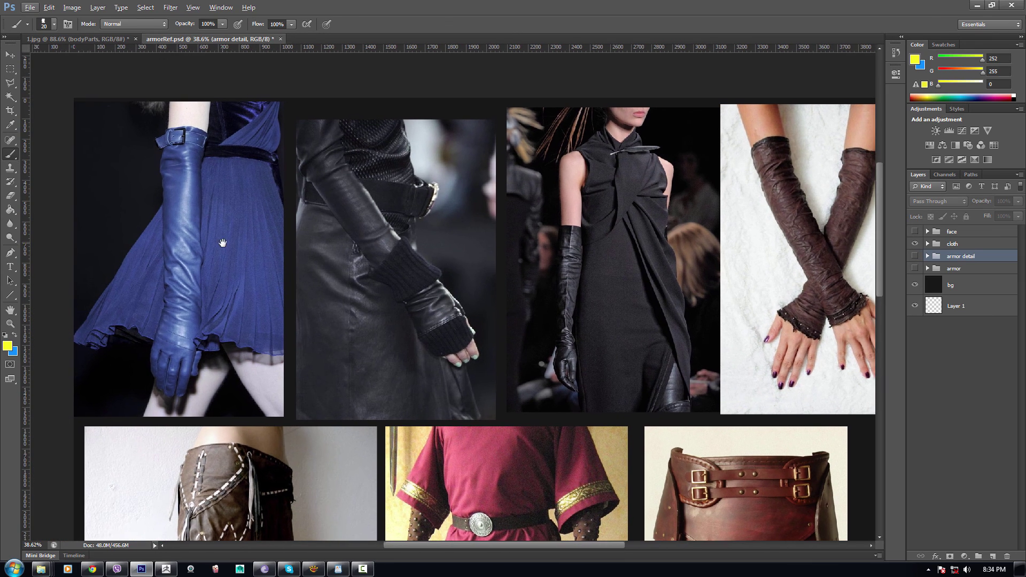
# Step: Examine the leather skirt, tunic, leather armor and turban photos in the cloth group
pyautogui.moveTo(616, 278); pyautogui.dragTo(588, 105)
pyautogui.moveTo(529, 285); pyautogui.dragTo(597, 211)
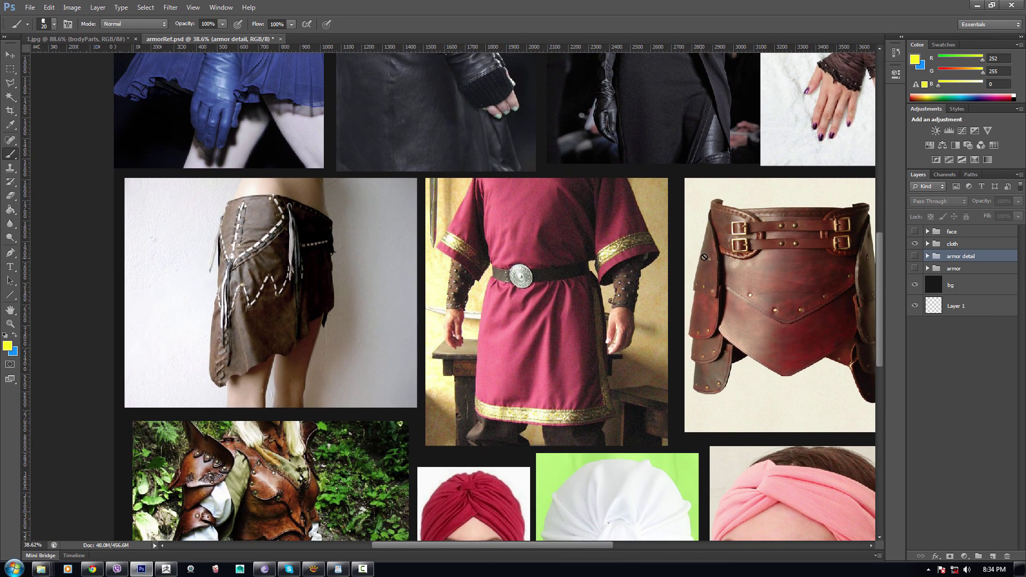
pyautogui.moveTo(704, 257); pyautogui.dragTo(617, 147)
pyautogui.moveTo(621, 284); pyautogui.dragTo(640, 166)
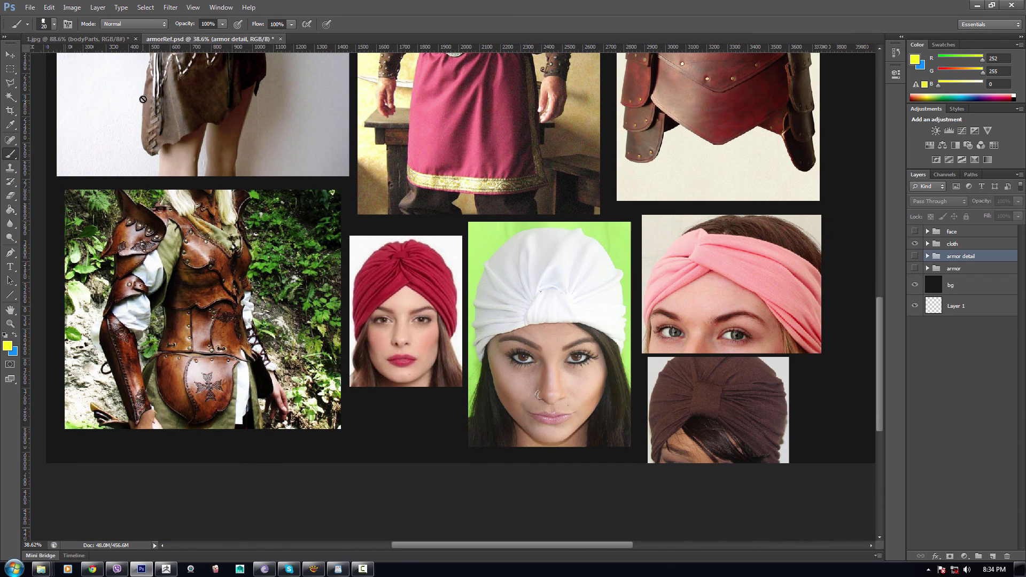
# Step: Check the character in 1.jpg up close against the cloth references, returning to armorRef.psd
pyautogui.click(123, 39)
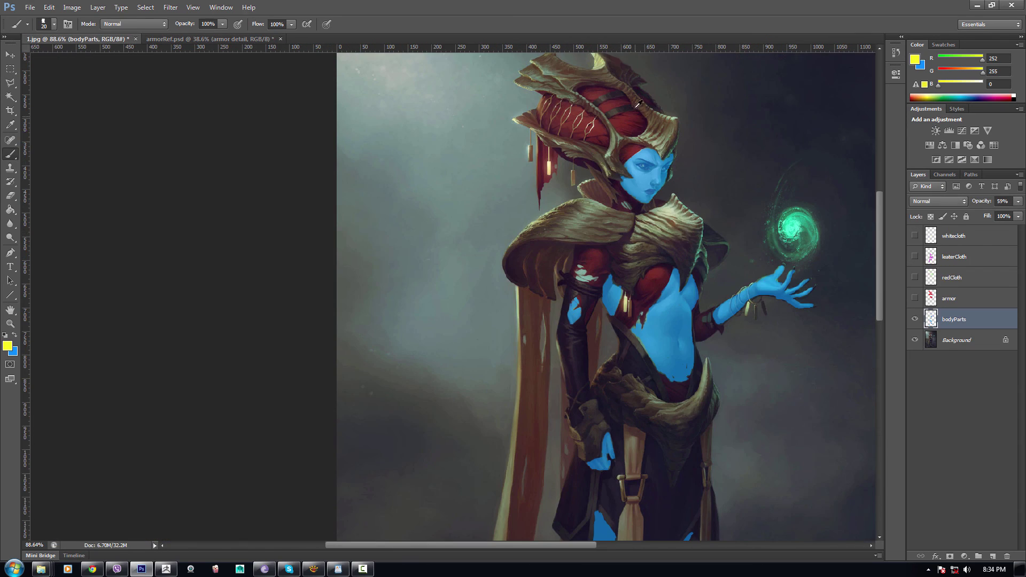
pyautogui.scroll(3, 637, 103)
pyautogui.click(230, 36)
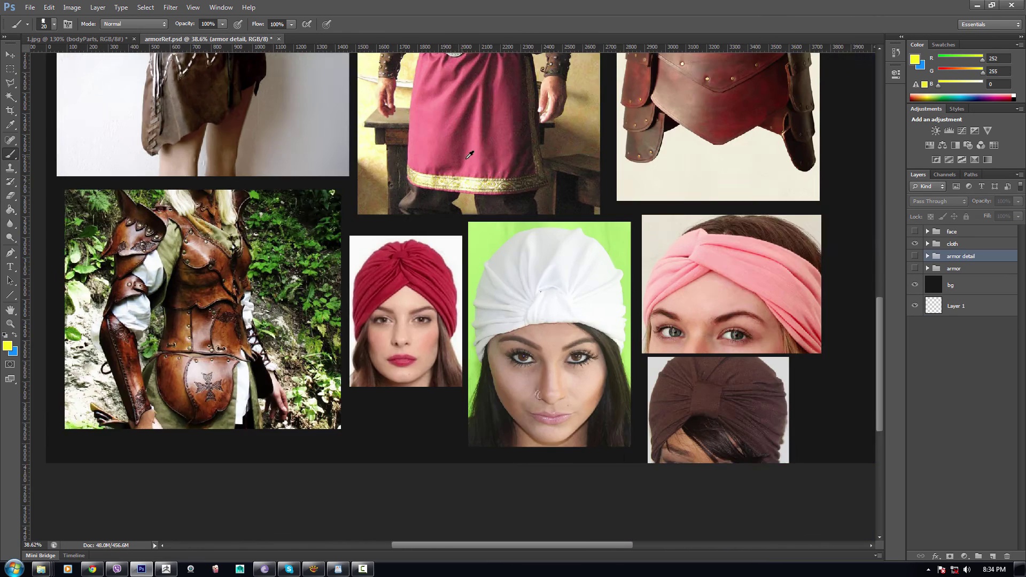
# Step: Show the face group in place of cloth and examine the portrait photos for facial expressions
pyautogui.scroll(-2, 470, 155)
pyautogui.click(915, 244)
pyautogui.click(915, 232)
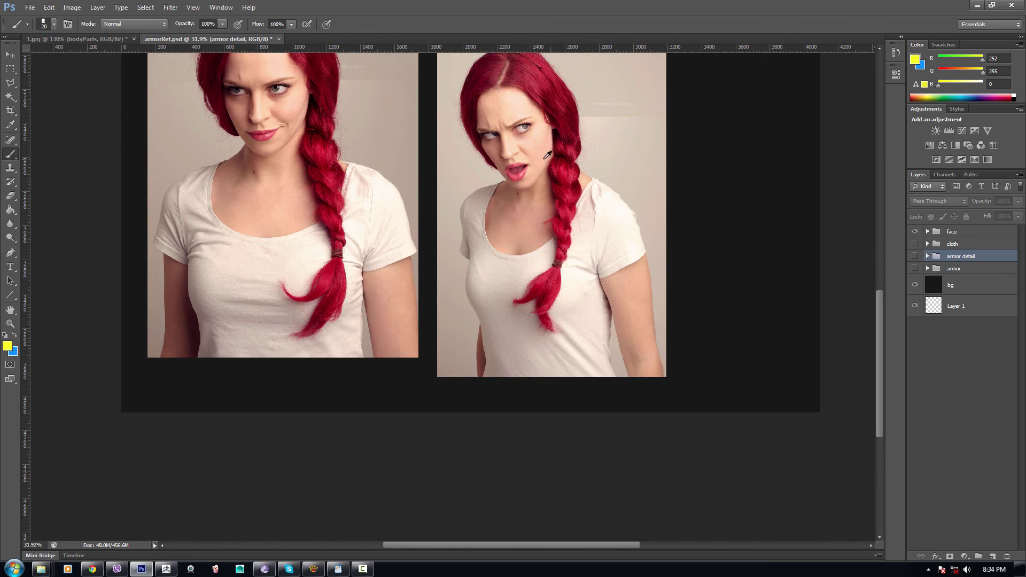
pyautogui.scroll(-3, 538, 164)
pyautogui.moveTo(506, 194); pyautogui.dragTo(497, 409)
pyautogui.scroll(1, 281, 111)
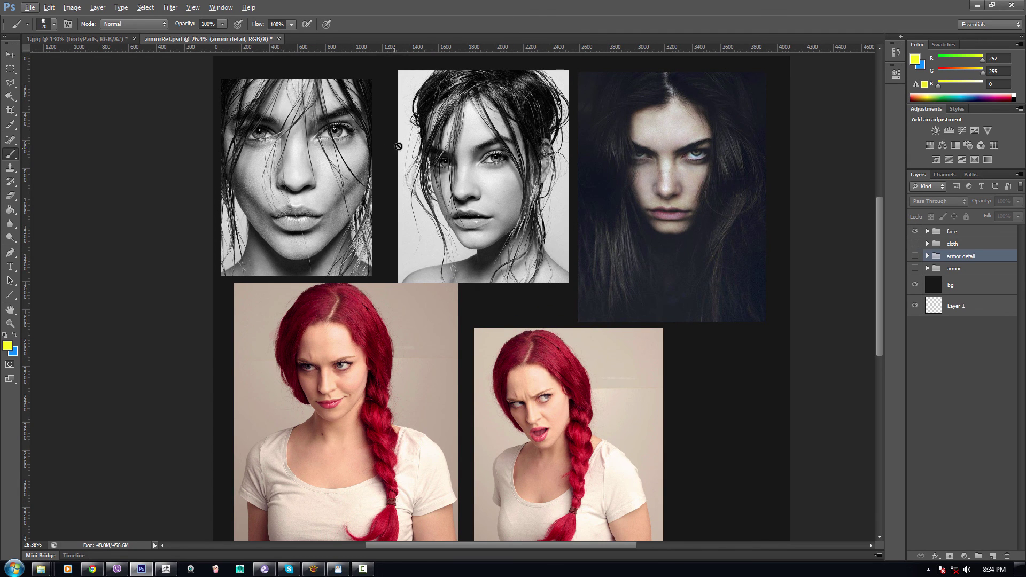
pyautogui.scroll(1, 399, 145)
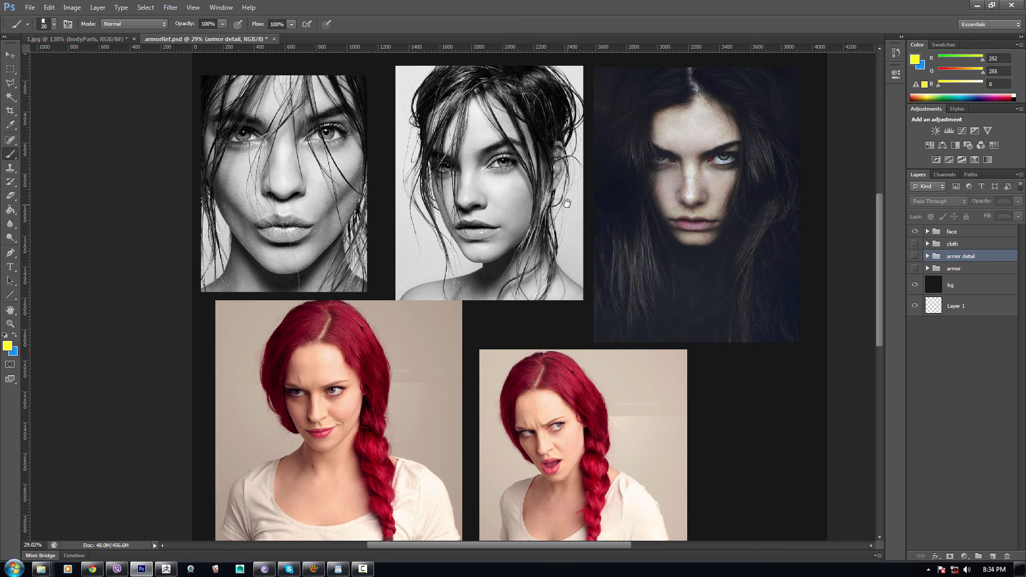
pyautogui.moveTo(566, 204); pyautogui.dragTo(516, 244)
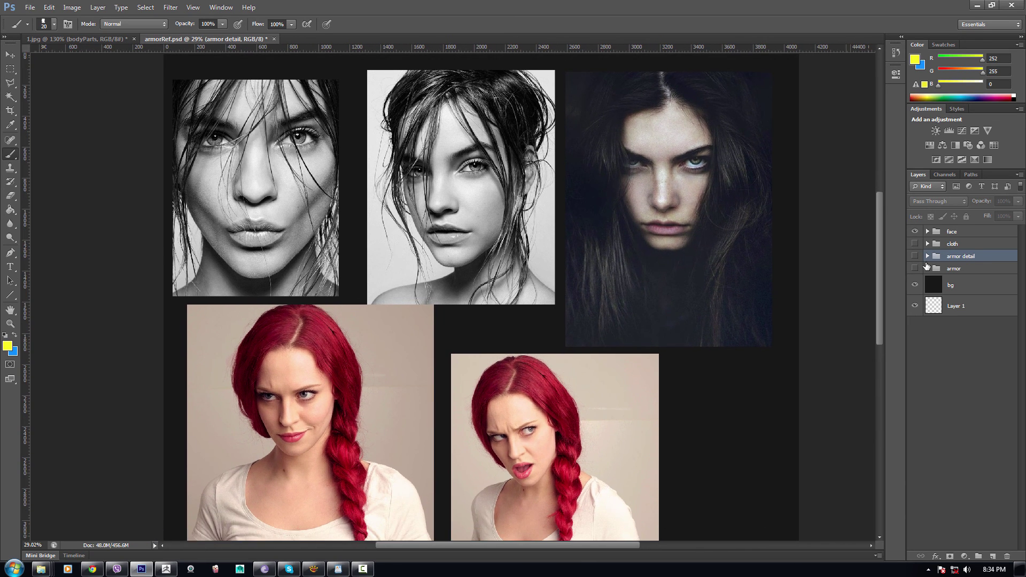
# Step: Hide the face group so that all four reference groups are hidden
pyautogui.click(915, 231)
pyautogui.scroll(-5, 593, 139)
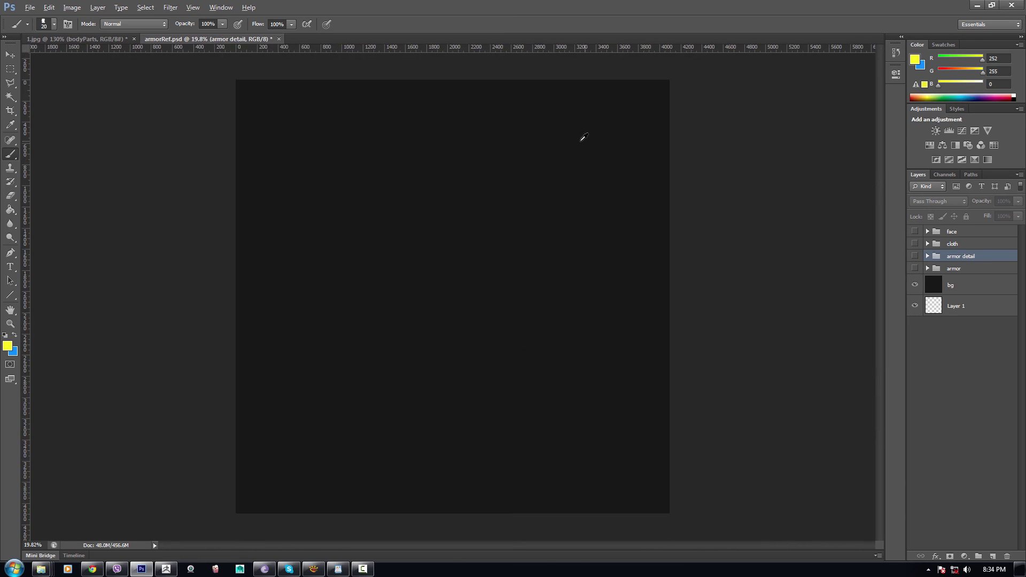
pyautogui.scroll(1, 470, 128)
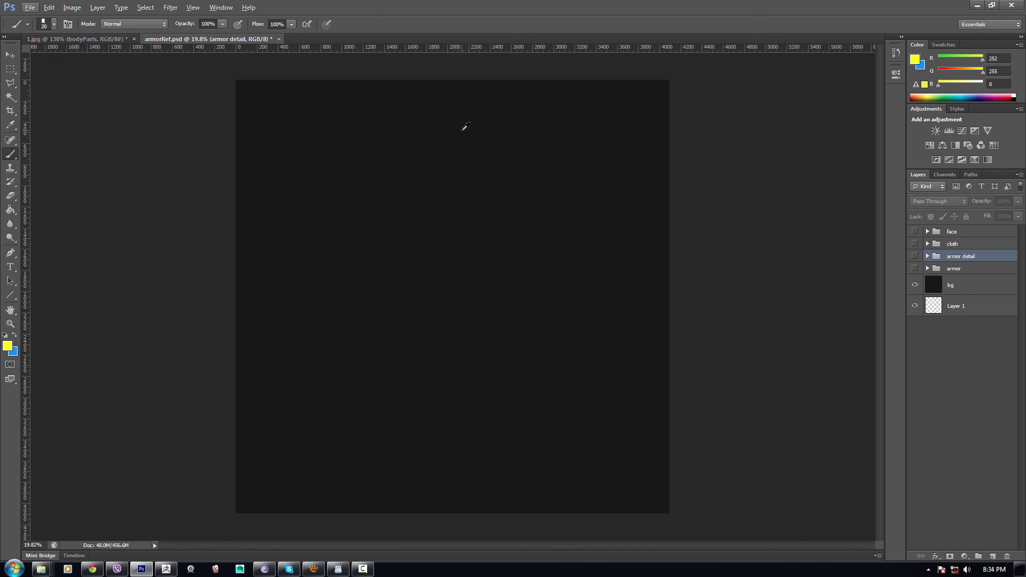